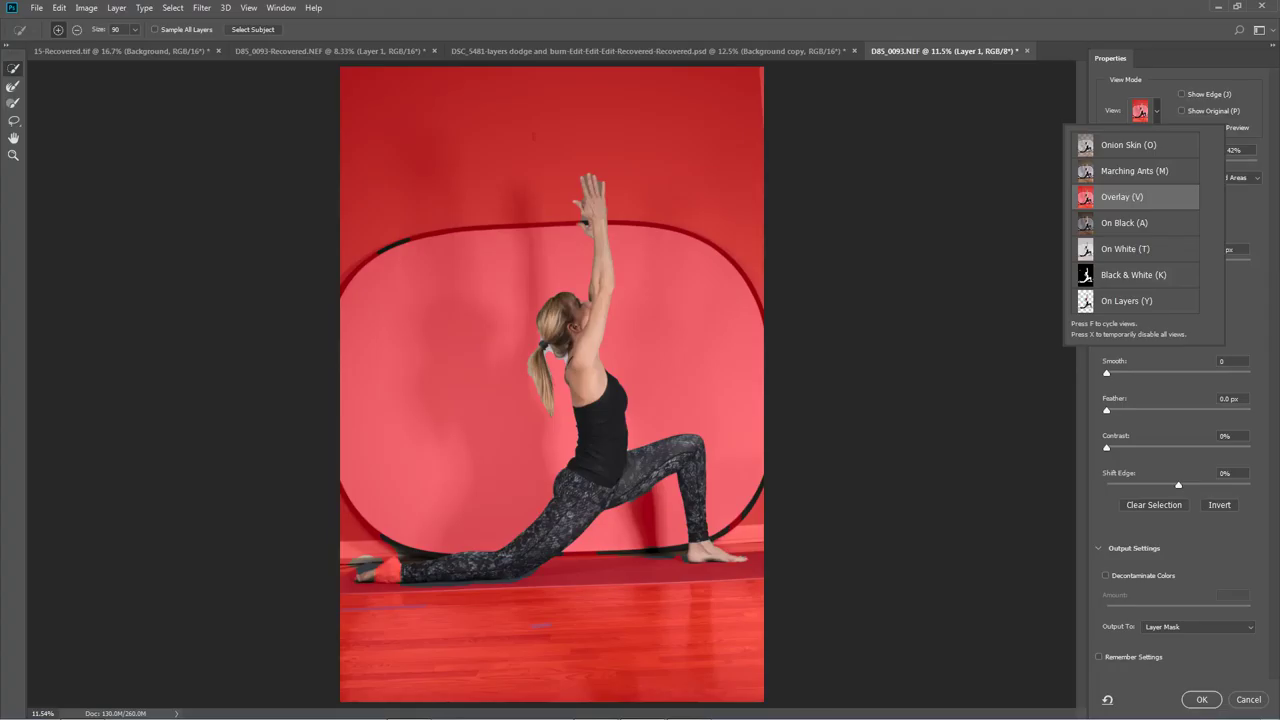
Step: Show the selection as a red overlay and set the overlay's opacity to 47%
click(1141, 111)
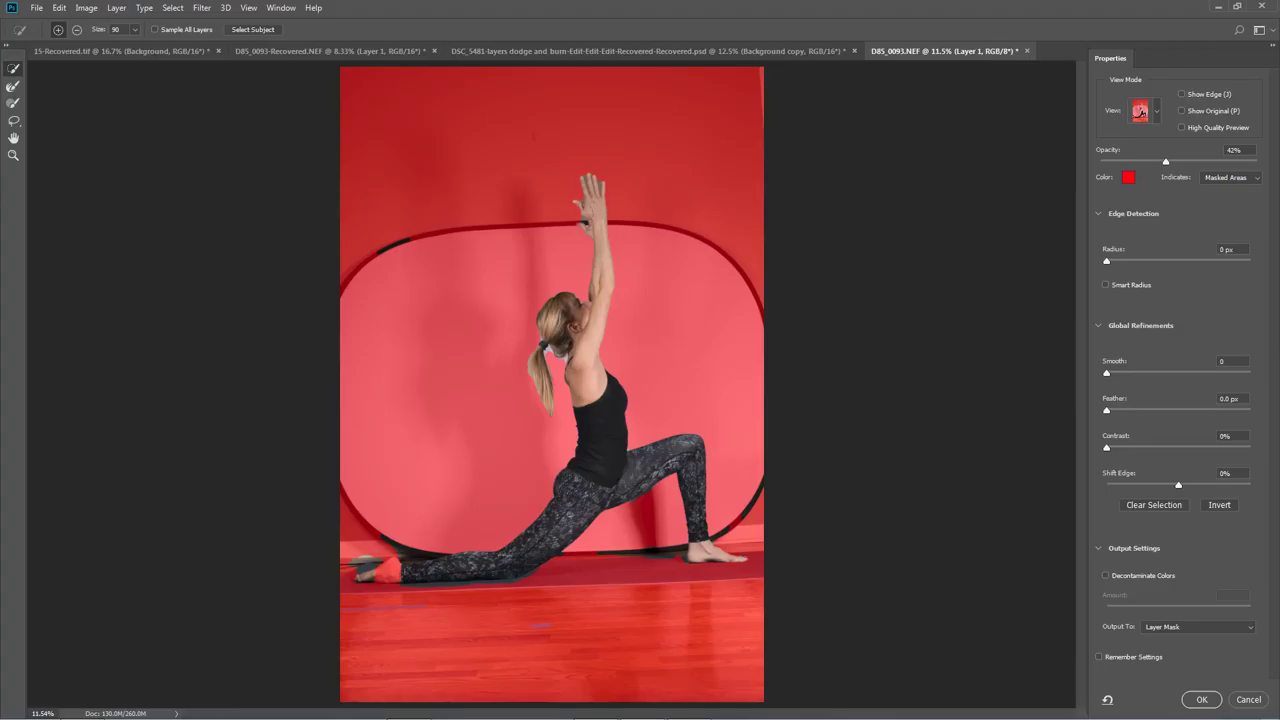
drag(1166, 162, 1241, 162)
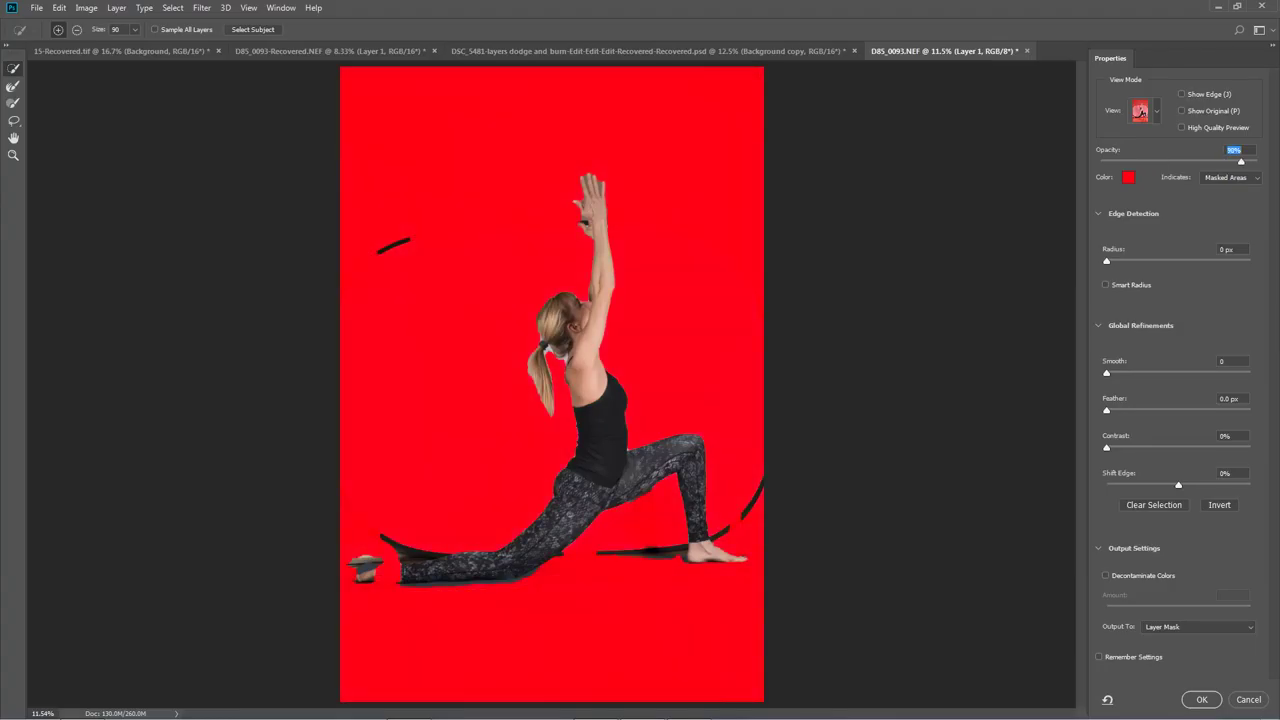
key(shift+Down)
key(shift+Down)
key(shift+Down)
key(Down)
key(Down)
key(Down)
key(Down)
key(Down)
key(Down)
key(Down)
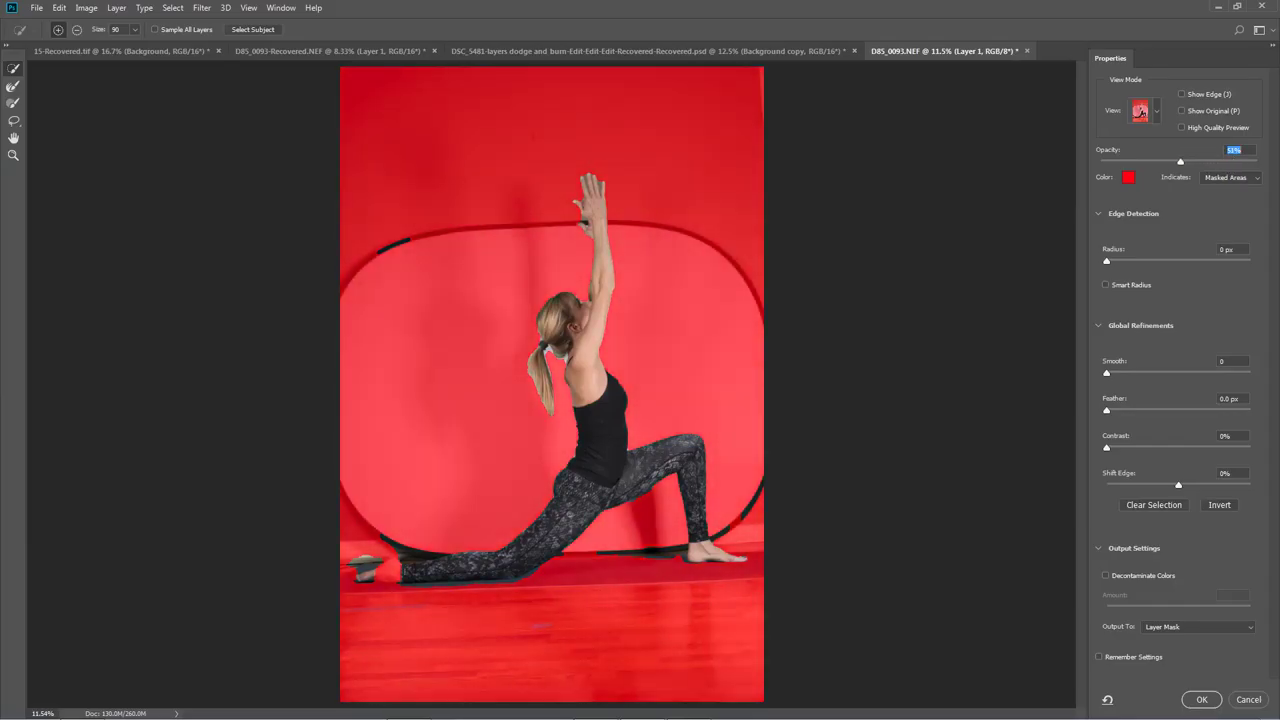
key(Down)
key(Down)
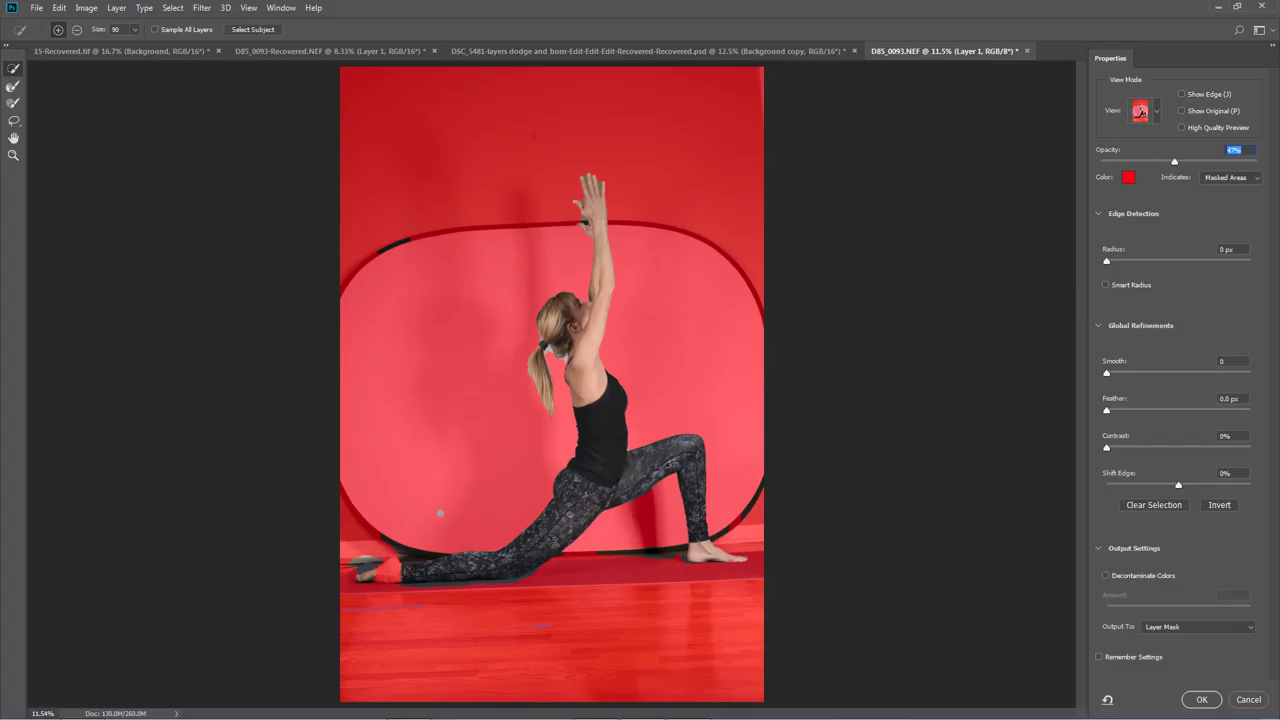
Step: Subtract the woman's ponytail from the selection with the Quick Selection tool
key(alt)
drag(440, 513, 437, 517)
alt+click(438, 510)
alt+click(443, 512)
alt+click(551, 352)
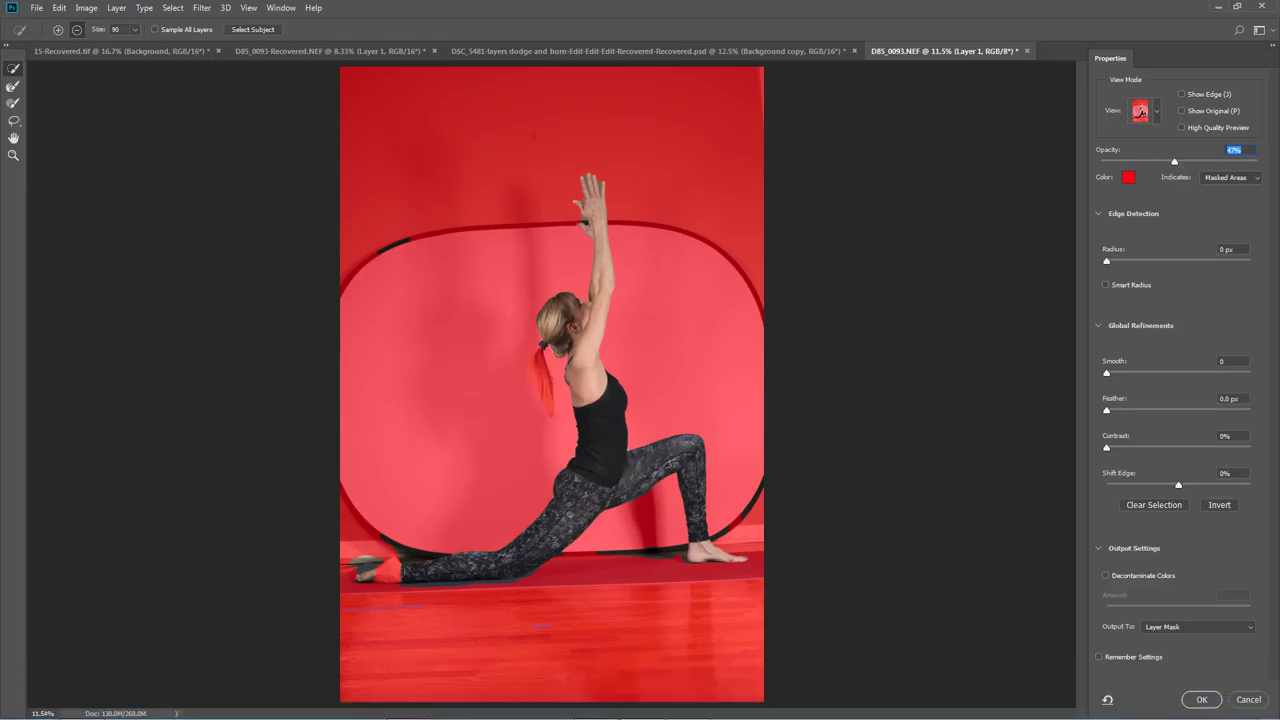
Step: Remove the background between the fingers of the raised hands from the selection with the Refine Edge Brush
key(z)
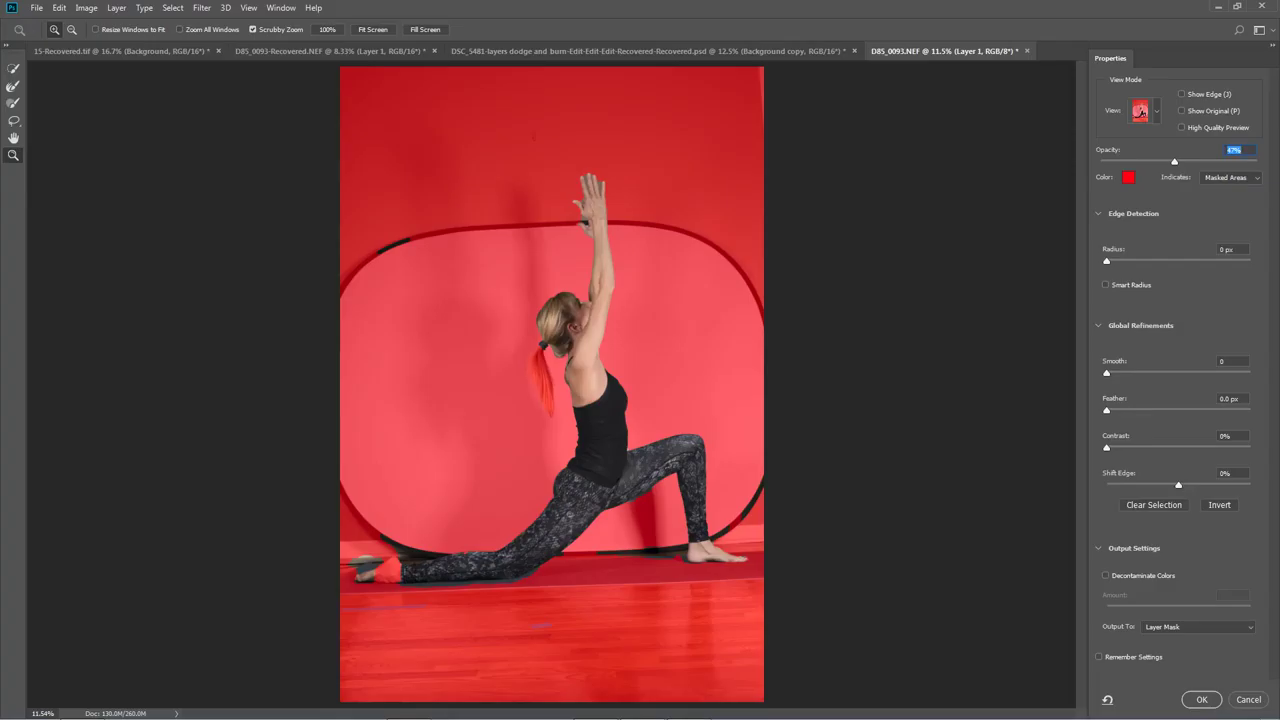
click(602, 232)
click(602, 232)
click(602, 232)
click(602, 232)
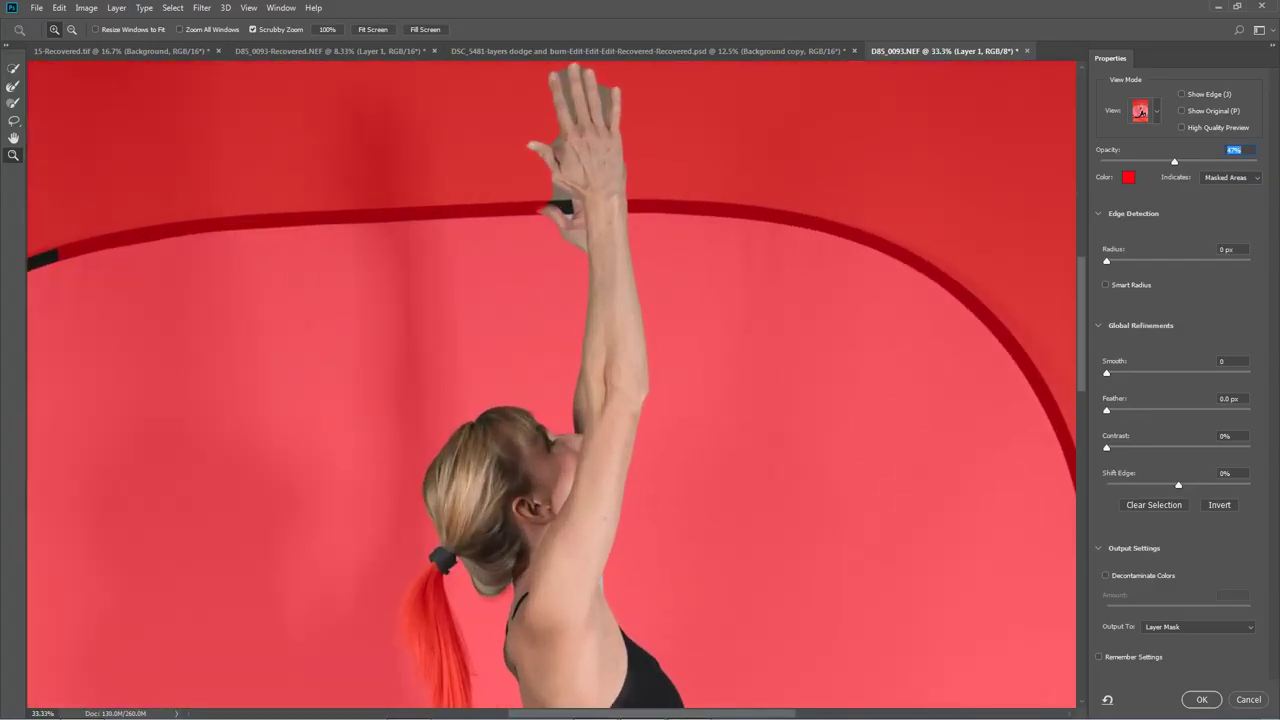
scroll(551, 385, up, 5)
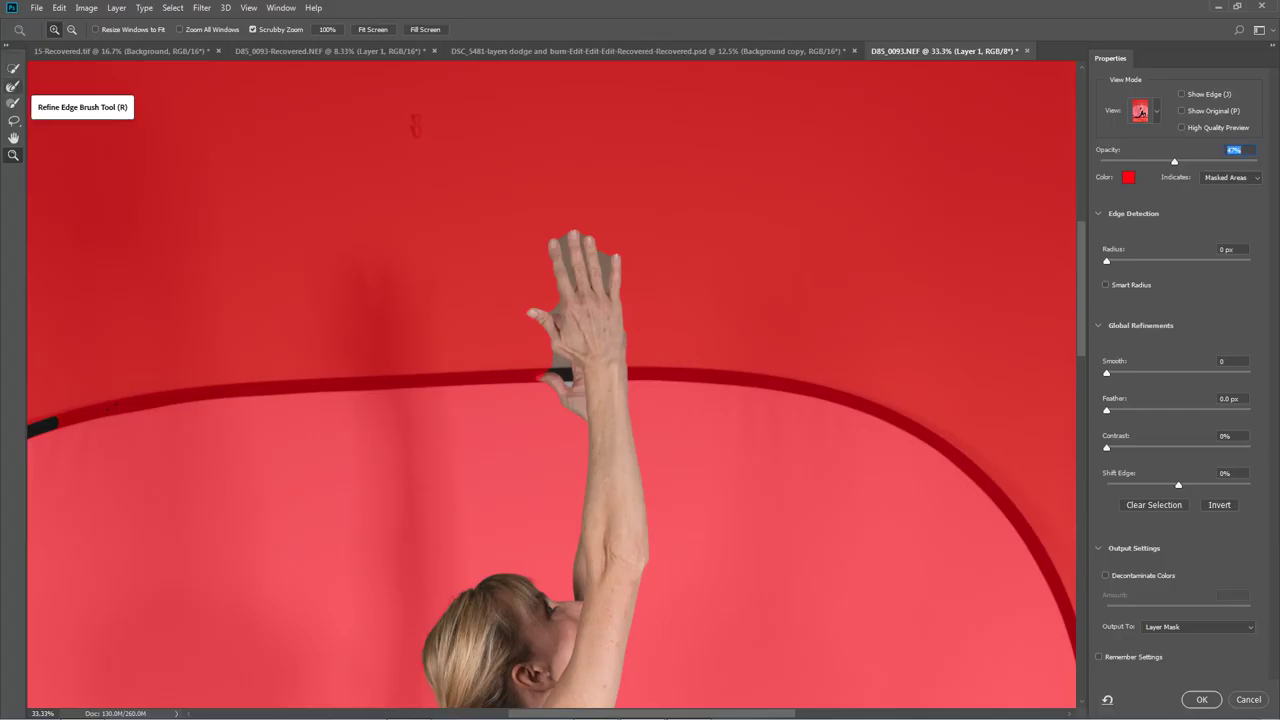
key(r)
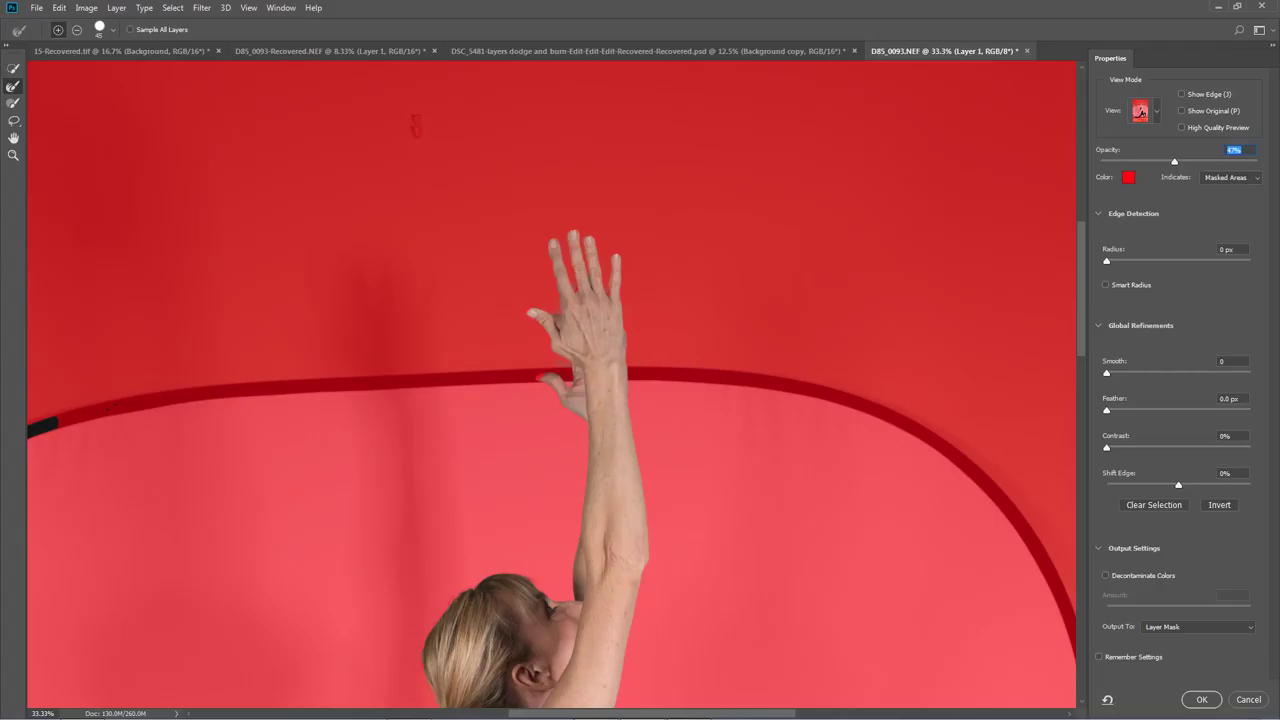
Step: Paint over the ponytail with the Refine Edge Brush at size 100 to bring its strands back into the selection
scroll(551, 385, down, 8)
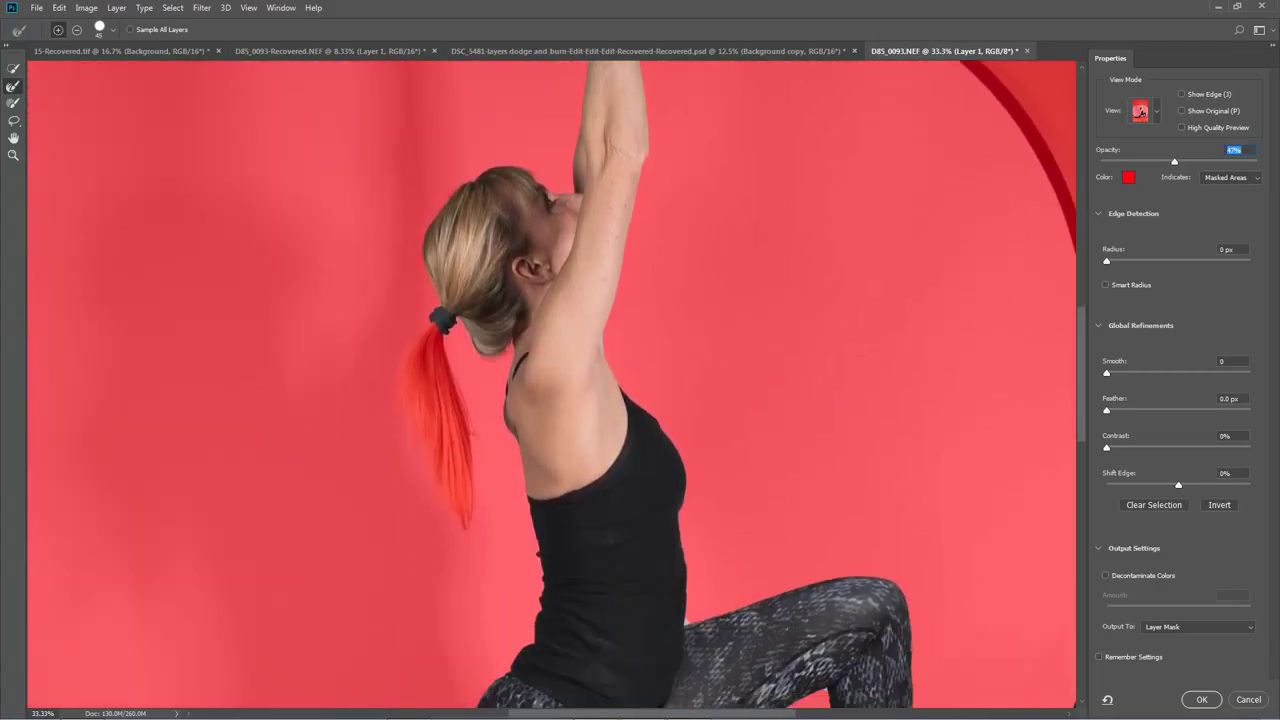
key(bracketright)
key(bracketright)
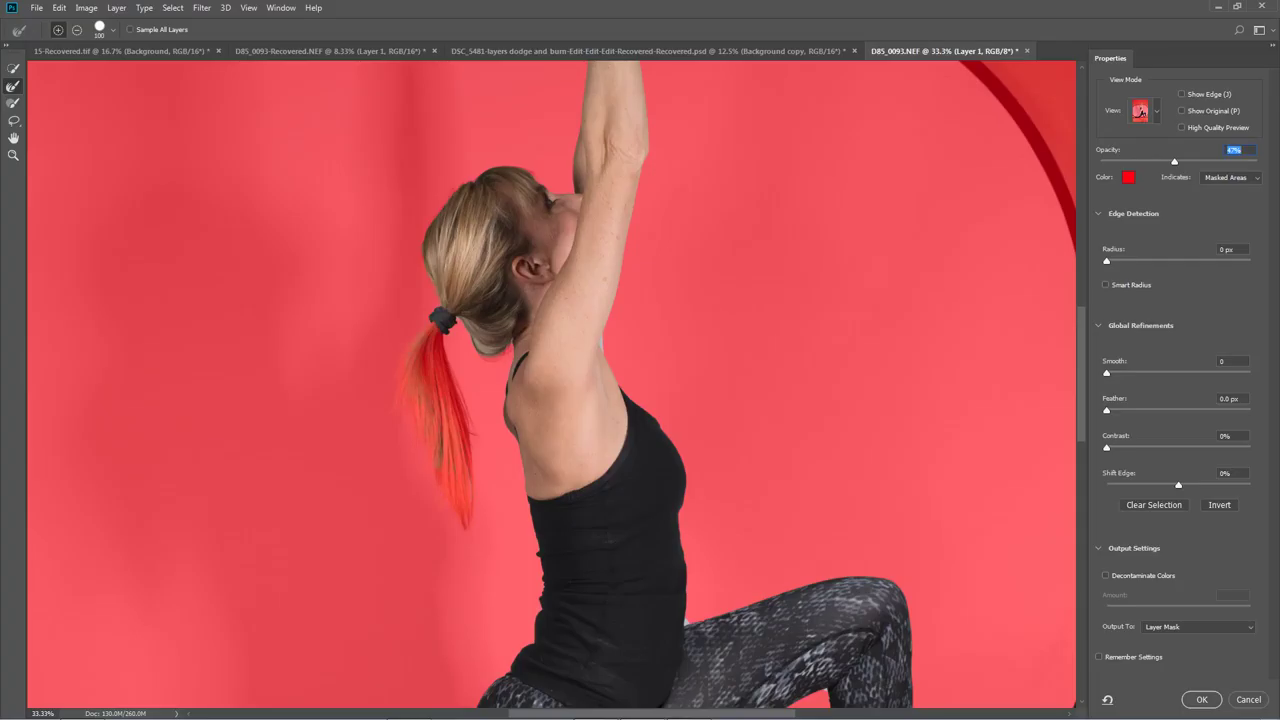
drag(442, 386, 464, 478)
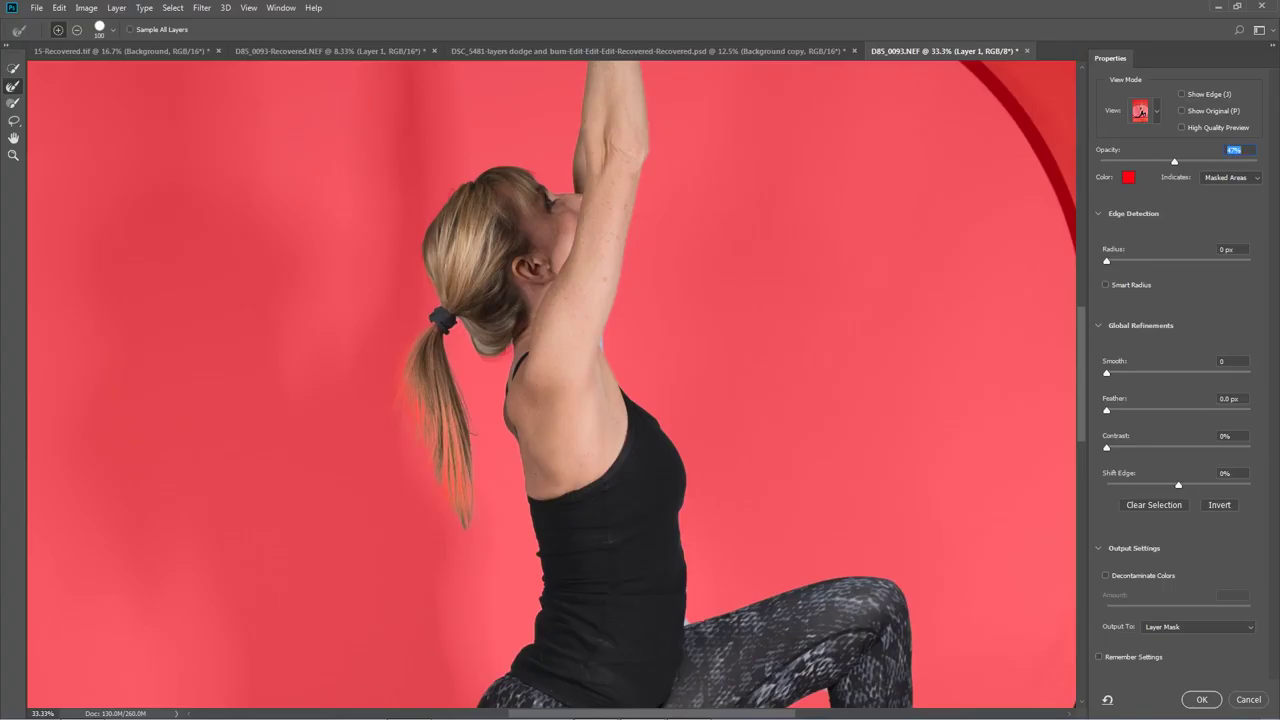
Step: Subtract the ponytail and the dark hair tie from the selection with the Quick Selection tool
key(w)
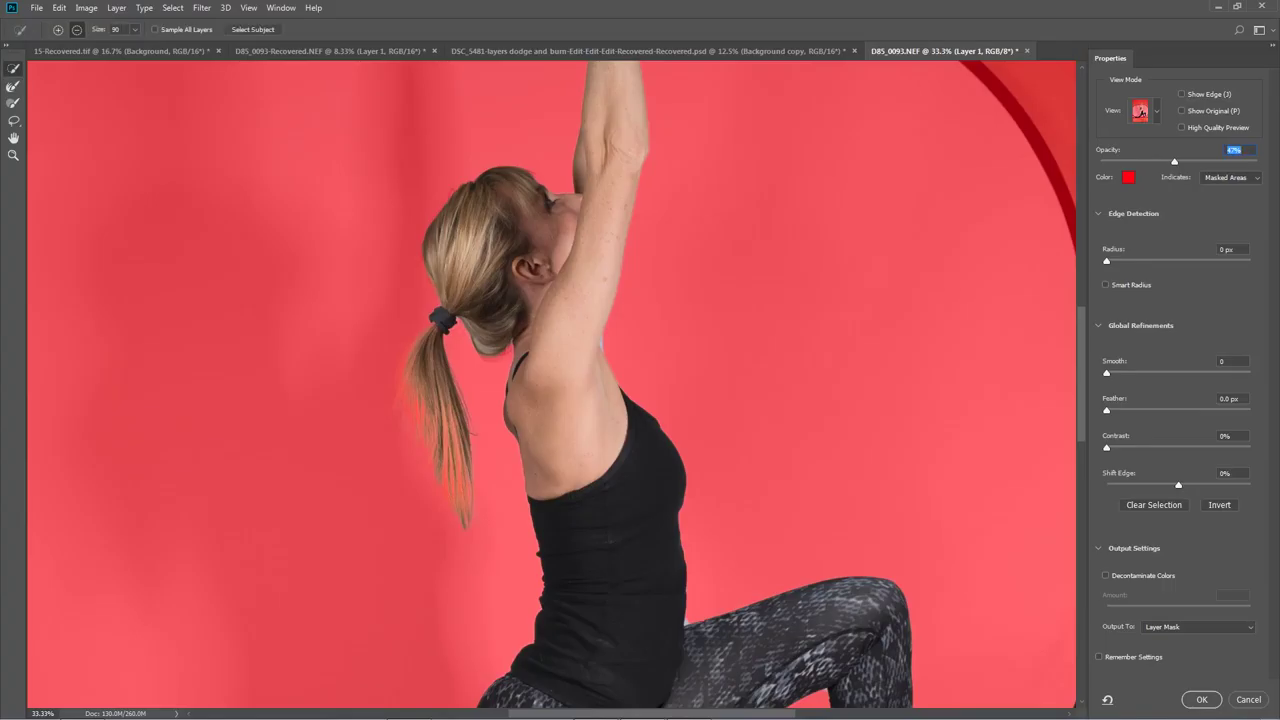
drag(435, 342, 453, 482)
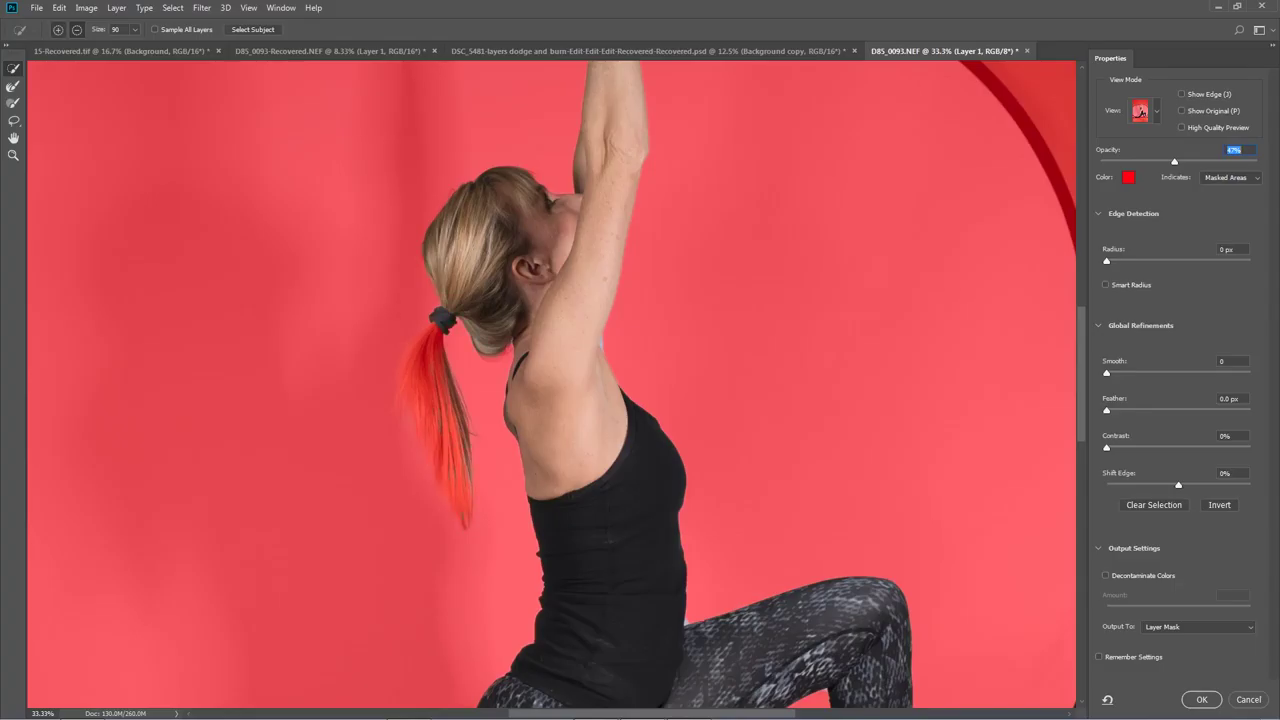
key(alt)
alt+click(443, 321)
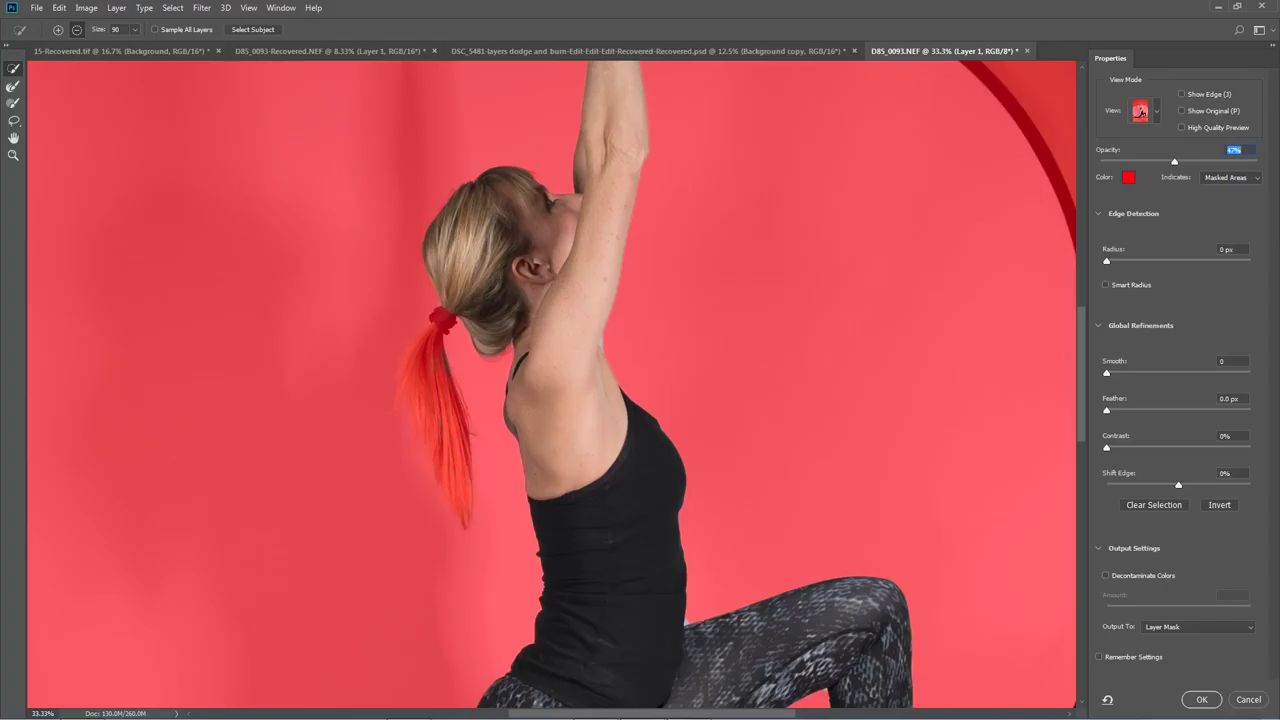
Step: Add the ponytail, the hair tie and the background closely around them to the selection
click(58, 30)
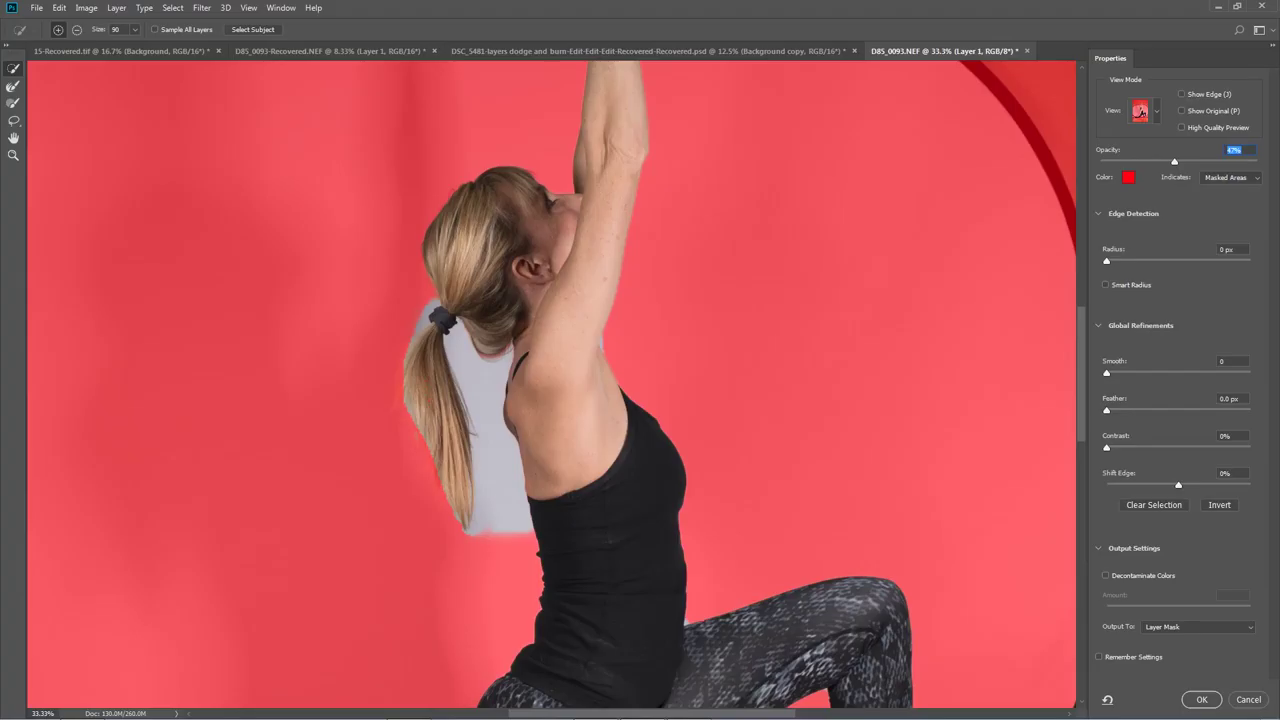
drag(417, 424, 442, 492)
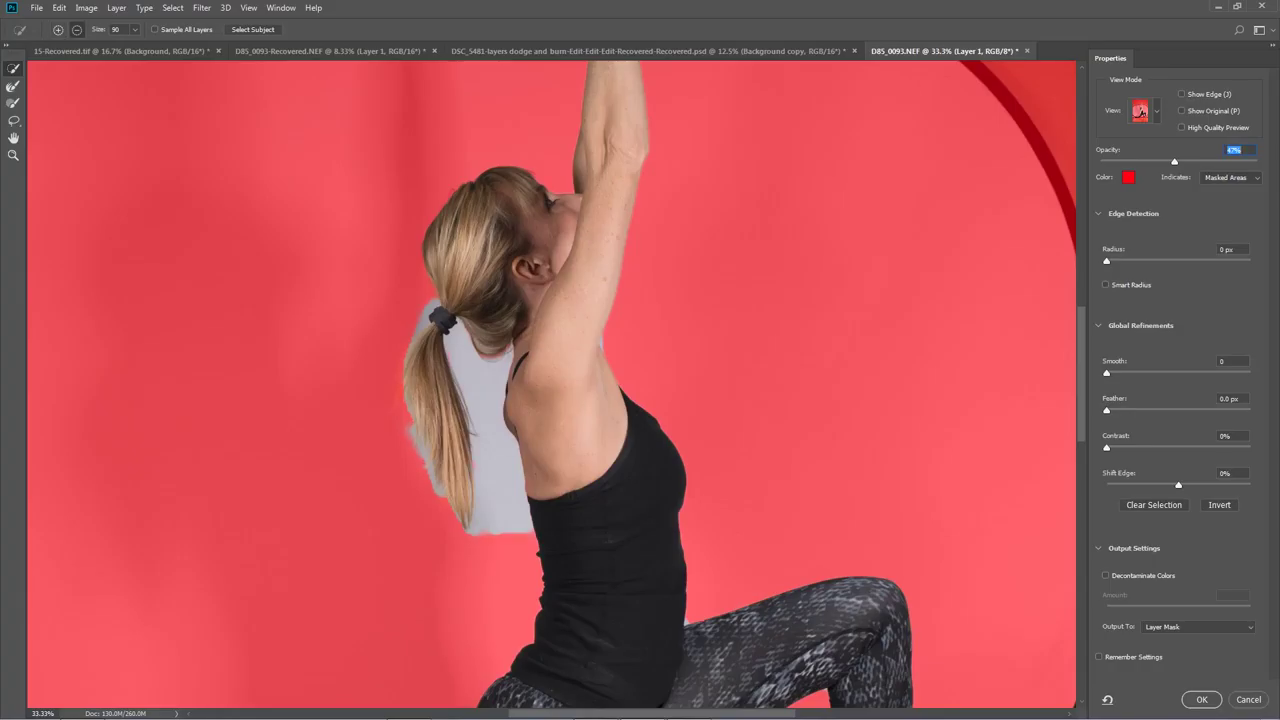
Step: Subtract the excess background between the ponytail and the back, undoing strokes and reducing the Quick Selection brush size to 60
mouse_move(452, 336)
mouse_down()
mouse_move(490, 405)
mouse_move(492, 490)
mouse_move(508, 528)
mouse_up()
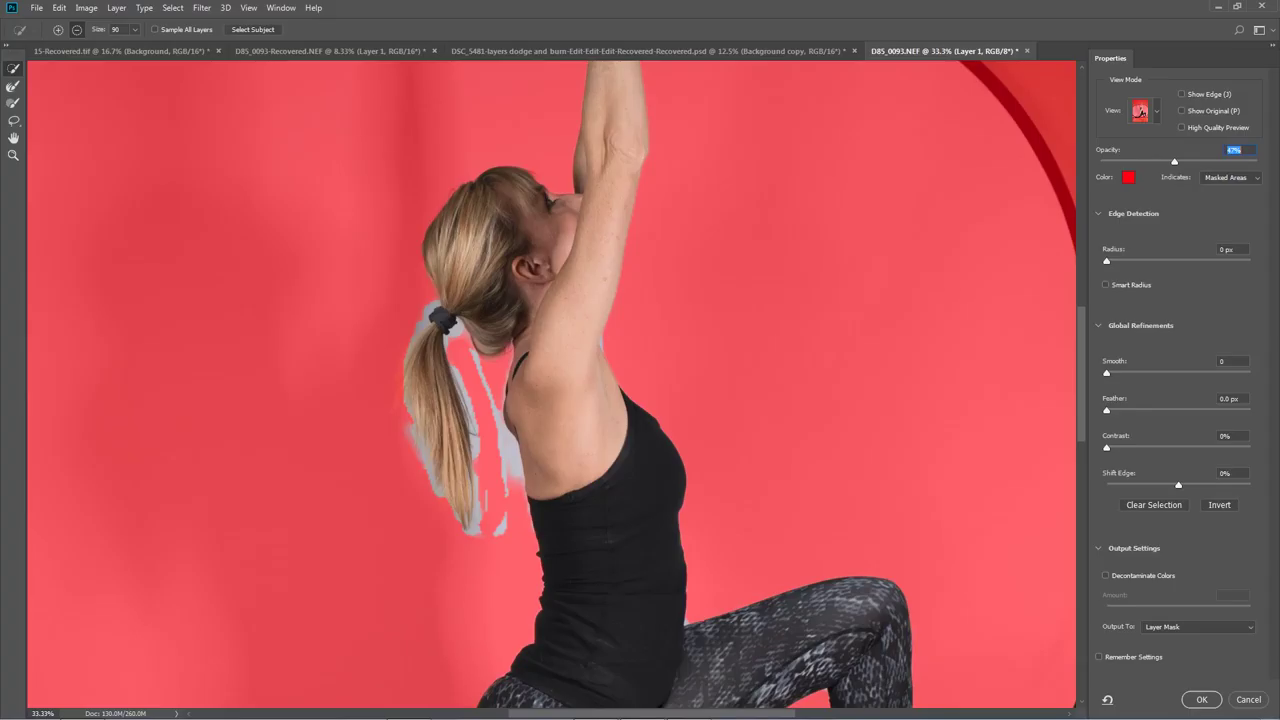
key(ctrl+z)
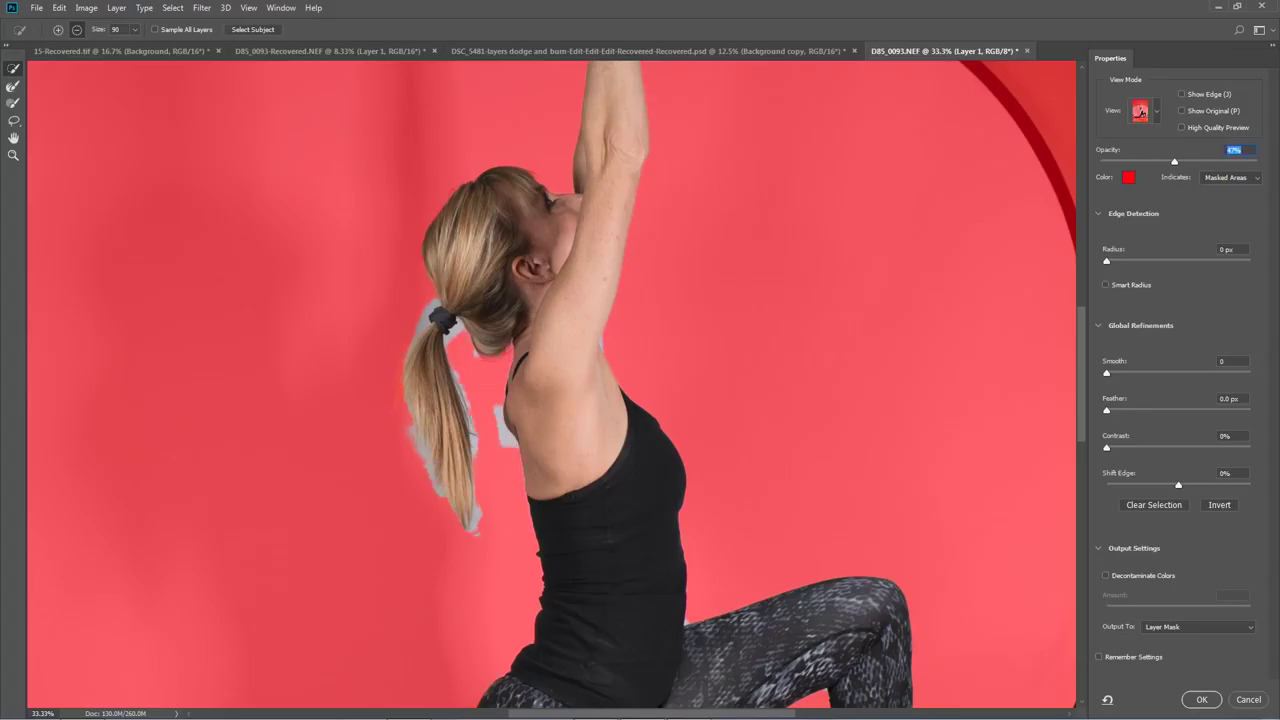
key(ctrl+z)
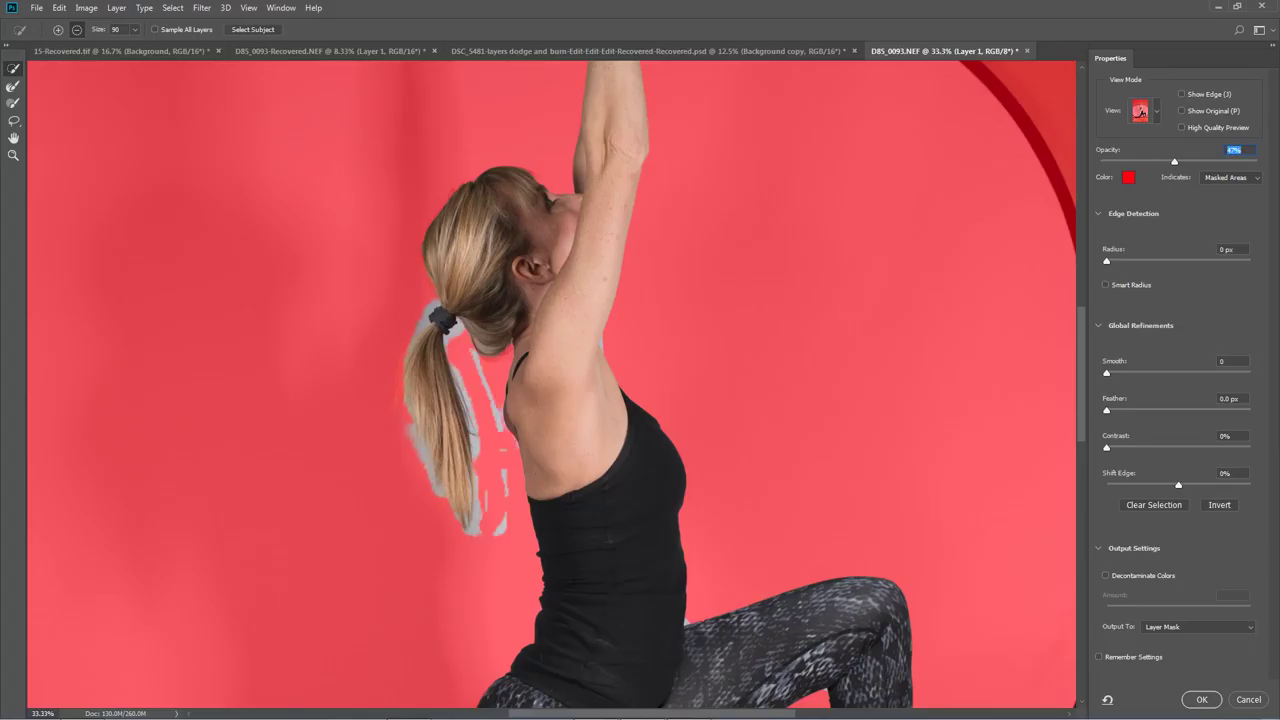
key(ctrl+z)
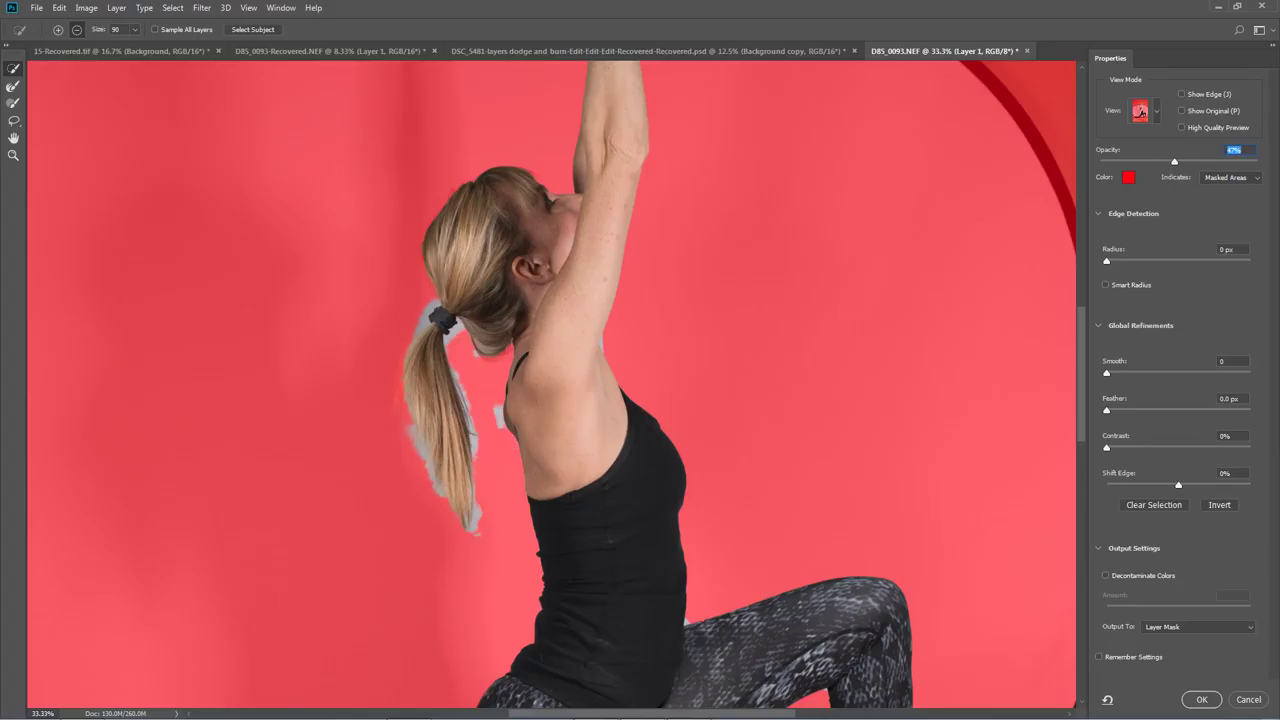
key(bracketleft)
key(ctrl+z)
key(ctrl+z)
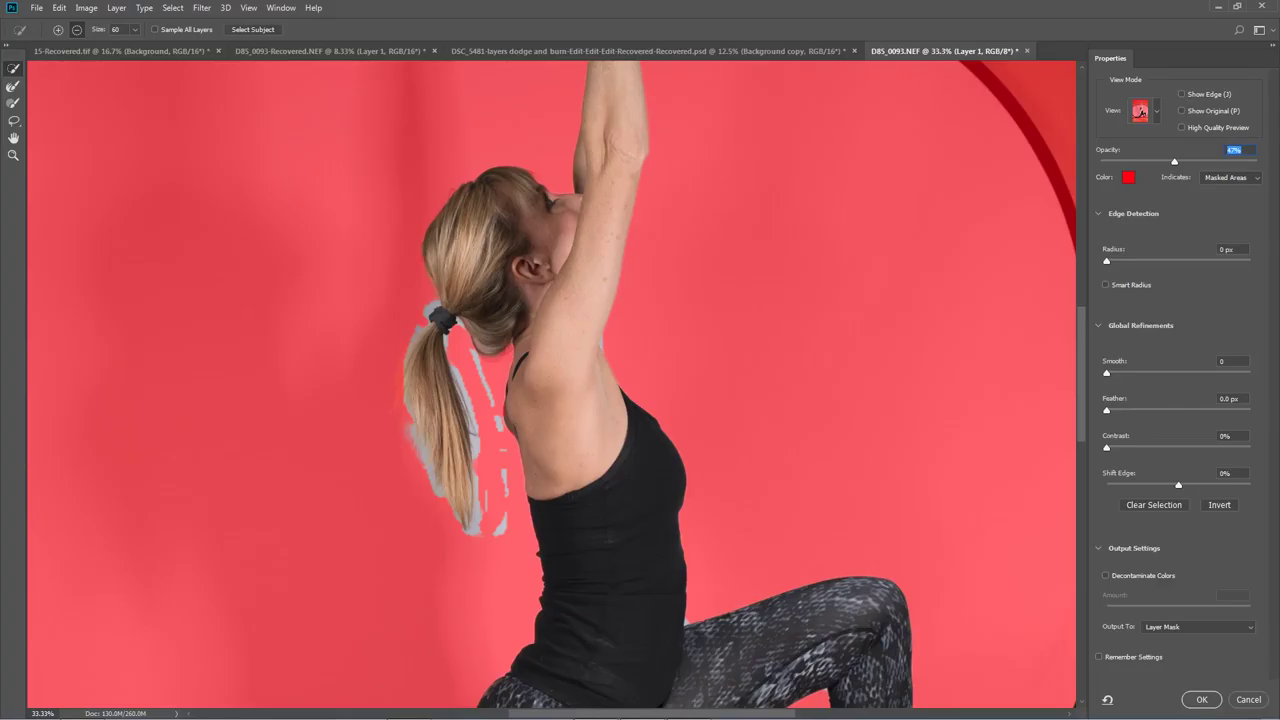
Step: Clean the remaining background around the ponytail's strands with the Refine Edge Brush at size 100
click(13, 86)
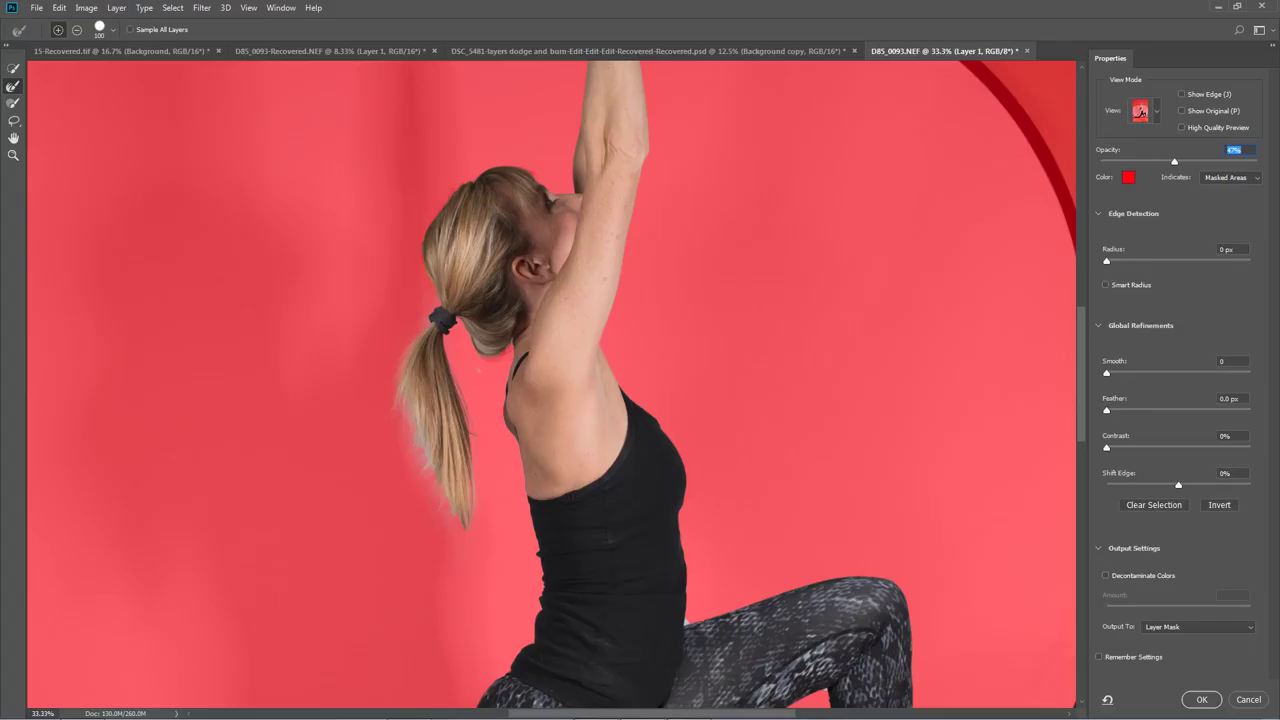
Step: Paint the mat edge beneath the rear knee out of the selection with the Brush tool at size 50 in subtract mode
scroll(550, 385, down, 5)
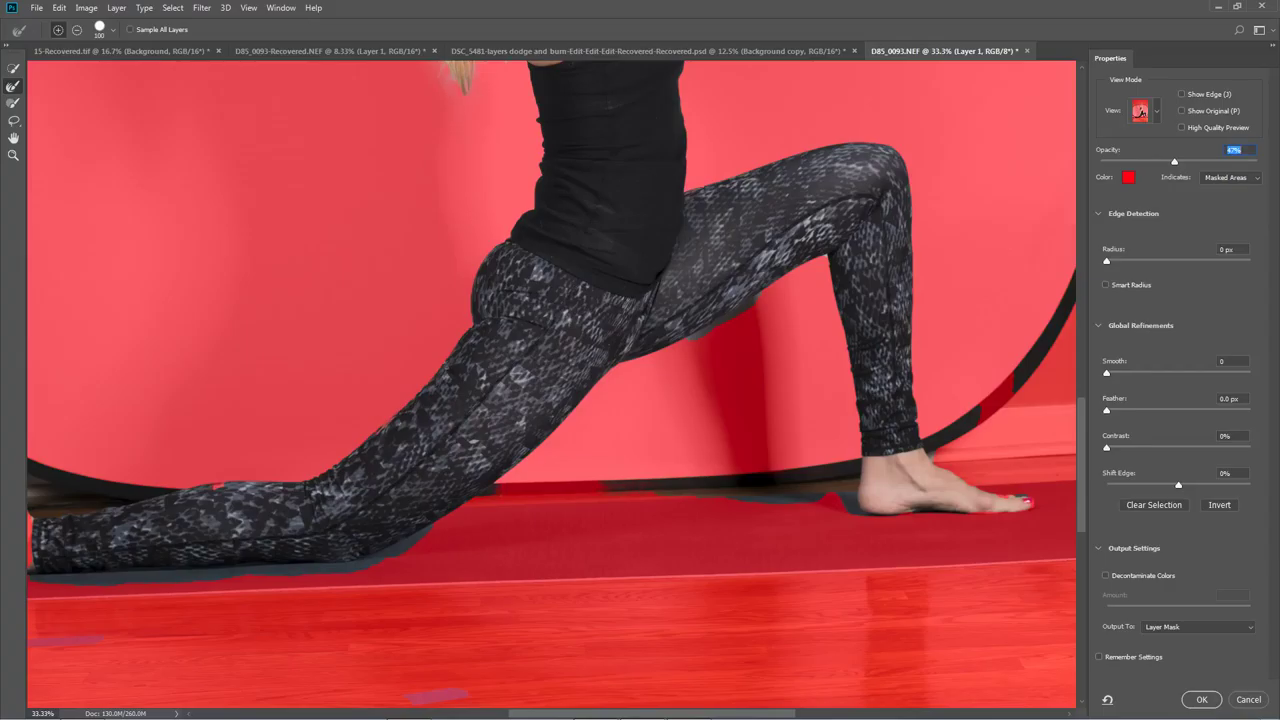
mouse_move(640, 718)
key(b)
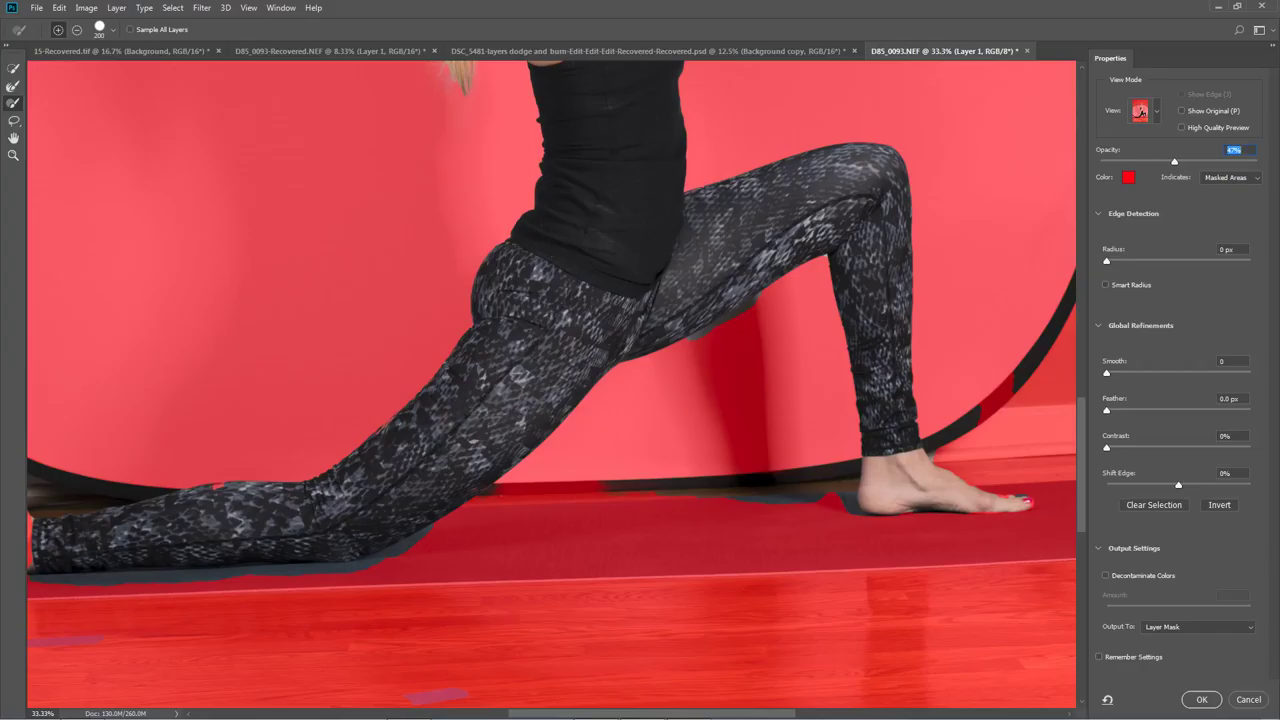
key(bracketleft)
key(bracketleft)
click(77, 30)
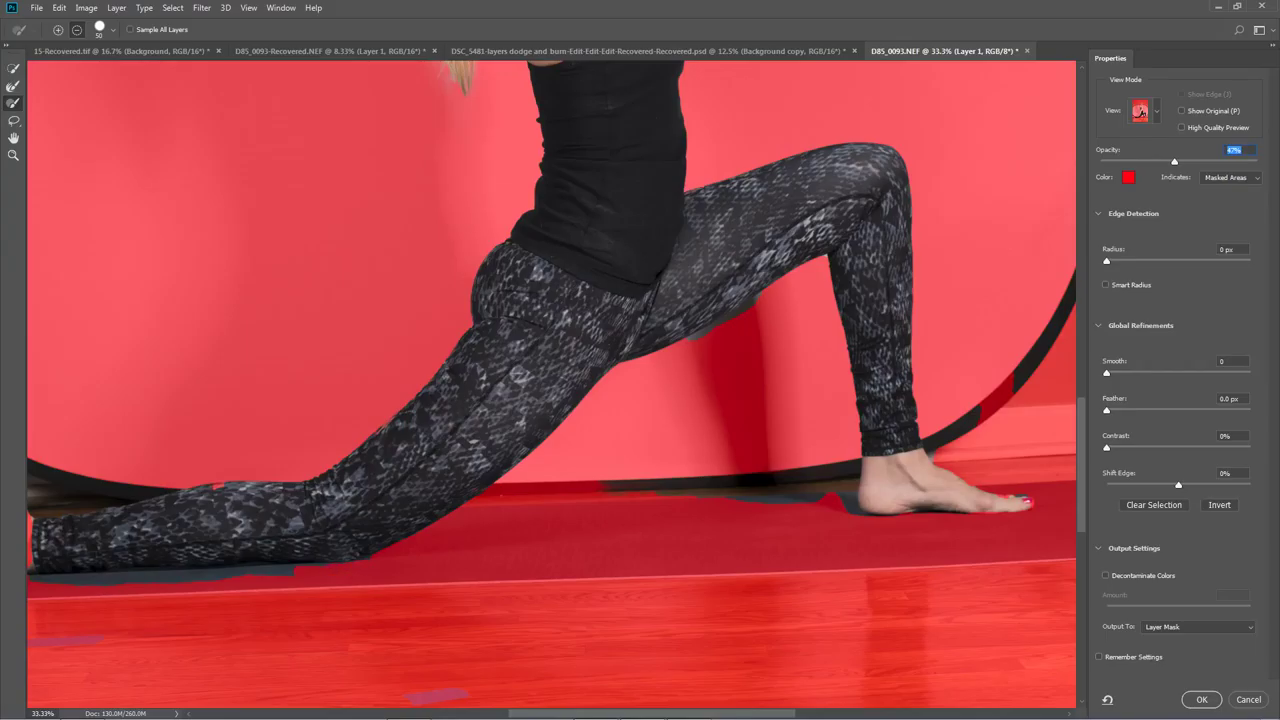
drag(300, 573, 290, 573)
drag(265, 572, 241, 572)
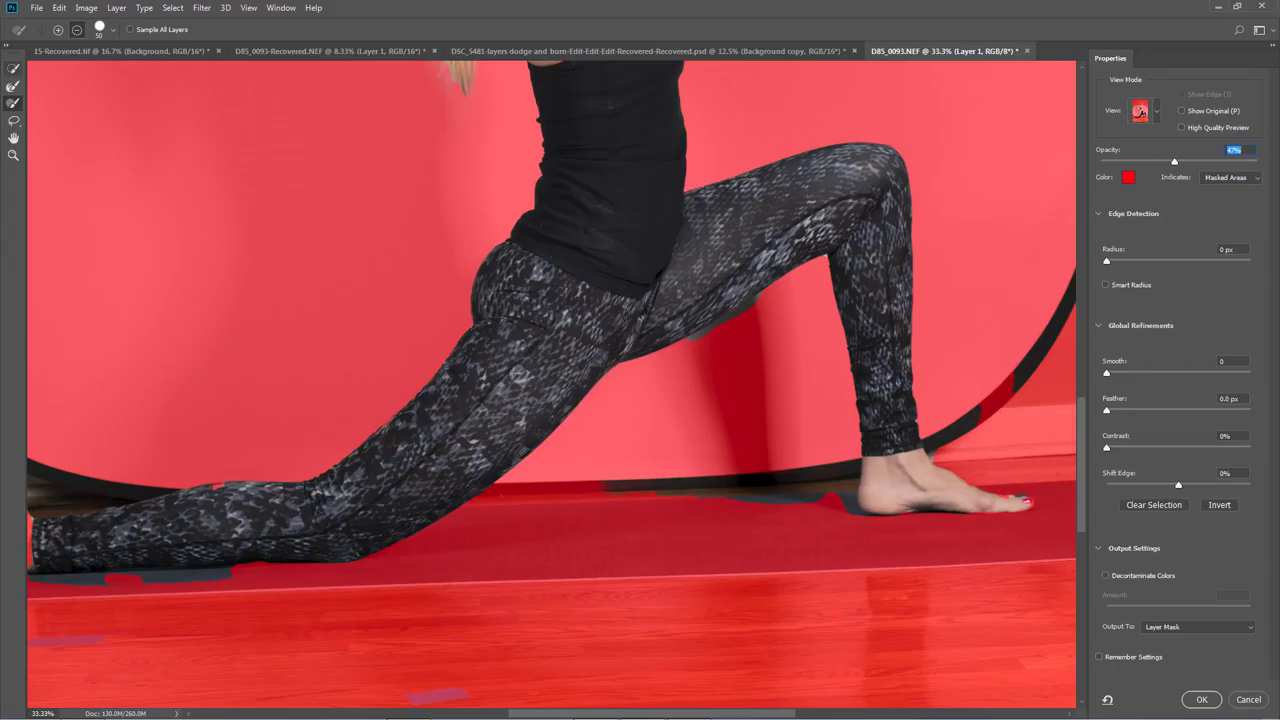
Step: Subtract the remaining mat strip beneath the rear shin from the selection with the Quick Selection tool at size 60
key(w)
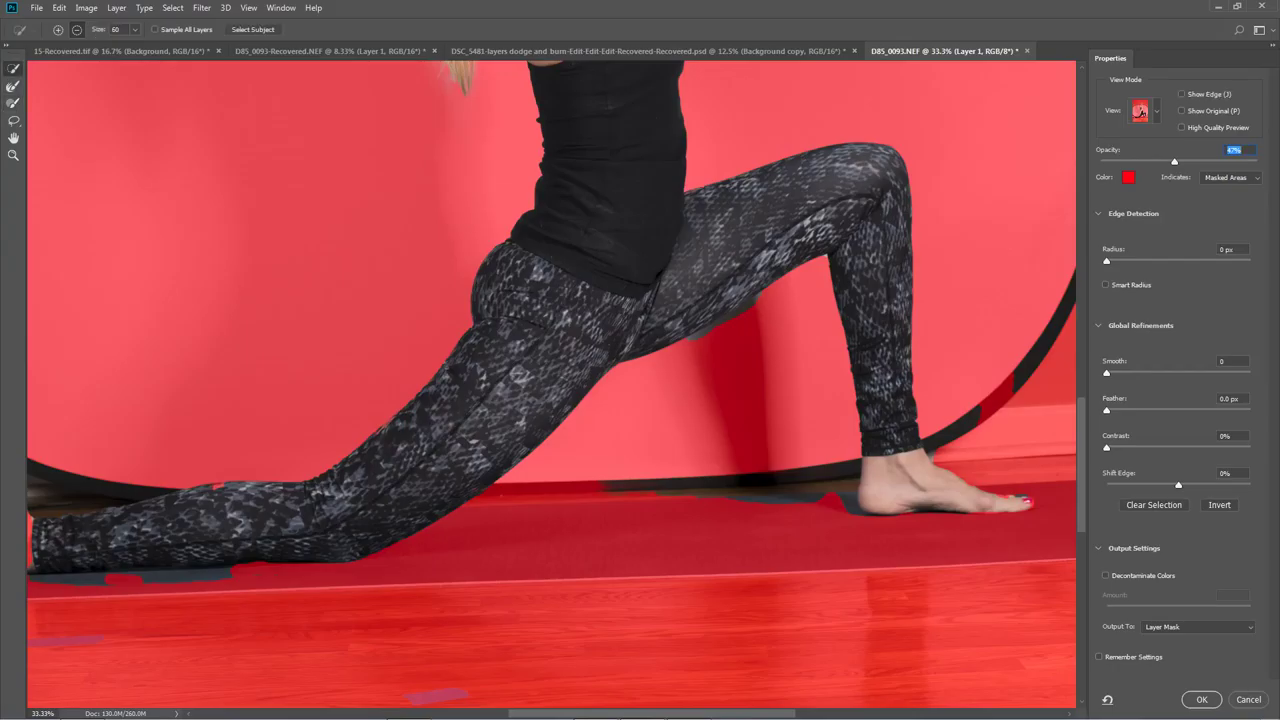
drag(145, 575, 215, 576)
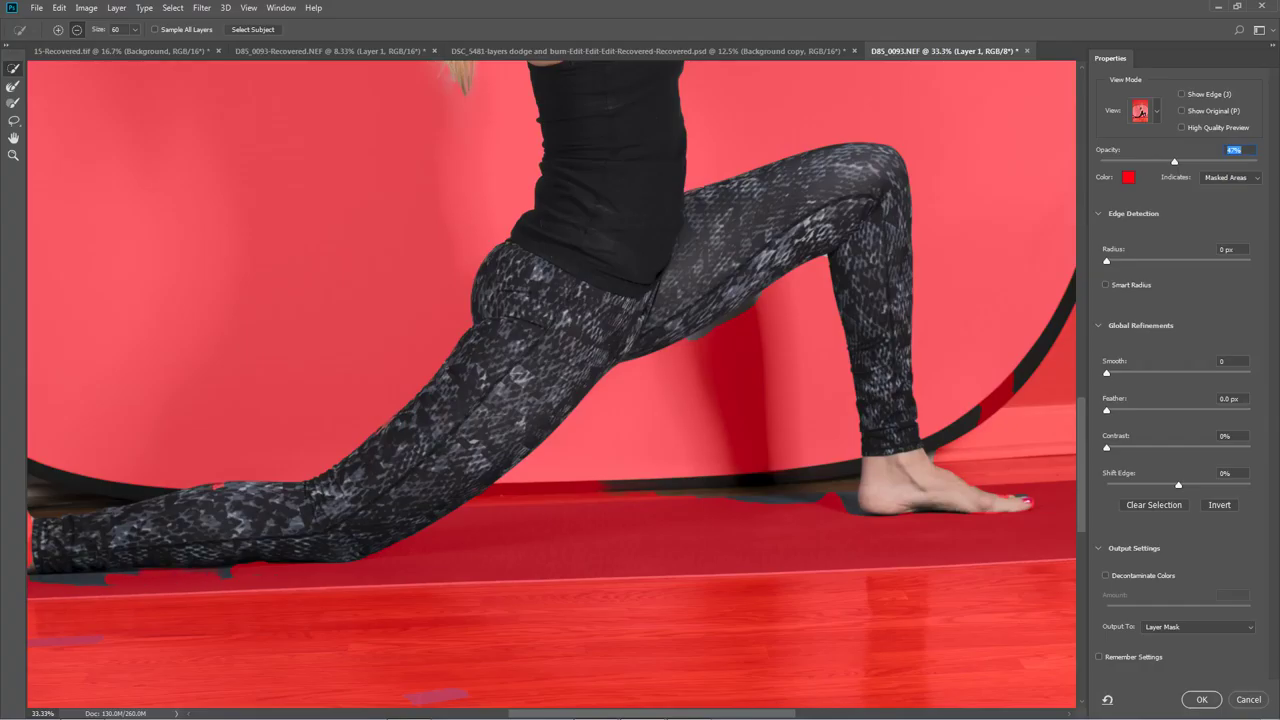
click(226, 574)
click(82, 579)
click(41, 576)
click(44, 573)
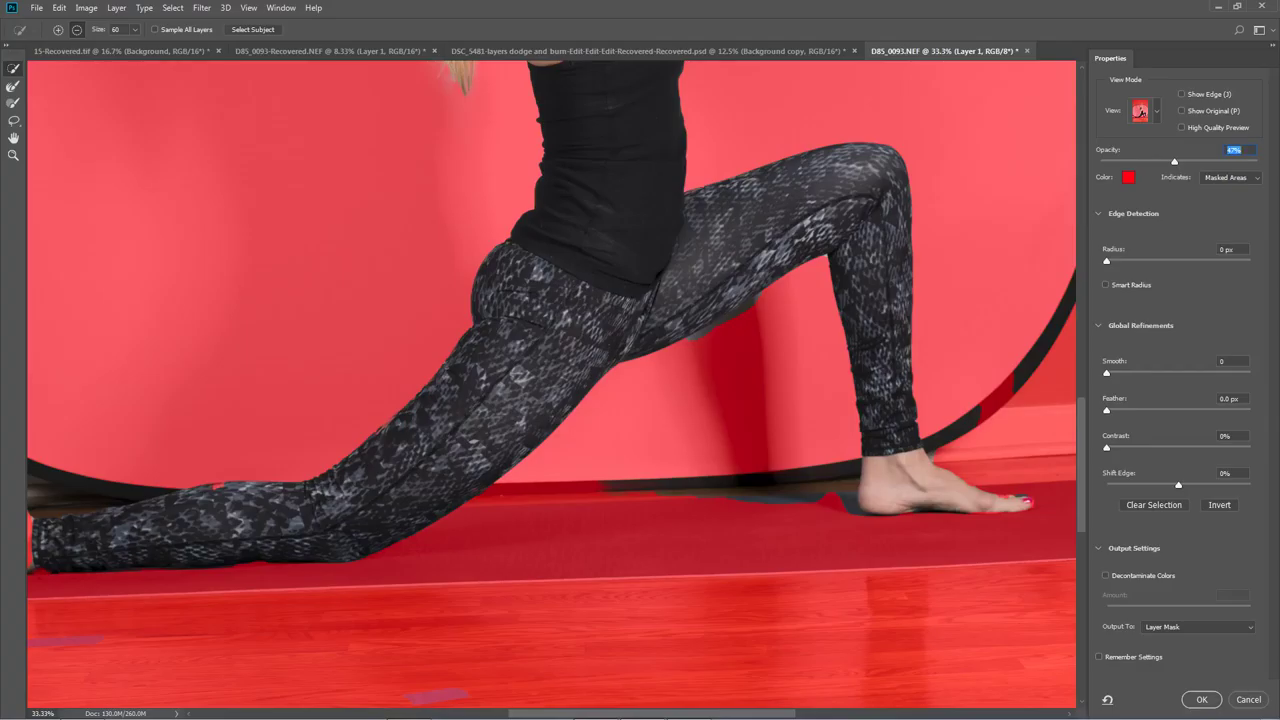
Step: Subtract the rear foot and the mat area around it from the selection
drag(652, 713, 588, 716)
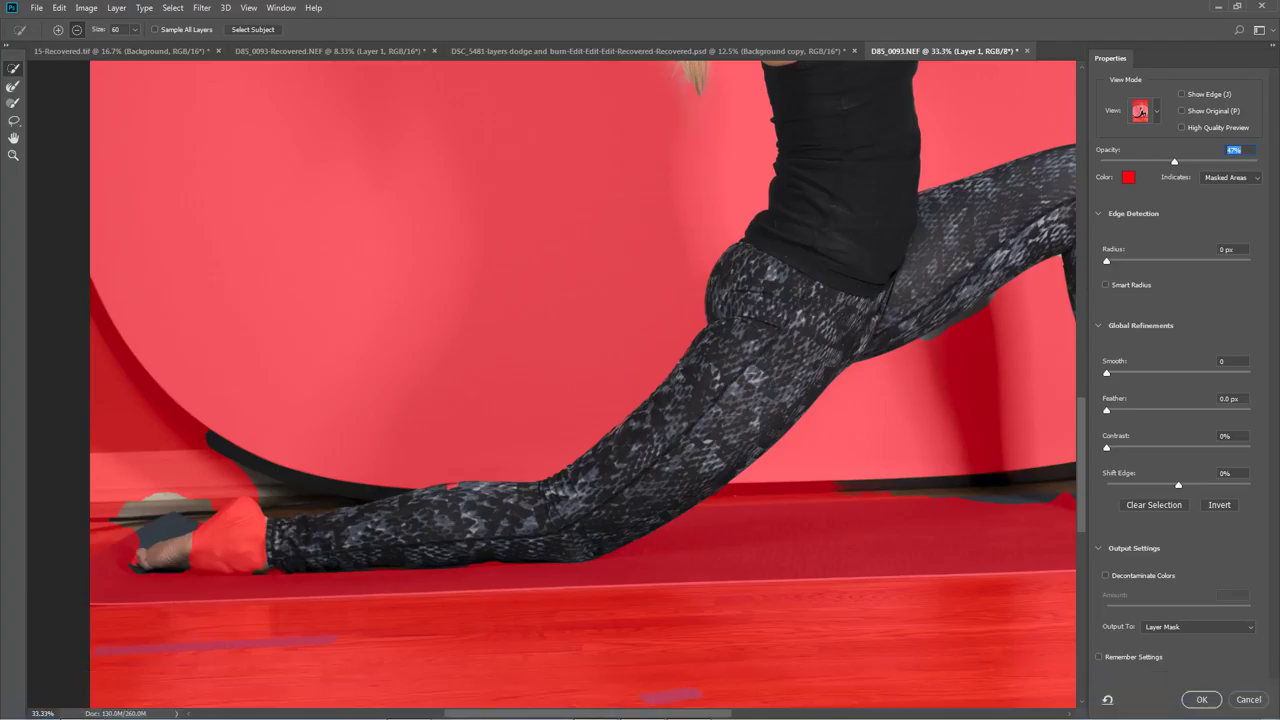
drag(222, 545, 166, 552)
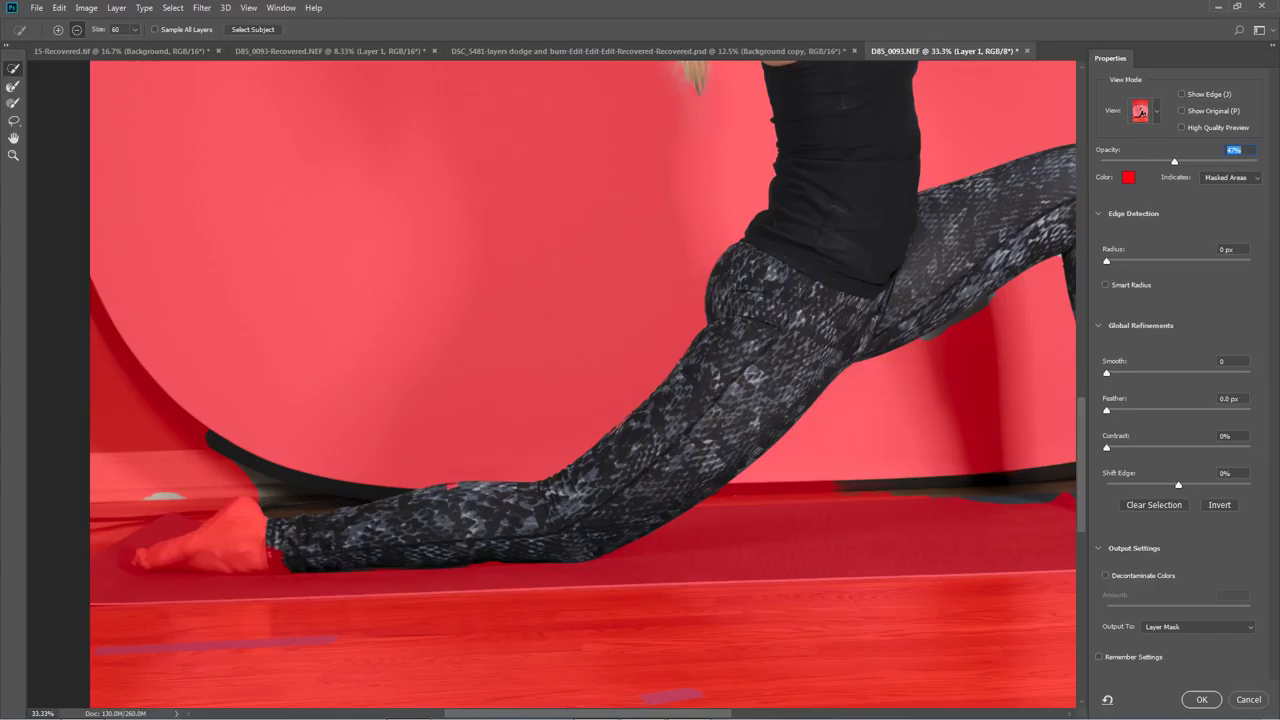
drag(248, 474, 310, 493)
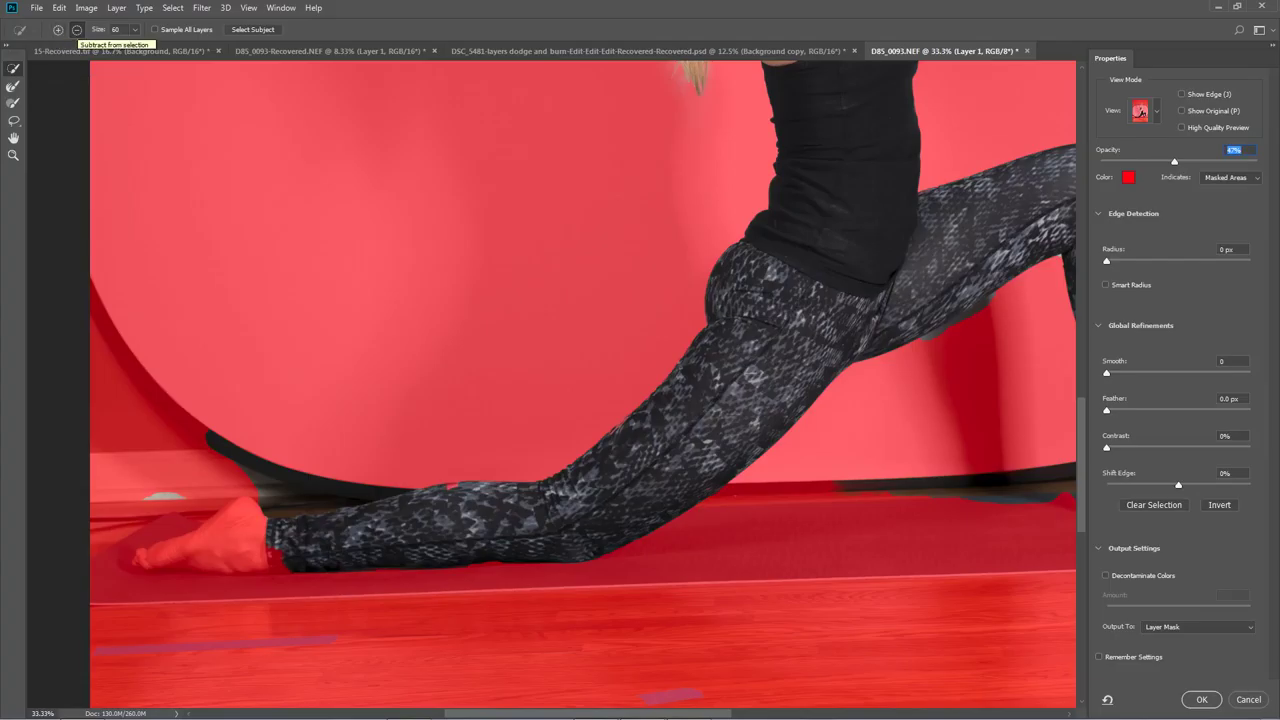
Step: Add the whole rear foot back to the selection, from the toes to the legging's cuff
click(76, 30)
click(58, 30)
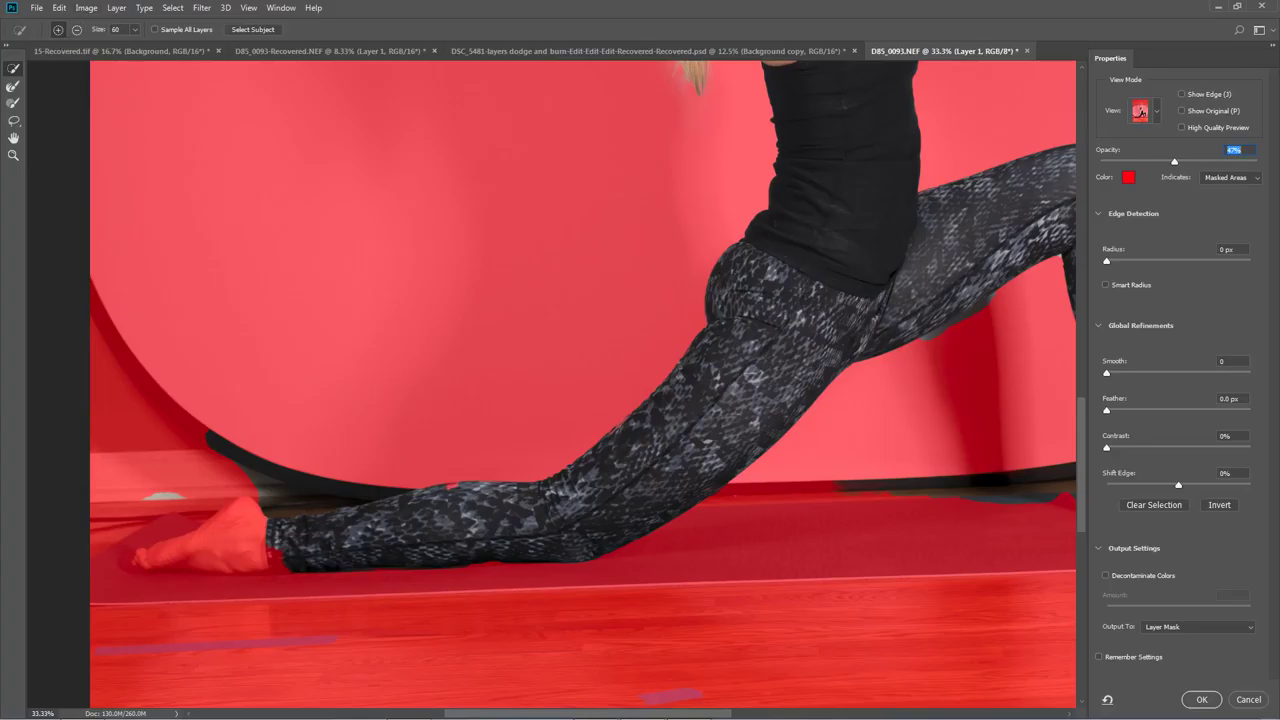
drag(180, 550, 247, 545)
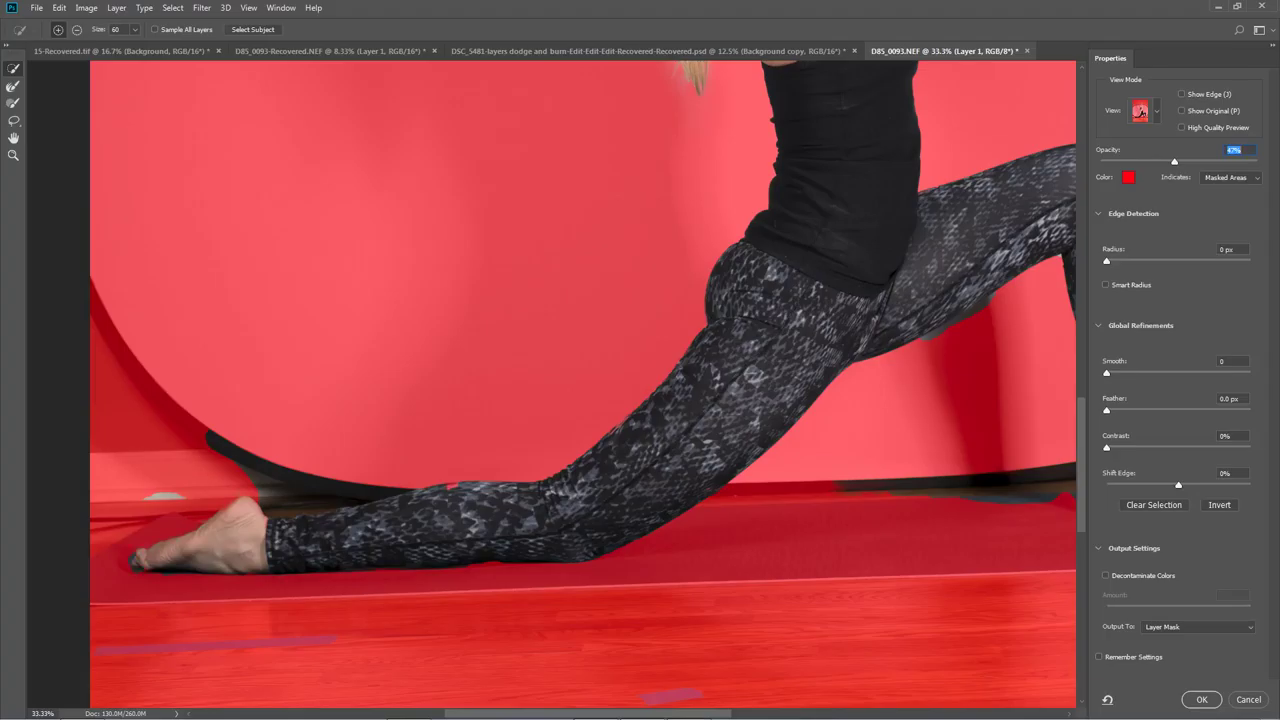
Step: Clean up the mat-coloured fringe around the rear foot's toes with the Refine Edge Brush tool
click(152, 535)
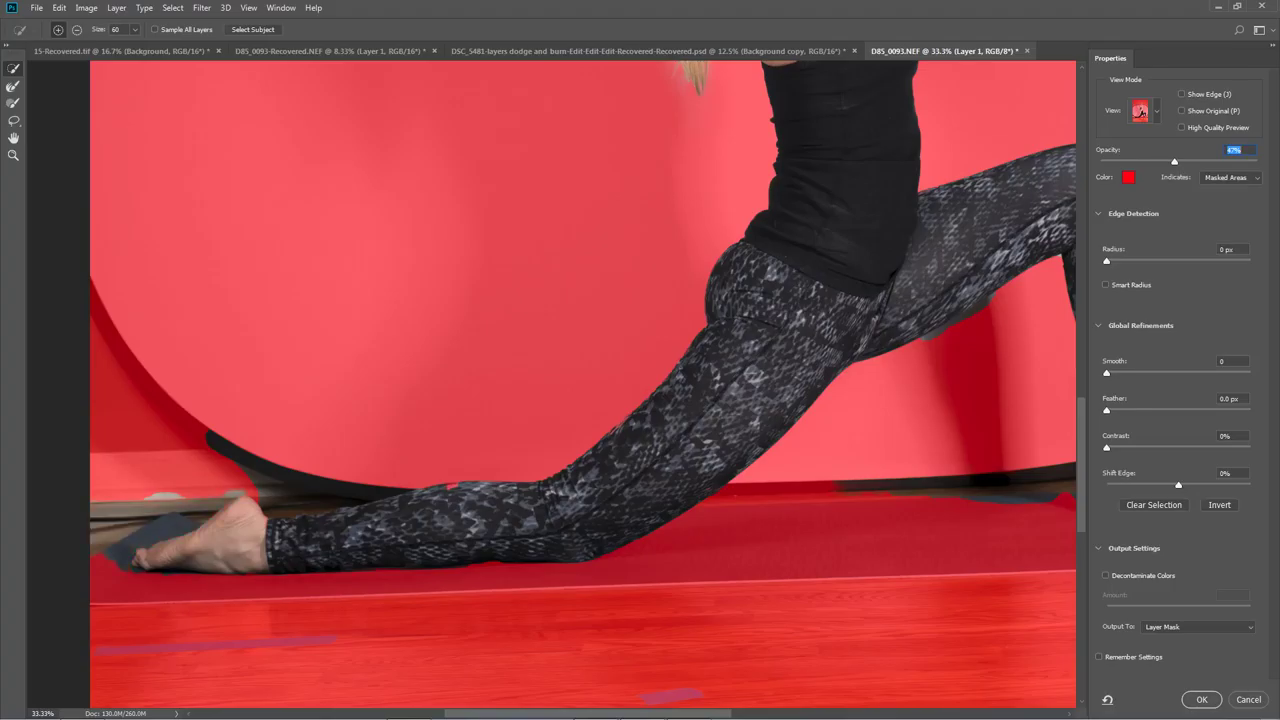
click(13, 86)
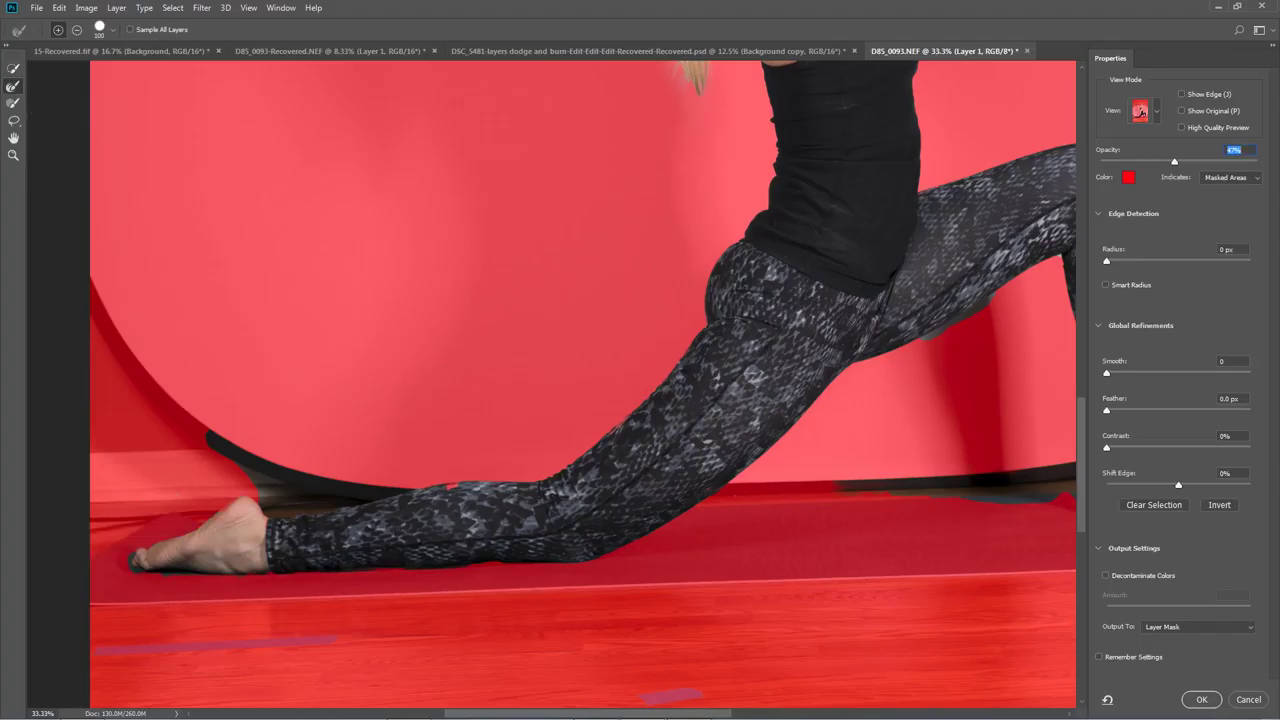
key(bracketleft)
key(bracketleft)
Step: Paint the dark backdrop edge behind the rear ankle out of the selection with the Brush tool at size 50 in subtract mode
key(b)
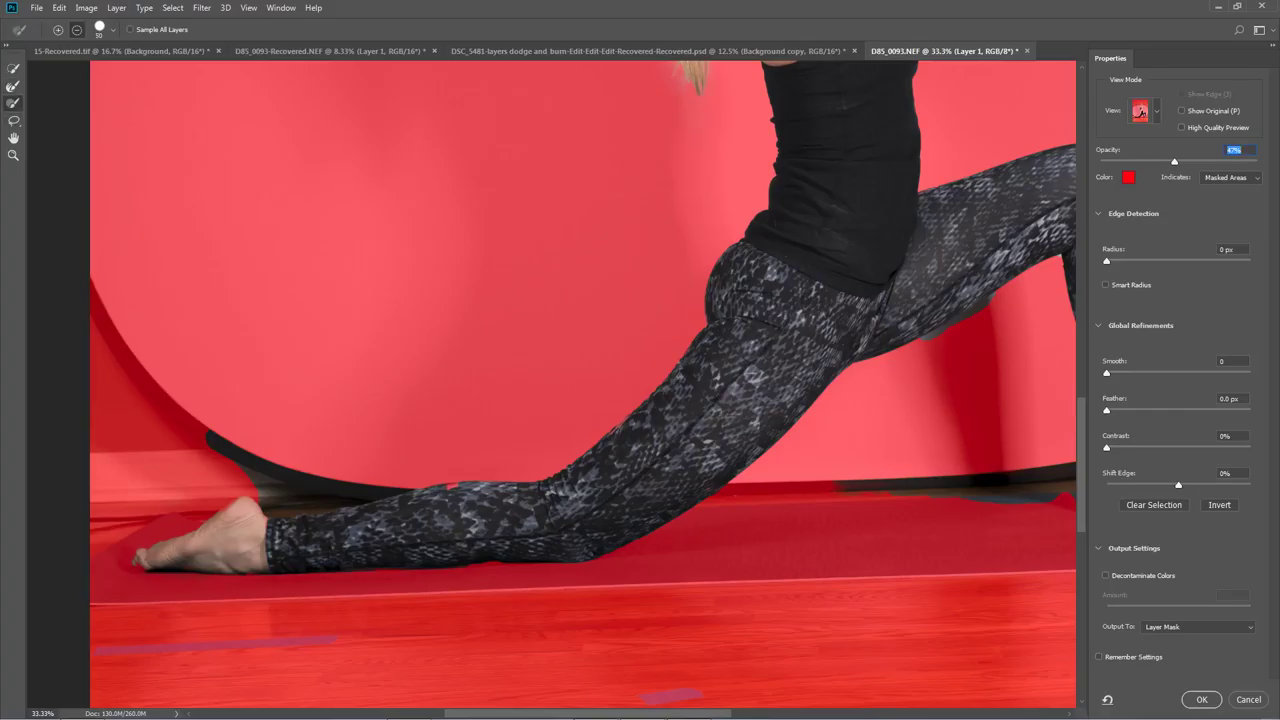
mouse_move(212, 434)
mouse_down()
mouse_move(274, 468)
mouse_move(363, 486)
mouse_up()
mouse_move(288, 475)
mouse_down()
mouse_move(256, 473)
mouse_move(281, 489)
mouse_move(382, 485)
mouse_move(290, 492)
mouse_move(326, 493)
mouse_up()
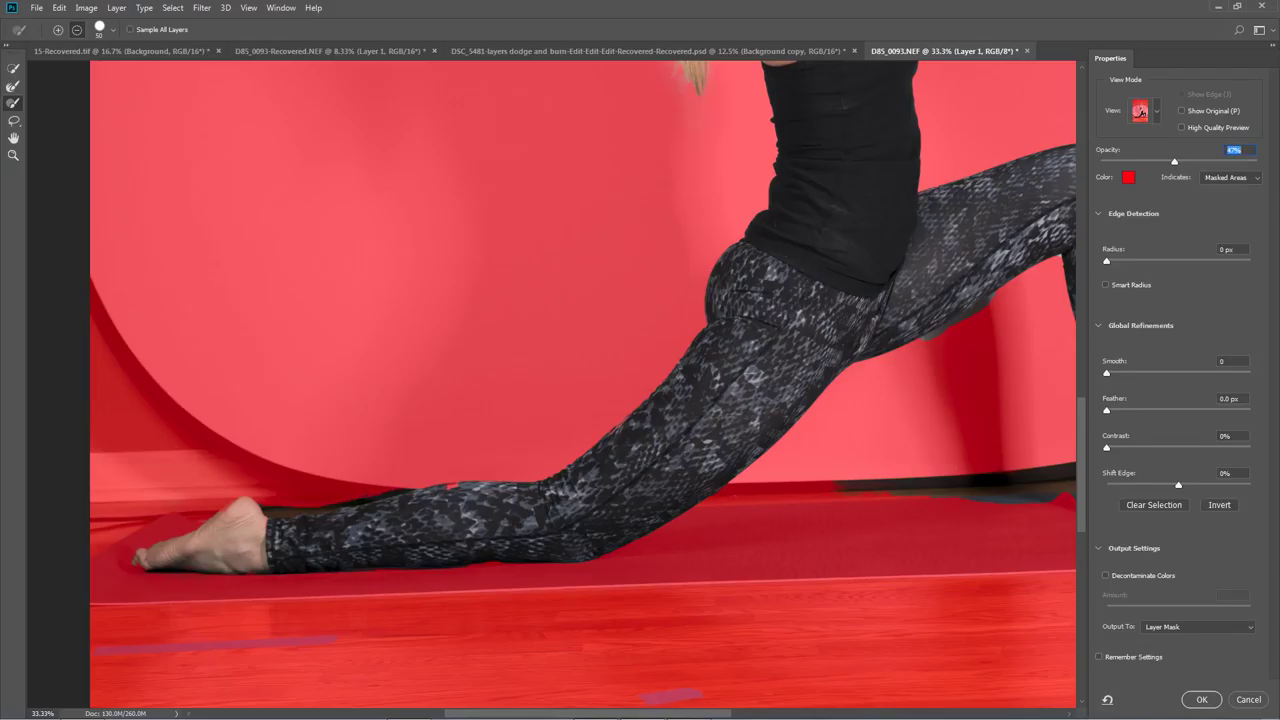
Step: Add the missed spot on the upper edge of the rear calf with the Quick Selection tool at size 60
key(b)
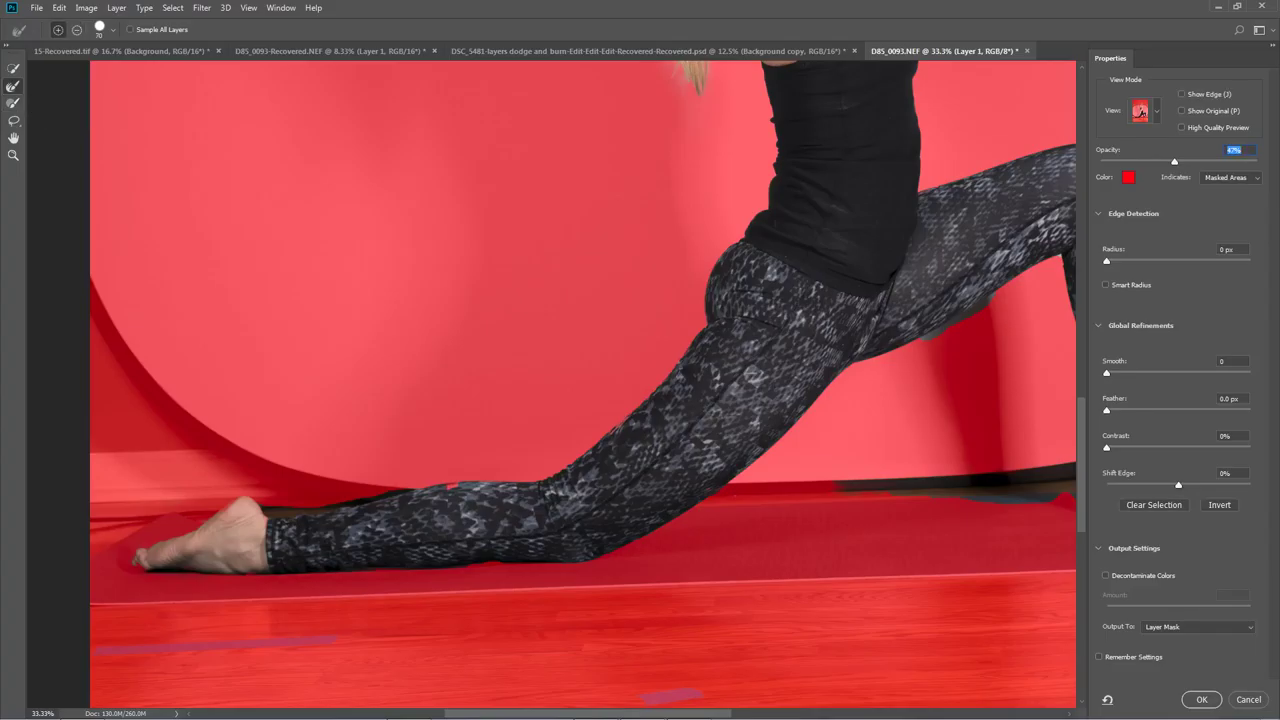
key(w)
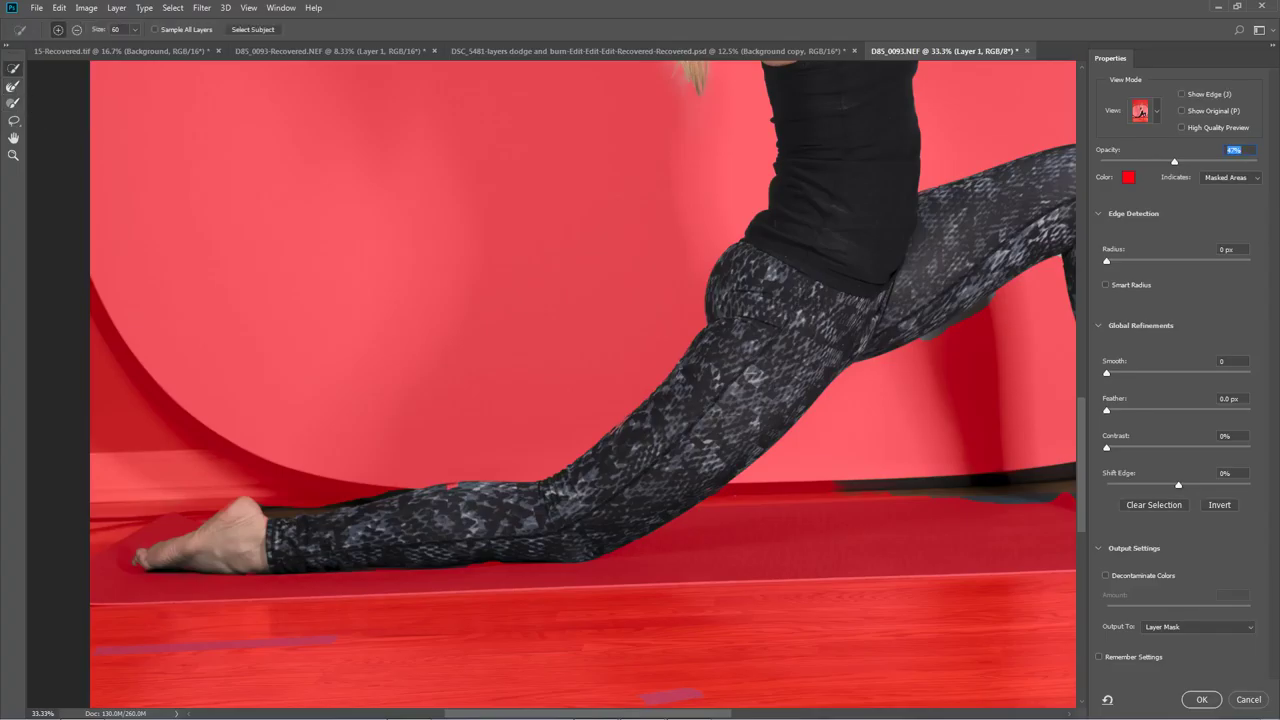
click(454, 486)
Step: Refine the upper edge of the rear lower legging with the Refine Edge Brush tool at size 70
key(b)
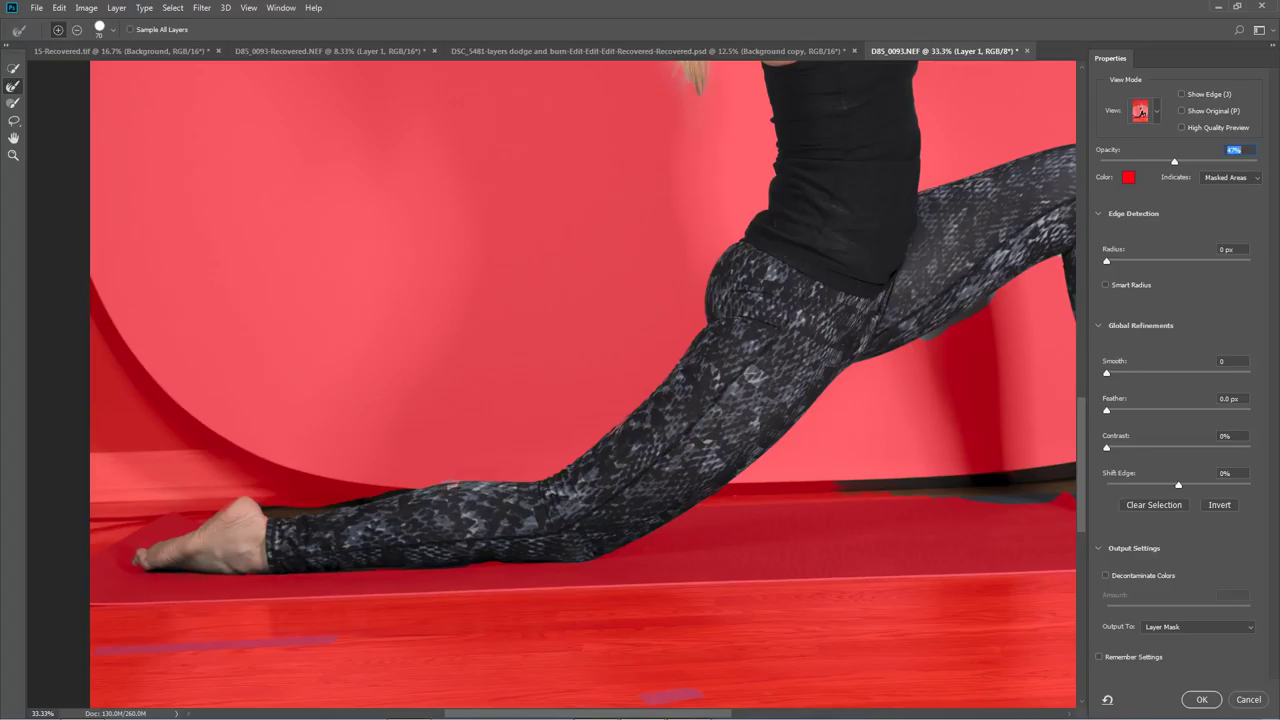
drag(386, 494, 352, 502)
key(ctrl+plus)
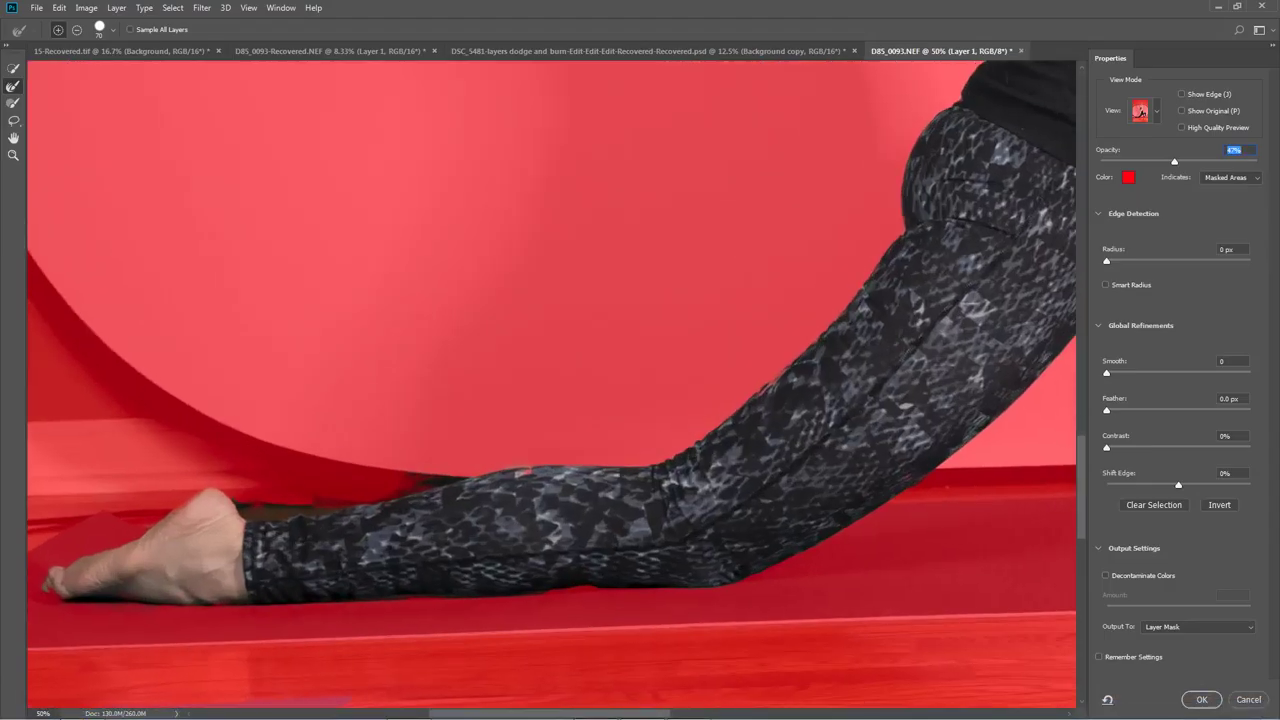
key(ctrl+plus)
drag(480, 430, 680, 324)
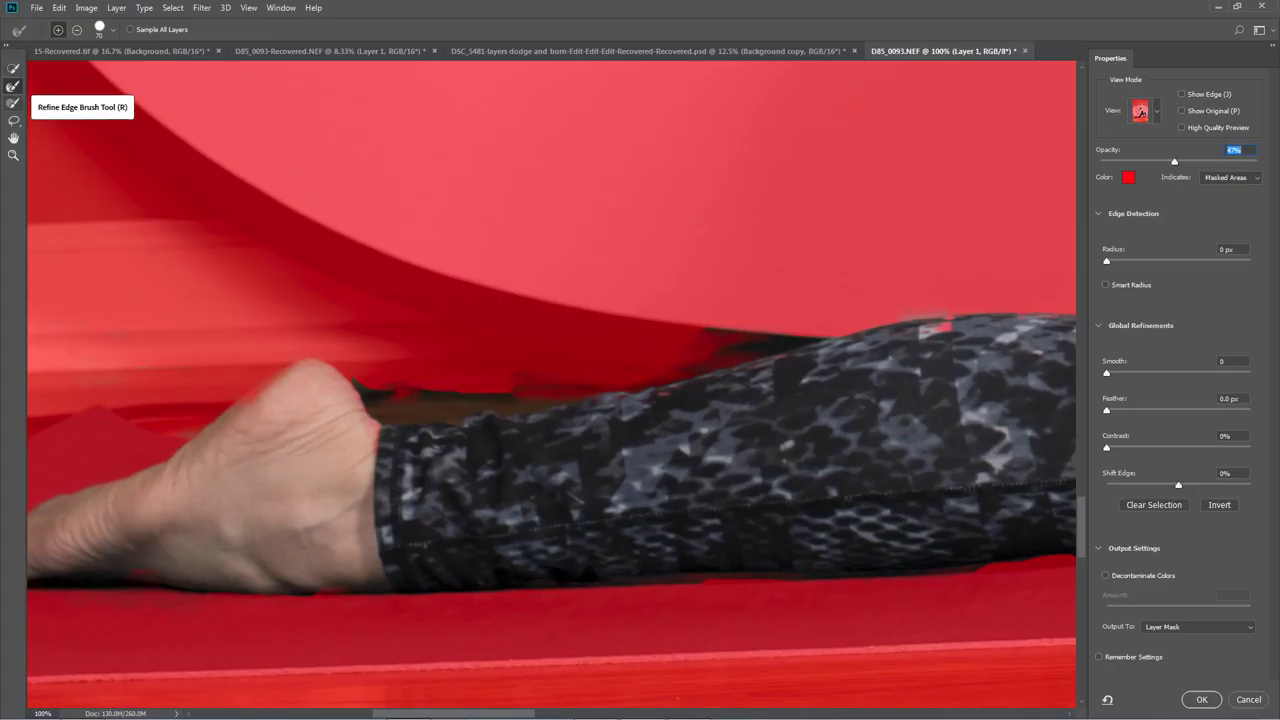
Step: Paint the dark strip above the rear calf out of the selection with the Brush tool at size 250 in subtract mode
click(13, 103)
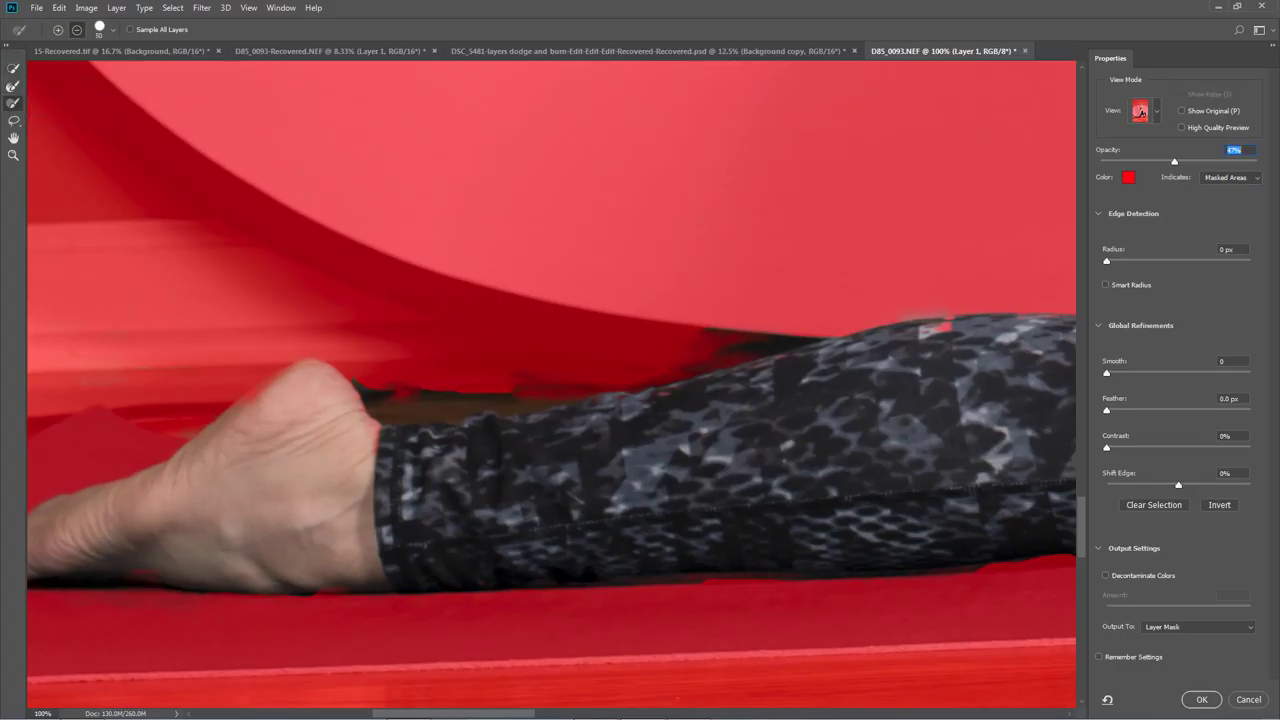
key(bracketright)
key(bracketright)
key(bracketright)
key(bracketright)
key(bracketright)
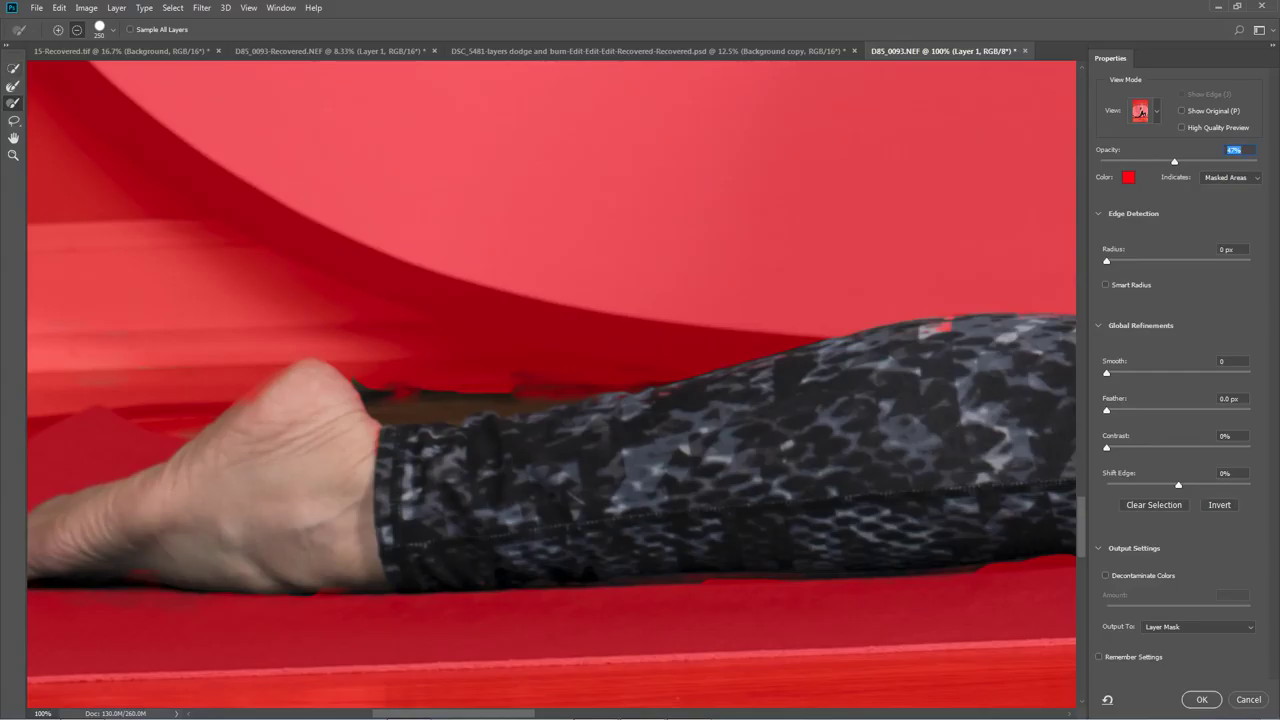
Step: Paint the remaining gap on the calf's upper edge into the selection in add mode, and trim the background beside the lower legging in subtract mode
click(58, 30)
click(944, 328)
click(77, 30)
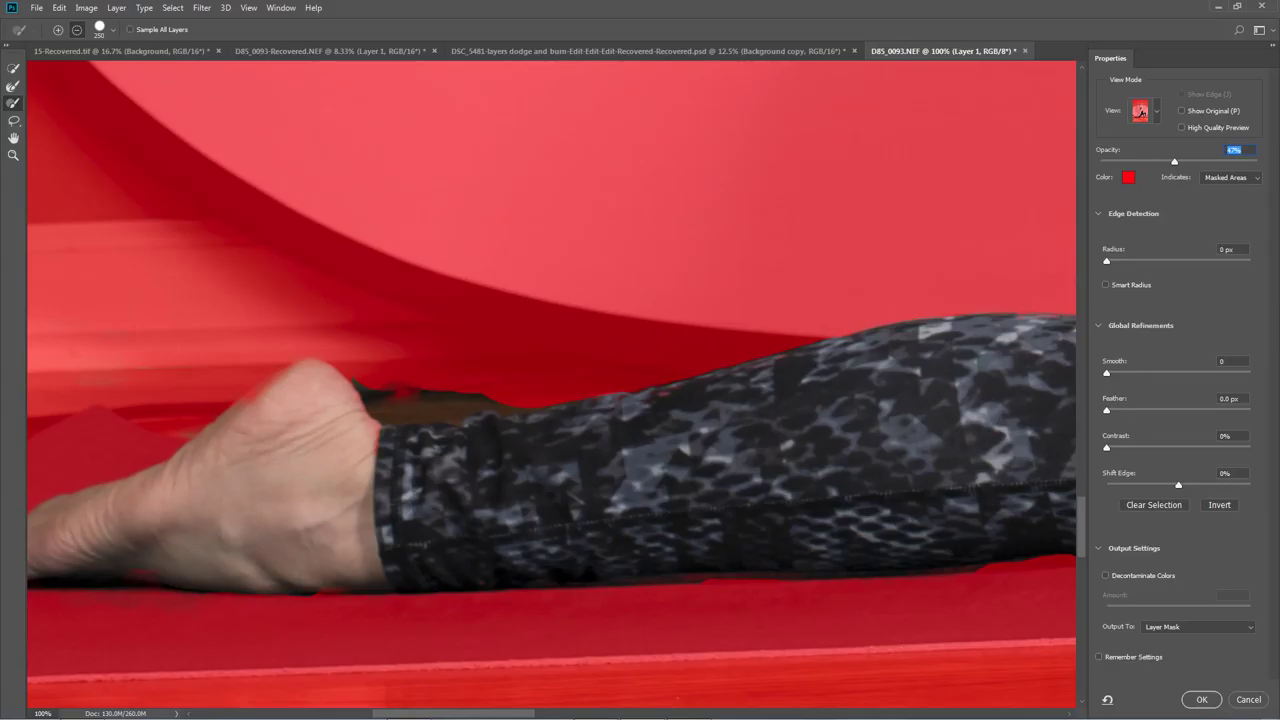
click(58, 30)
scroll(551, 384, left, 10)
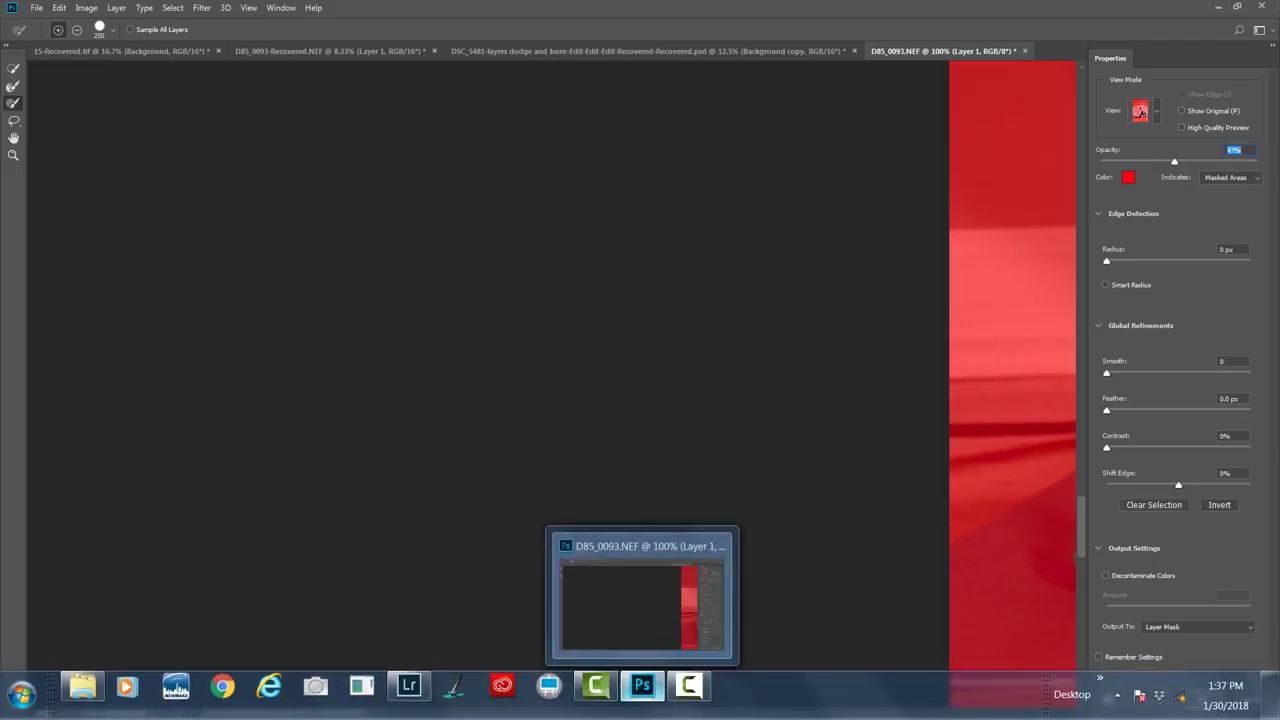
click(642, 686)
click(642, 686)
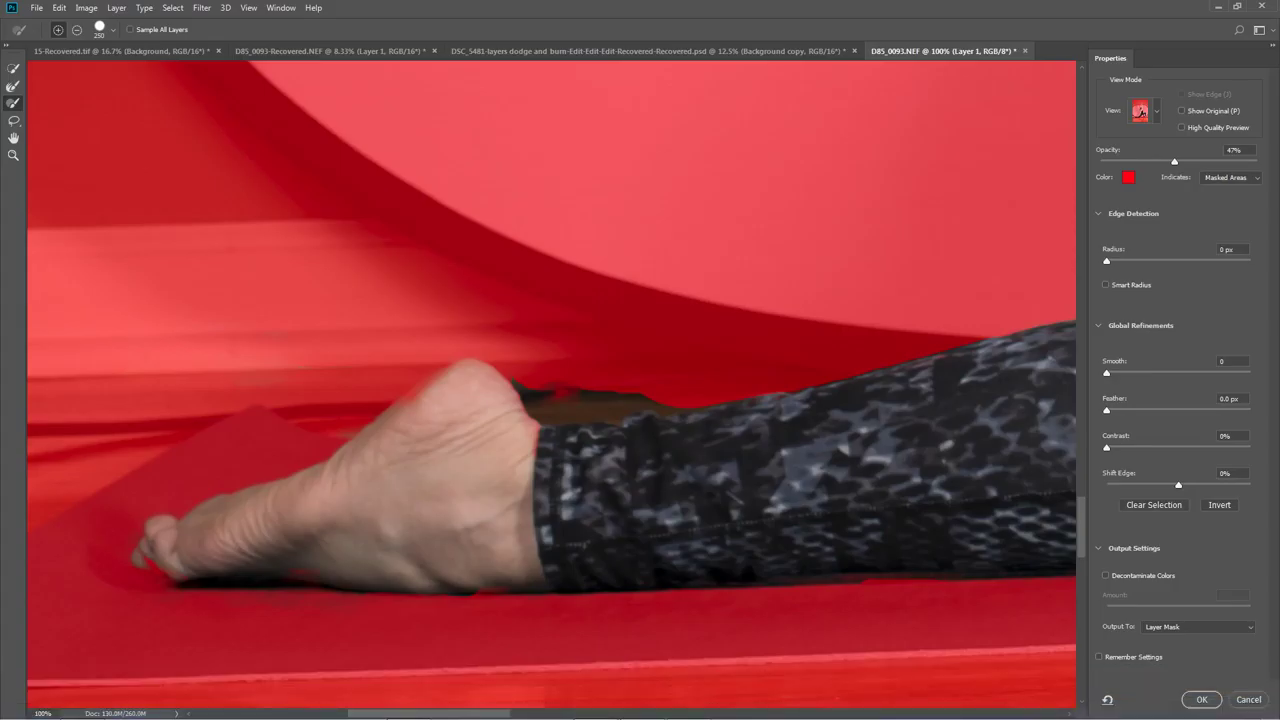
scroll(551, 385, left, 1)
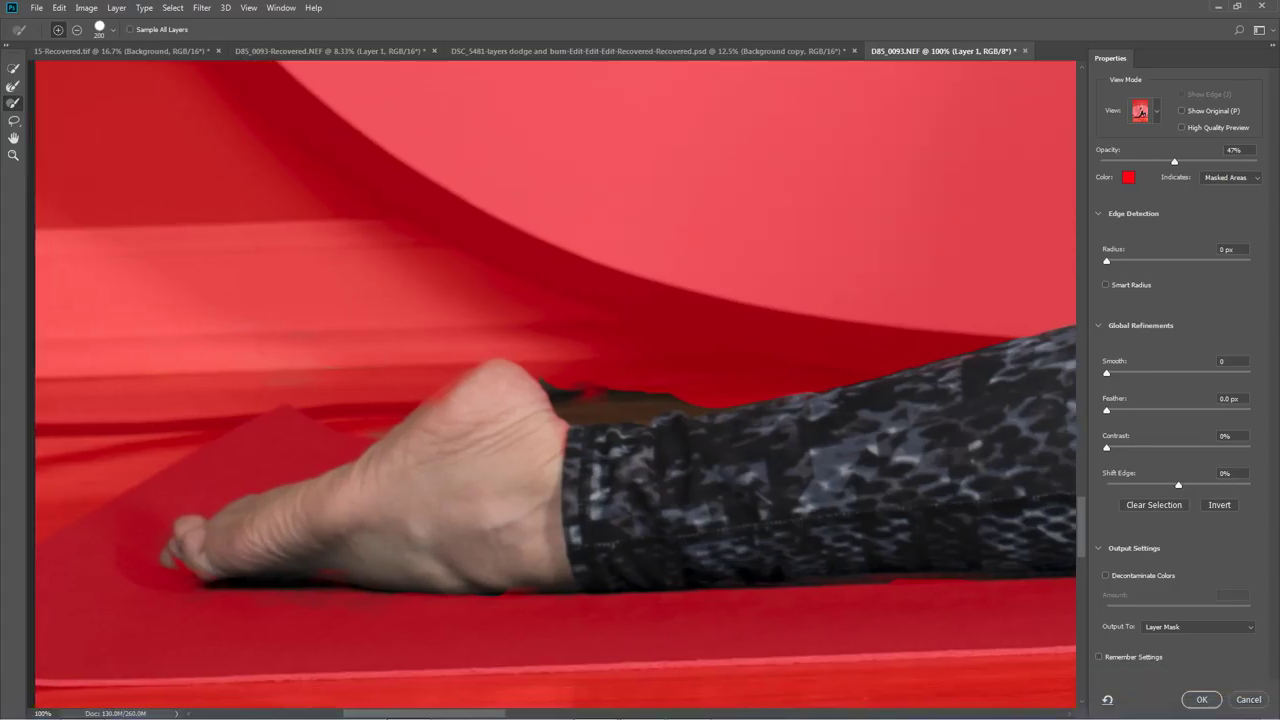
click(584, 392)
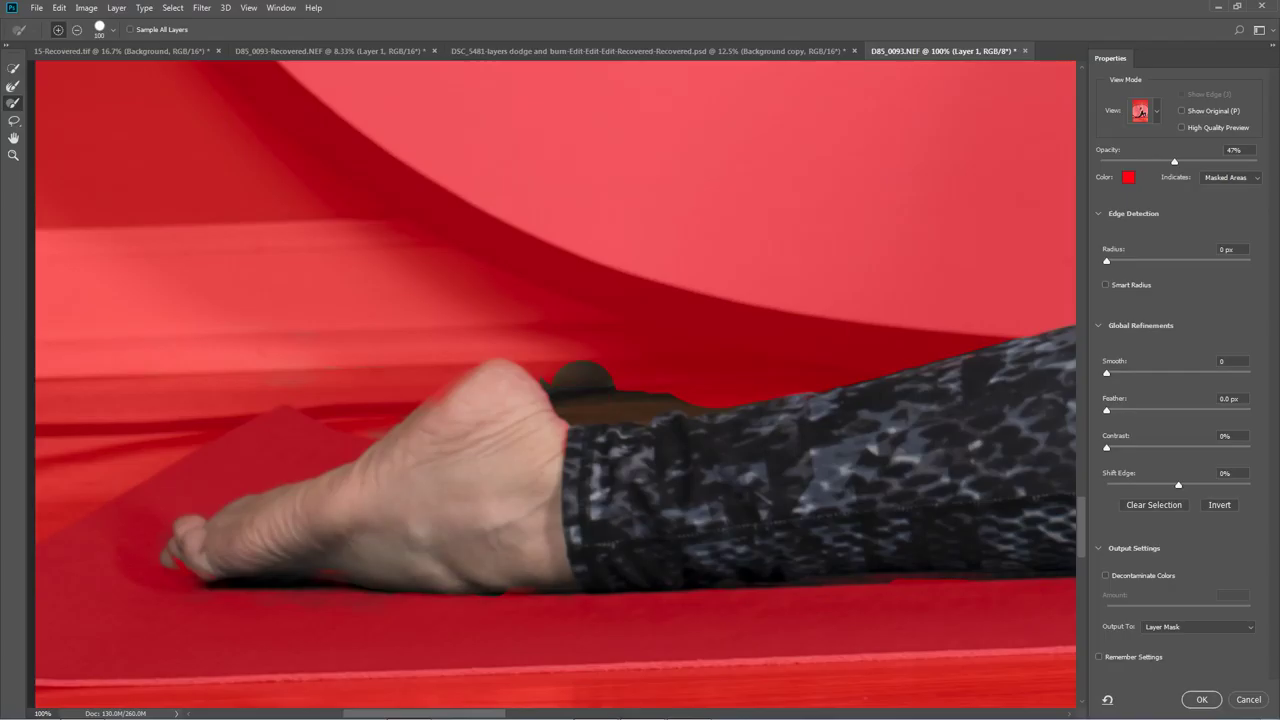
scroll(584, 392, left, 10)
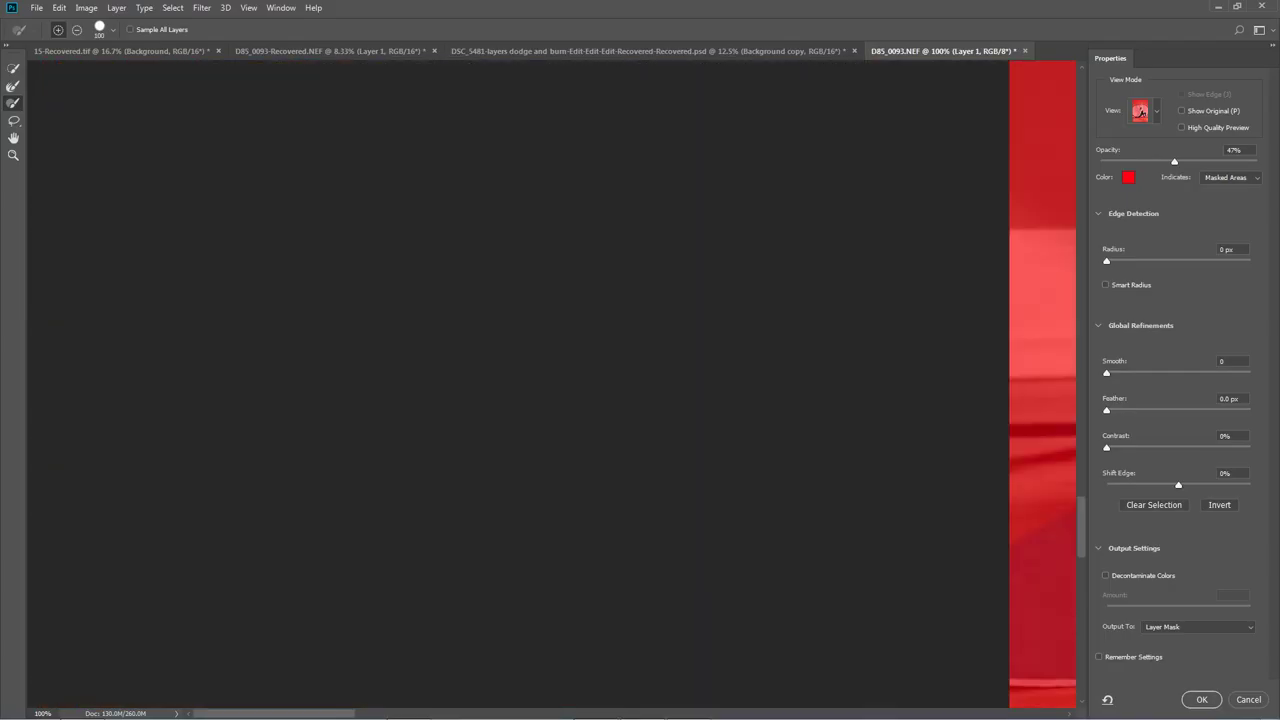
Step: Paint the floor patch between the heel and the legging's cuff out of the selection in subtract mode, using brush sizes from 100 down to 30
click(77, 30)
drag(273, 713, 407, 713)
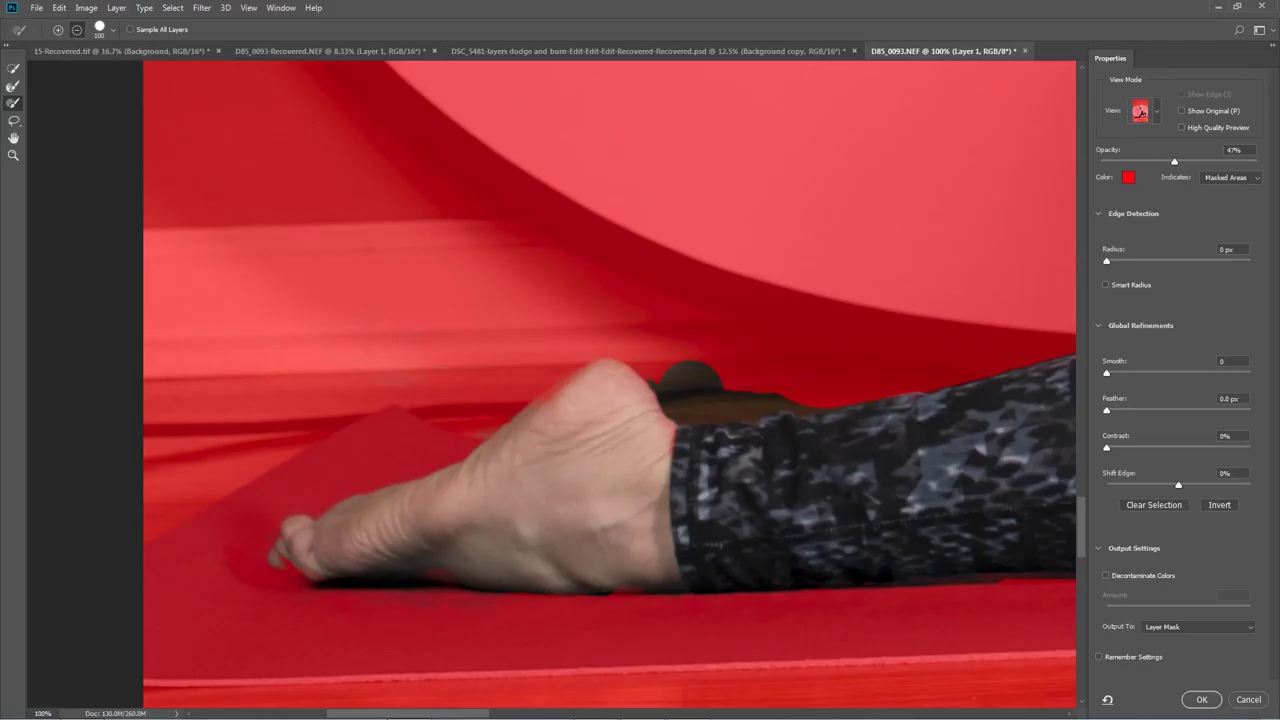
click(693, 395)
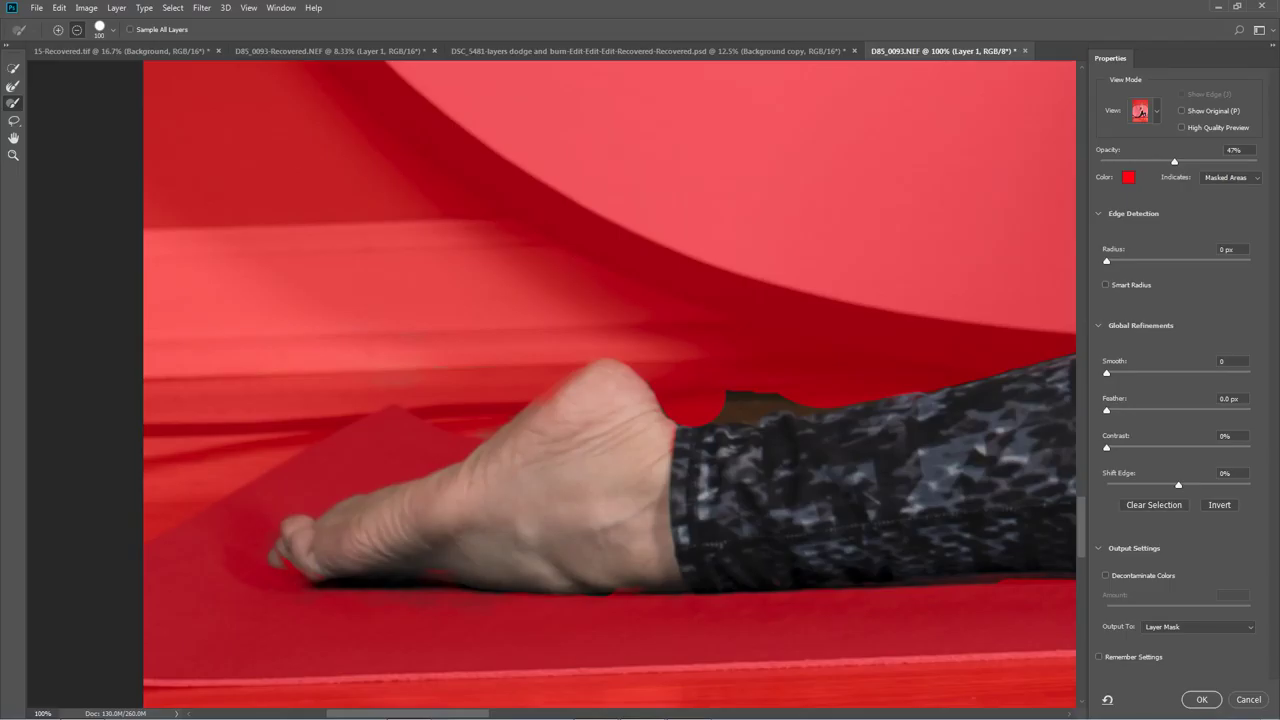
click(715, 392)
key(bracketleft)
key(bracketleft)
click(757, 408)
key(bracketright)
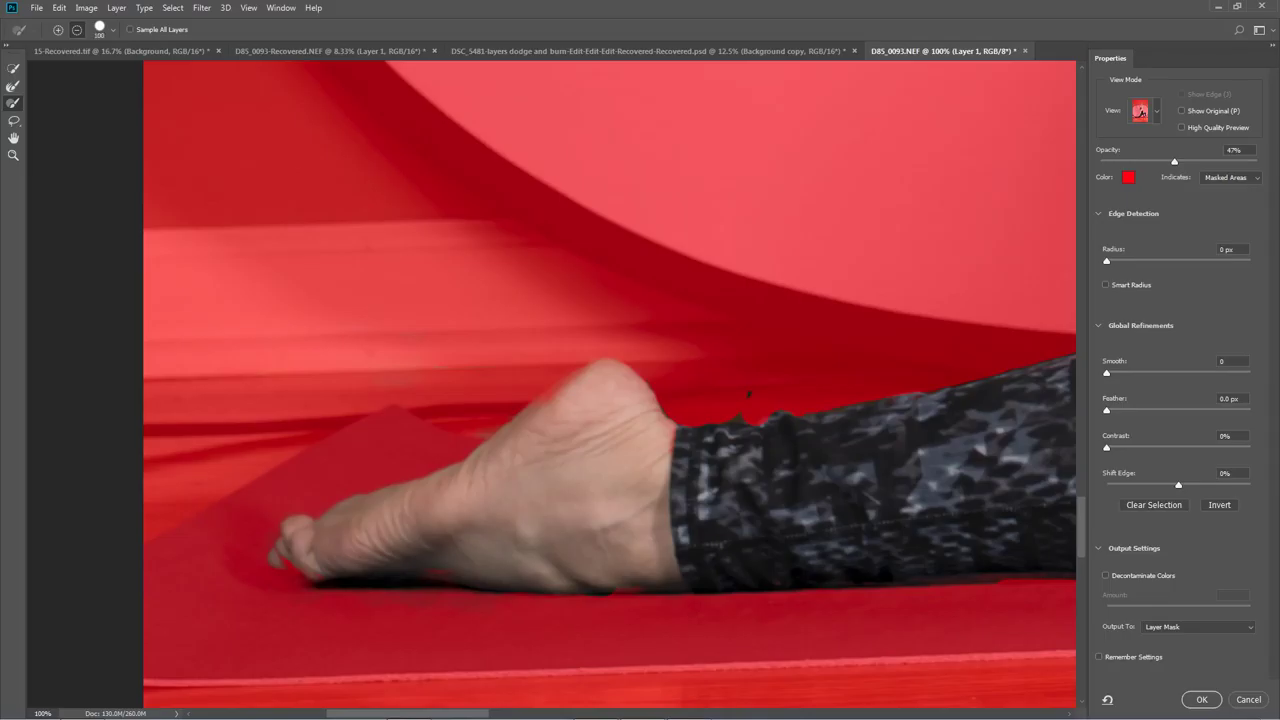
key(bracketleft)
Step: Set the overlay opacity to 40% and paint the heel's upper edge back into the selection in add mode
drag(1174, 161, 1163, 161)
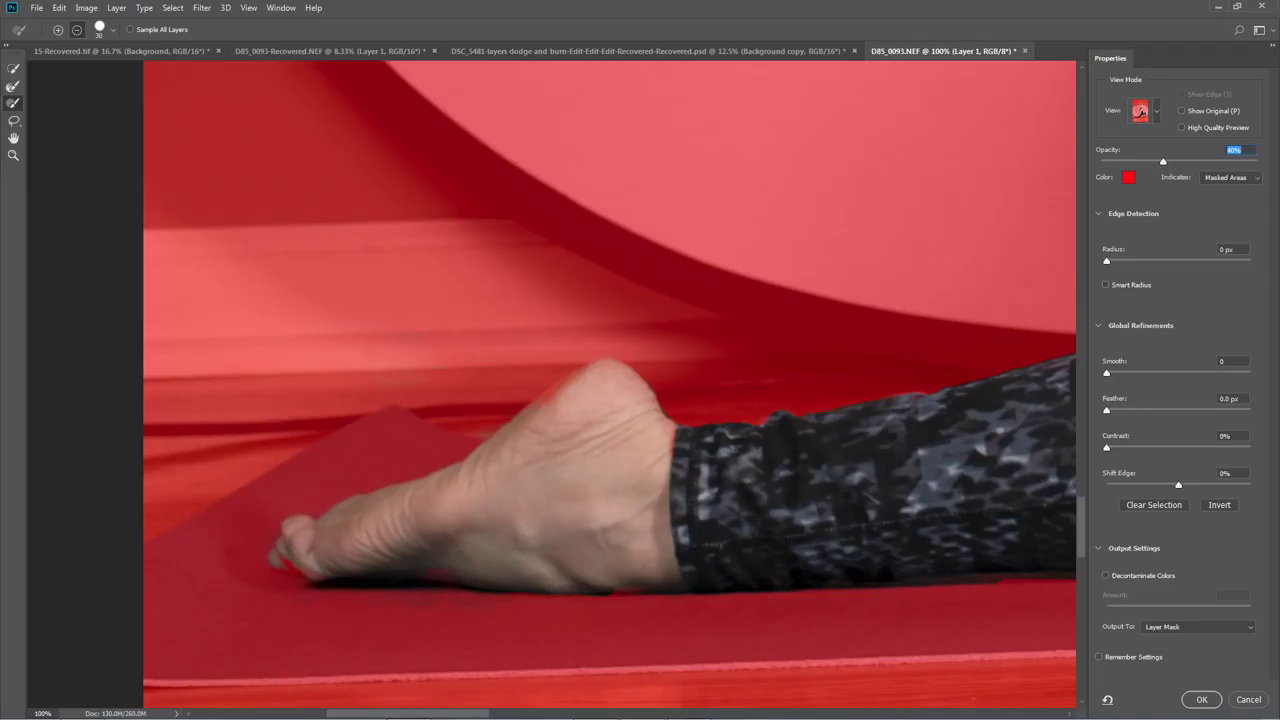
click(58, 30)
click(58, 30)
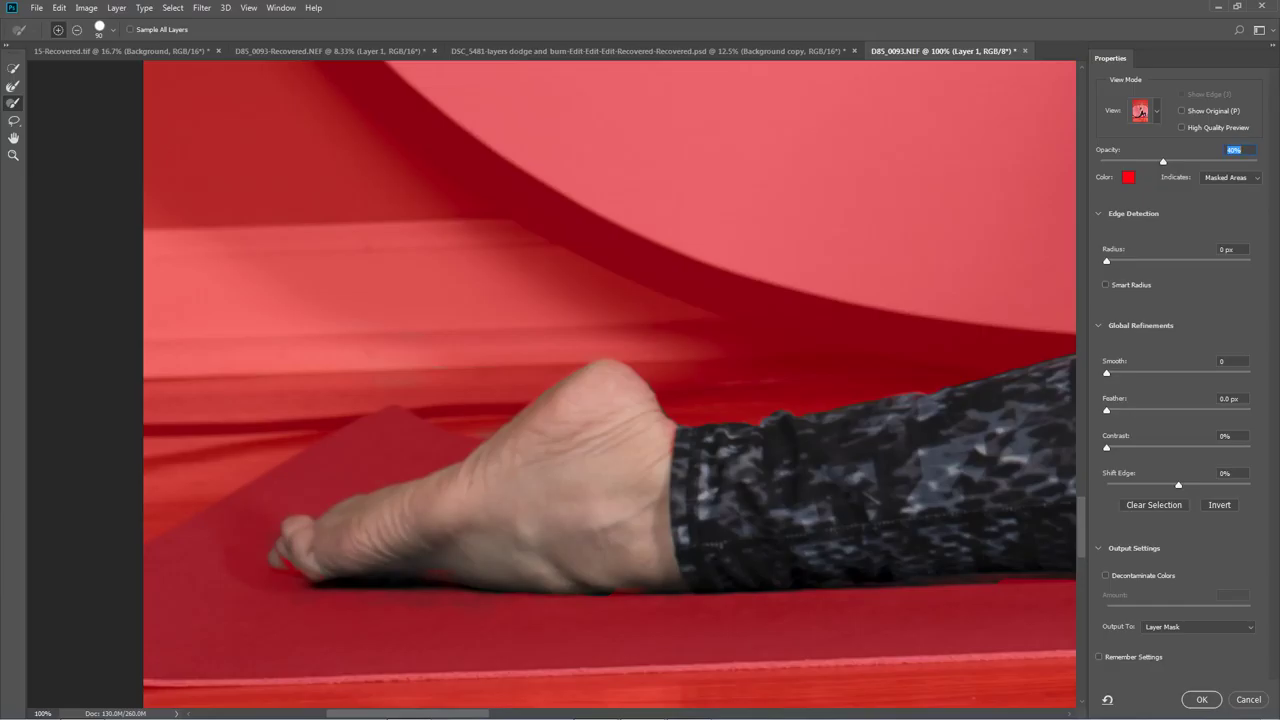
scroll(551, 385, left, 5)
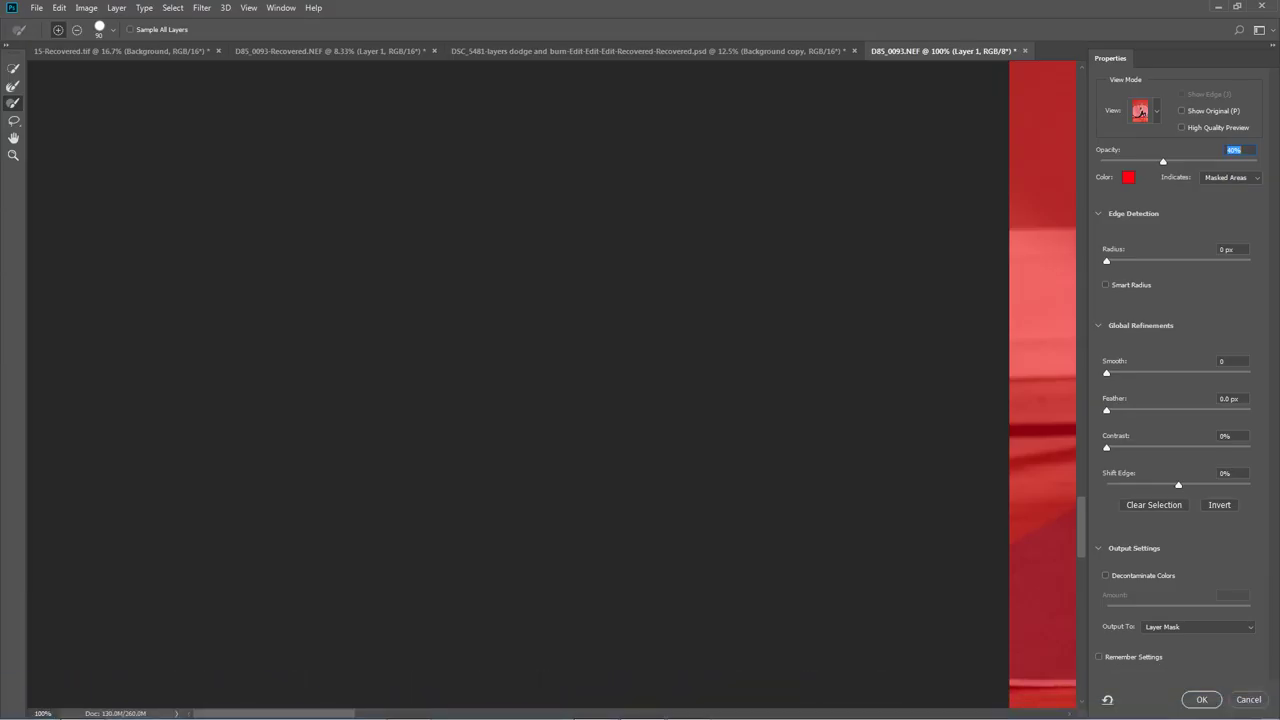
scroll(640, 384, right, 6)
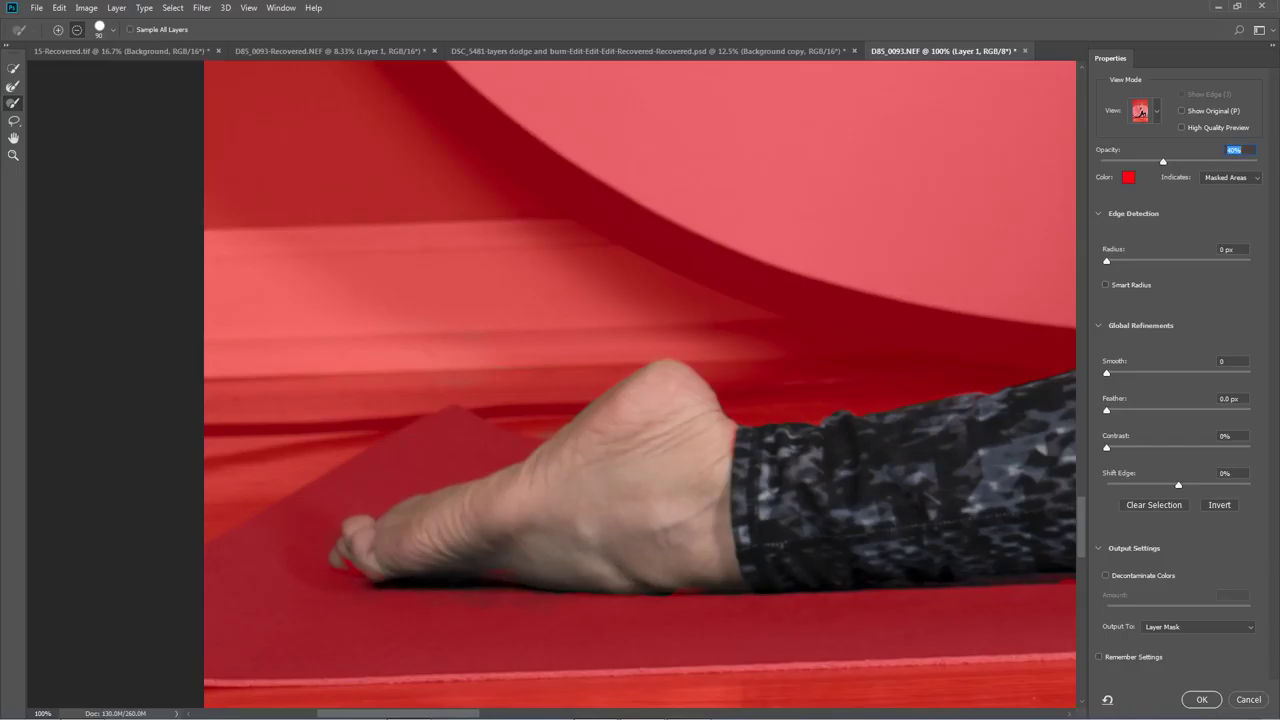
Step: Paint the missing parts of the rear foot's toes into the selection with the Brush tool at size 40 in add mode
click(58, 30)
scroll(349, 563, up, 3)
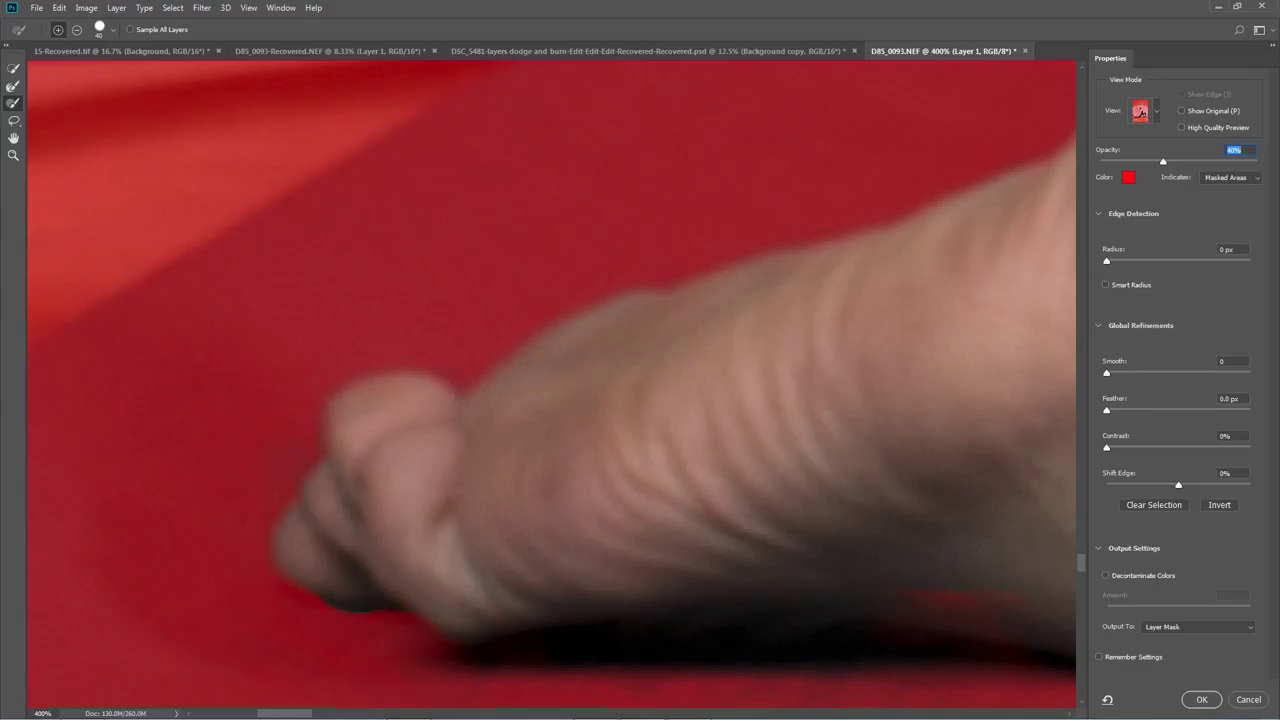
scroll(552, 384, left, 10)
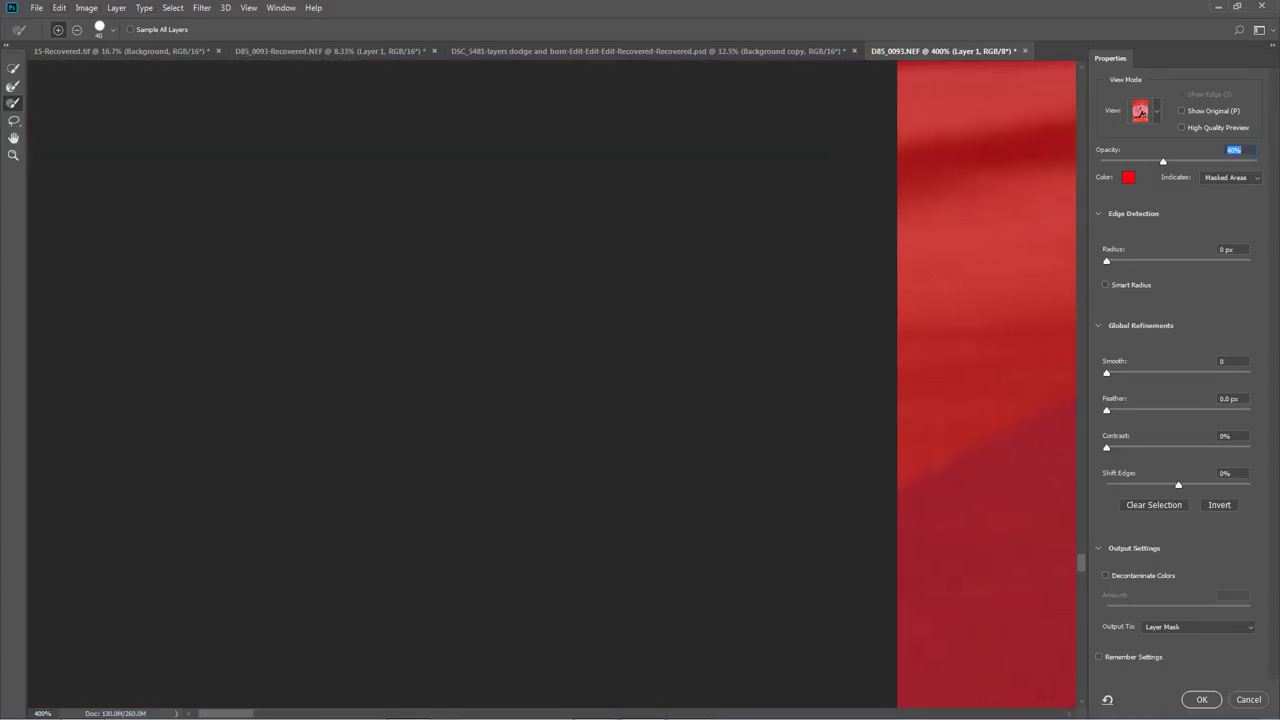
Step: Paint the mat and shadow beneath the toes out of the selection in subtract mode, using brush sizes 40 and 80
click(77, 30)
drag(225, 713, 290, 713)
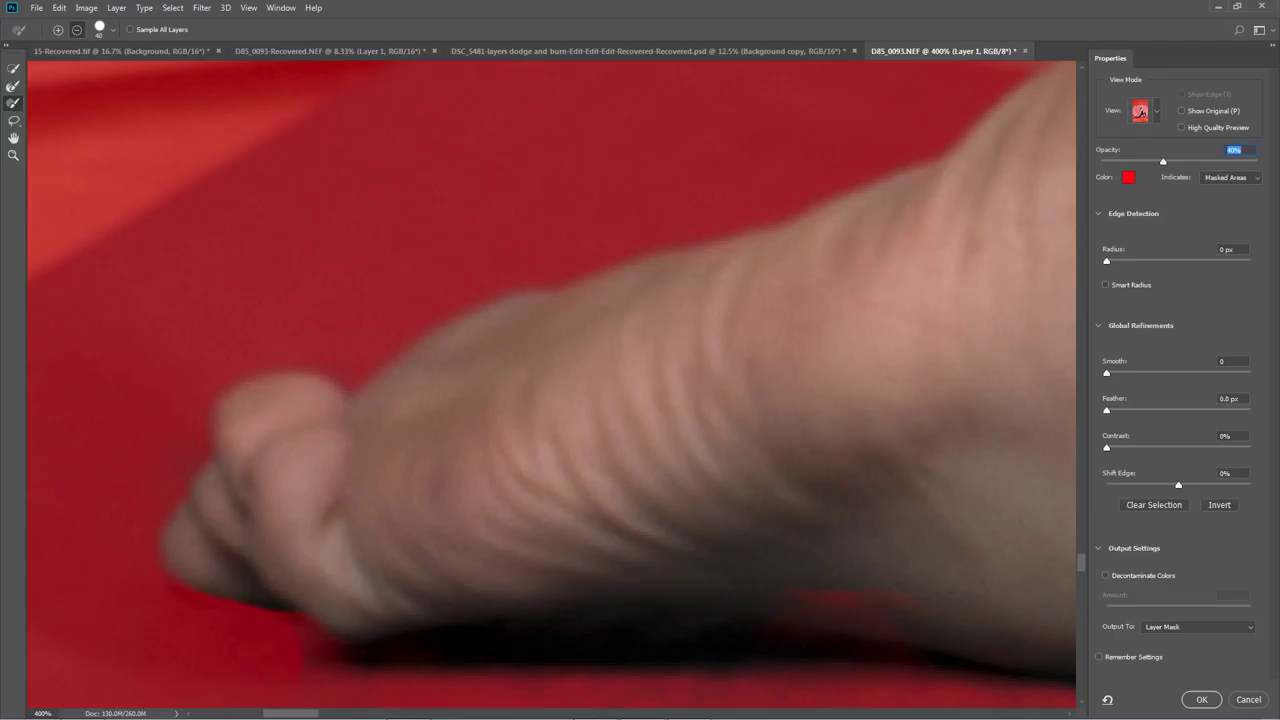
scroll(552, 384, down, 5)
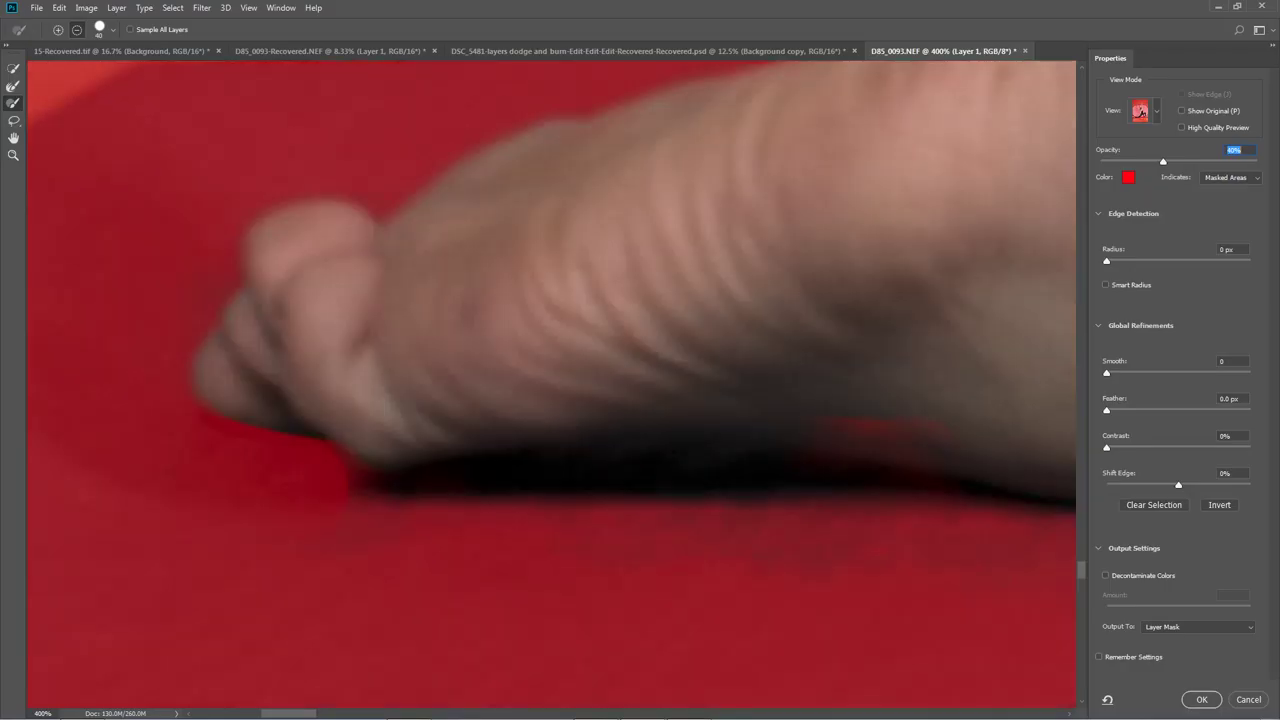
drag(343, 205, 391, 225)
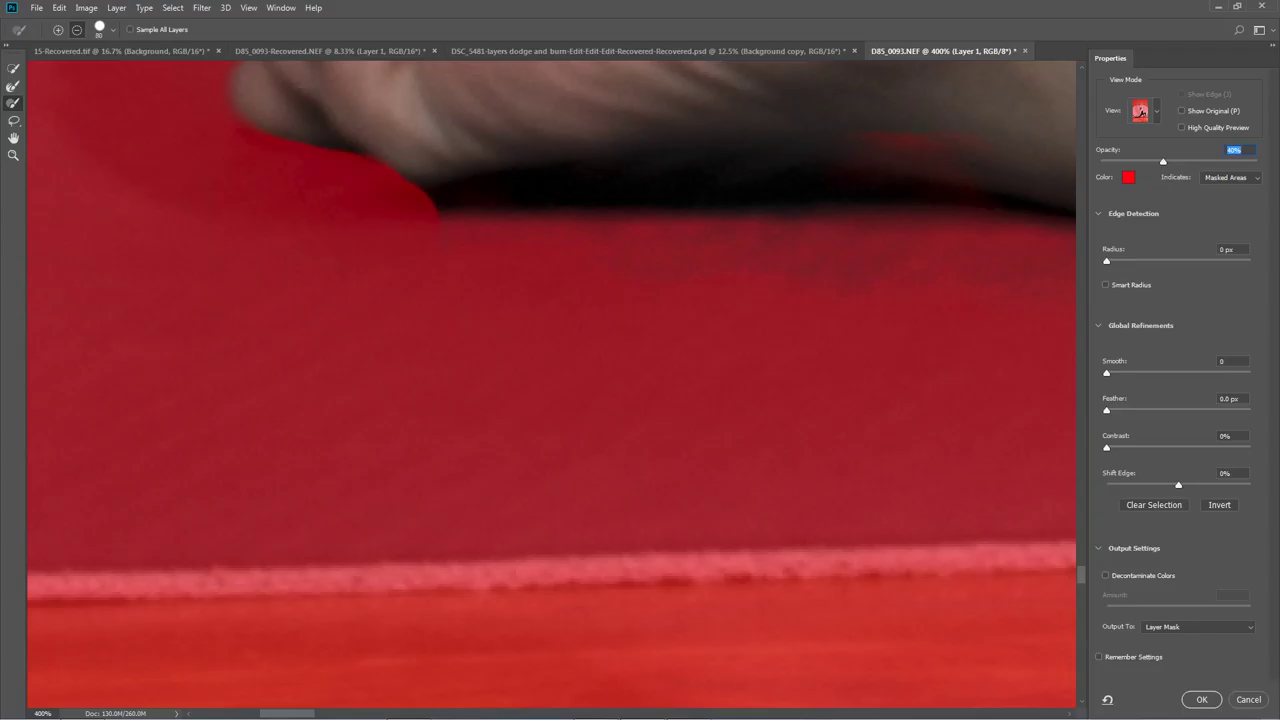
scroll(552, 384, up, 3)
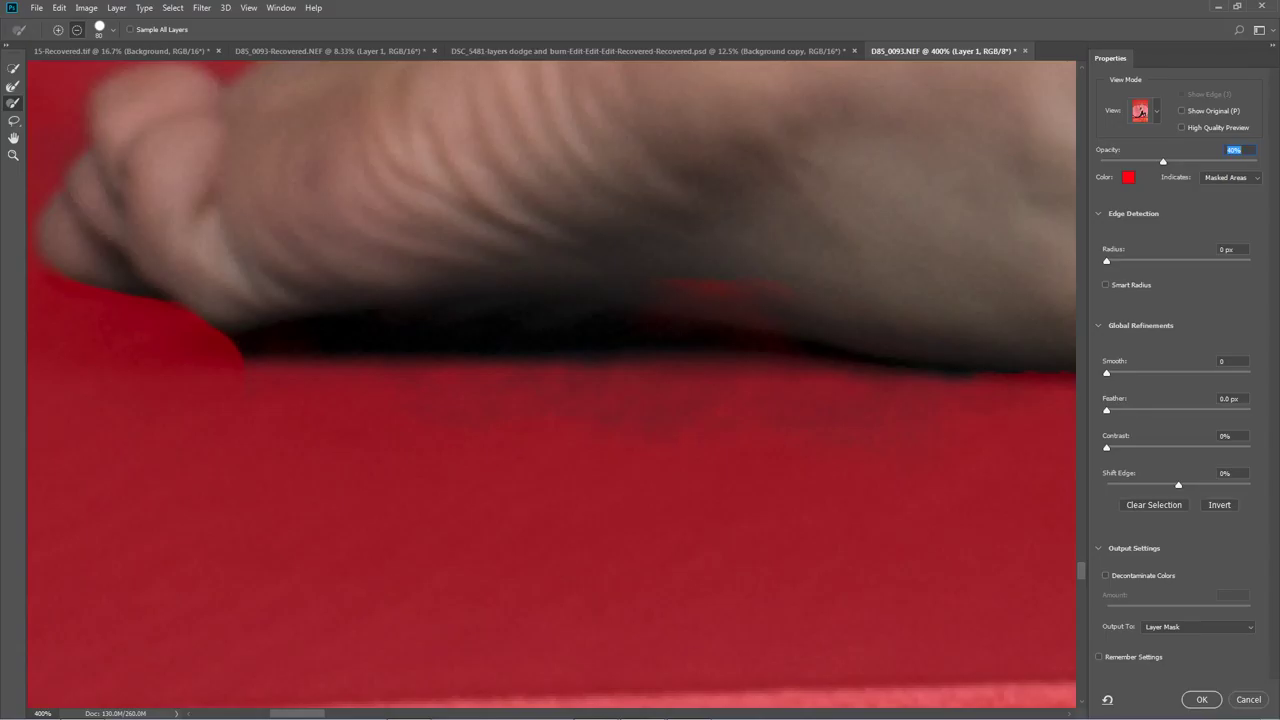
click(244, 439)
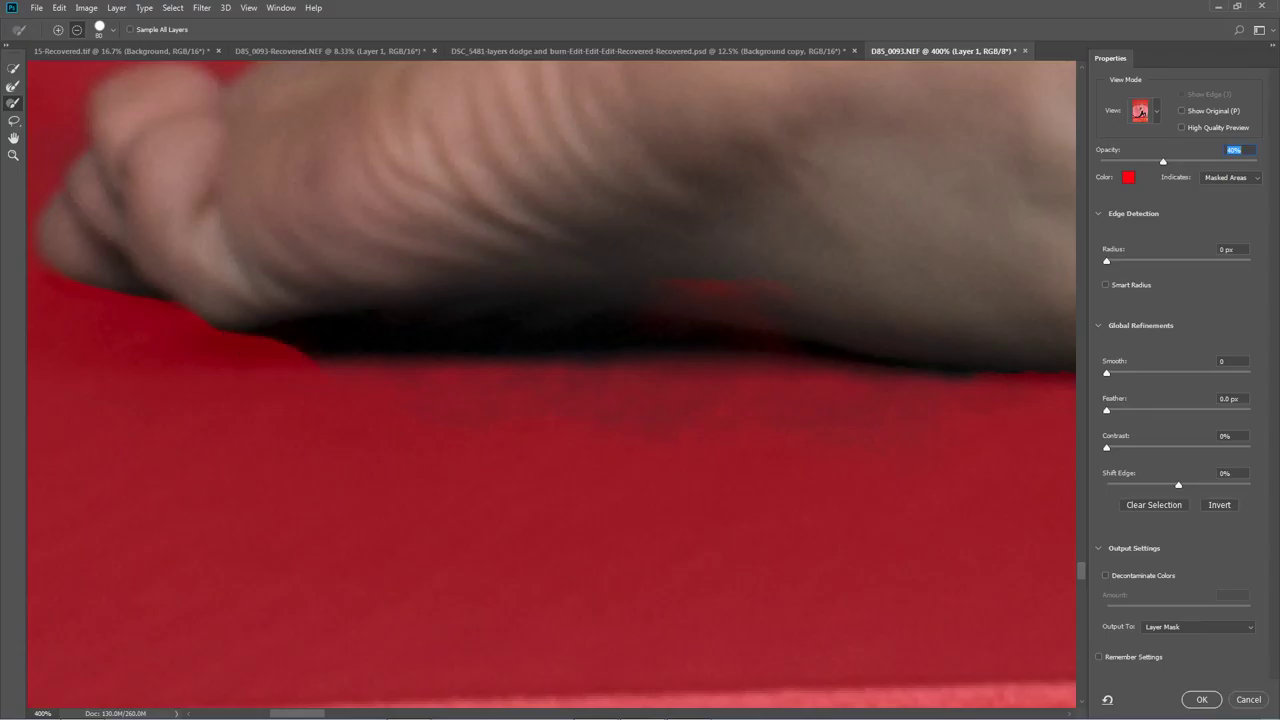
Step: Paint the dark shadow beneath the foot's arch out of the selection in subtract mode, using brush sizes 150 and 60
key(bracketright)
key(bracketright)
key(bracketright)
key(bracketright)
key(bracketright)
click(510, 492)
mouse_move(513, 495)
mouse_down()
mouse_move(670, 496)
mouse_move(776, 540)
mouse_up()
drag(872, 368, 966, 374)
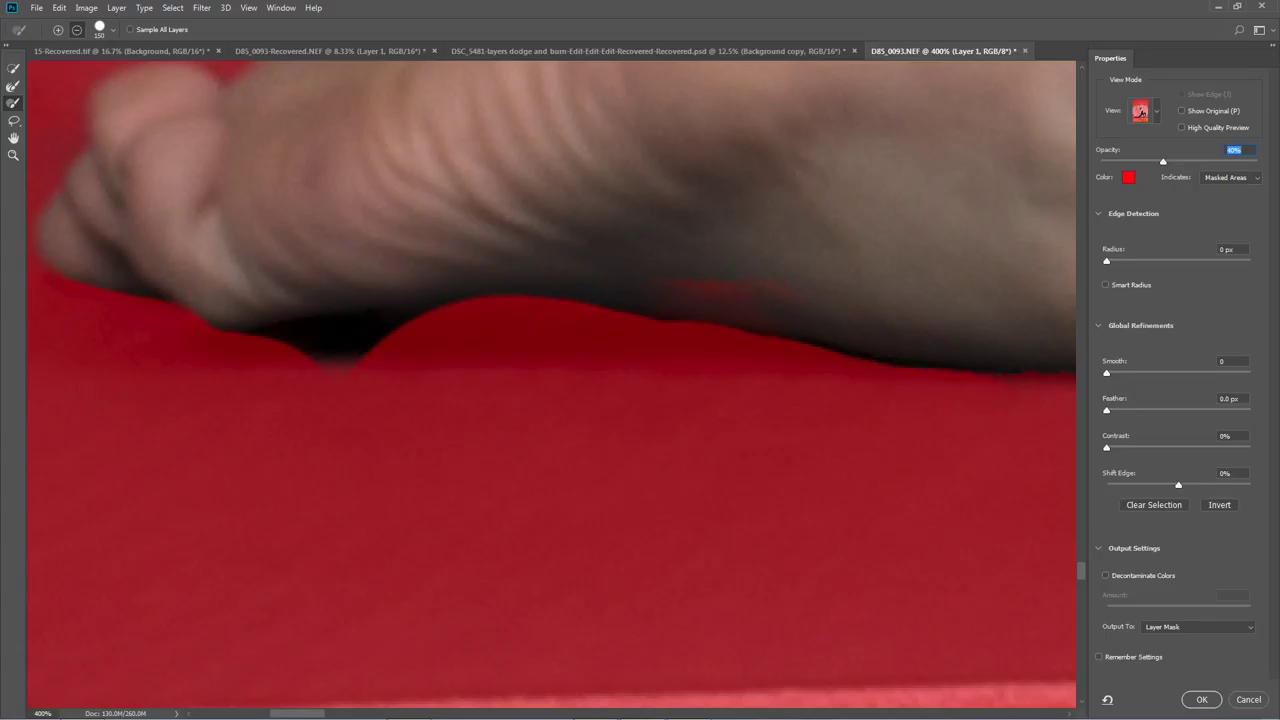
click(403, 518)
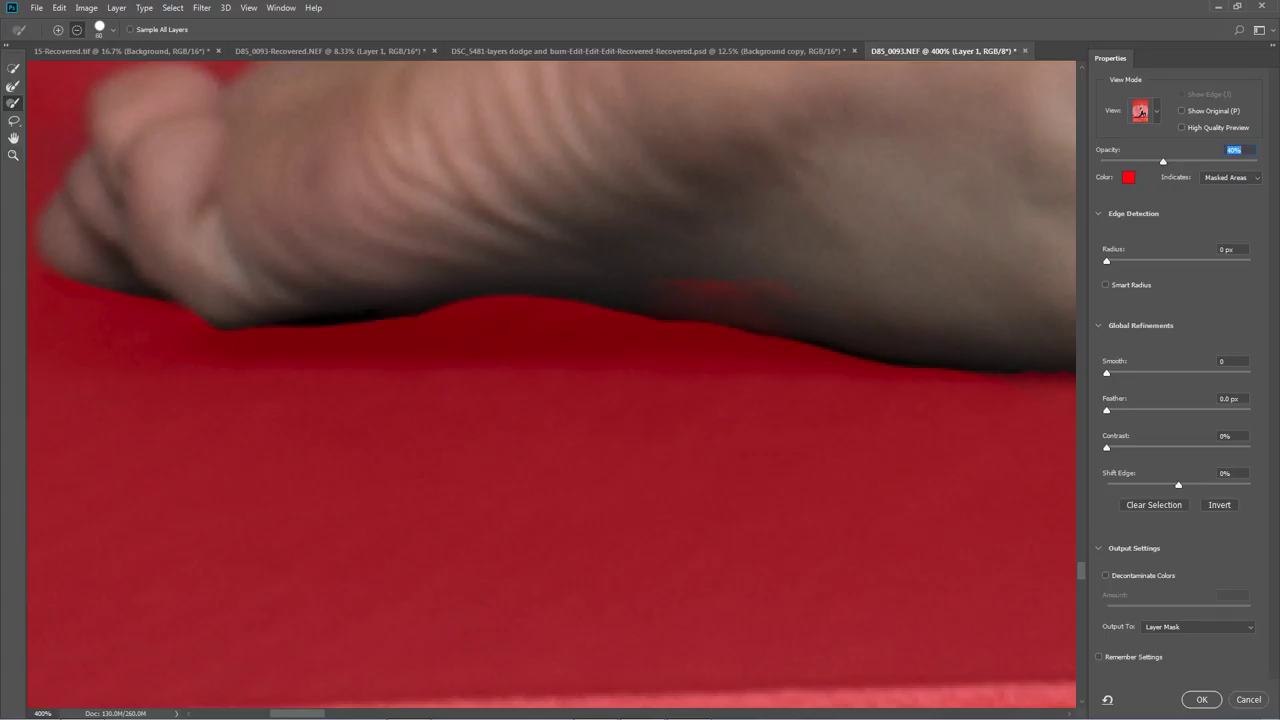
Step: Fill the masked patch on the underside of the foot with the Brush tool at size 60 in add mode
click(58, 30)
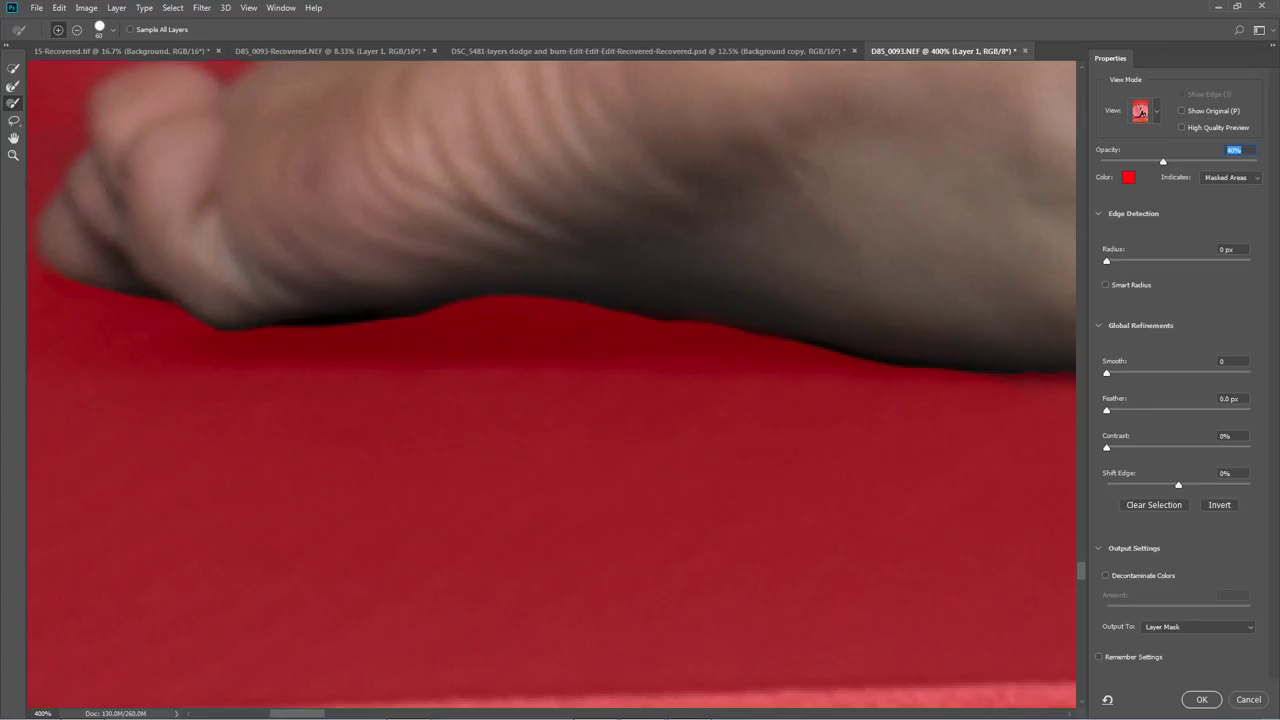
scroll(863, 267, down, 5)
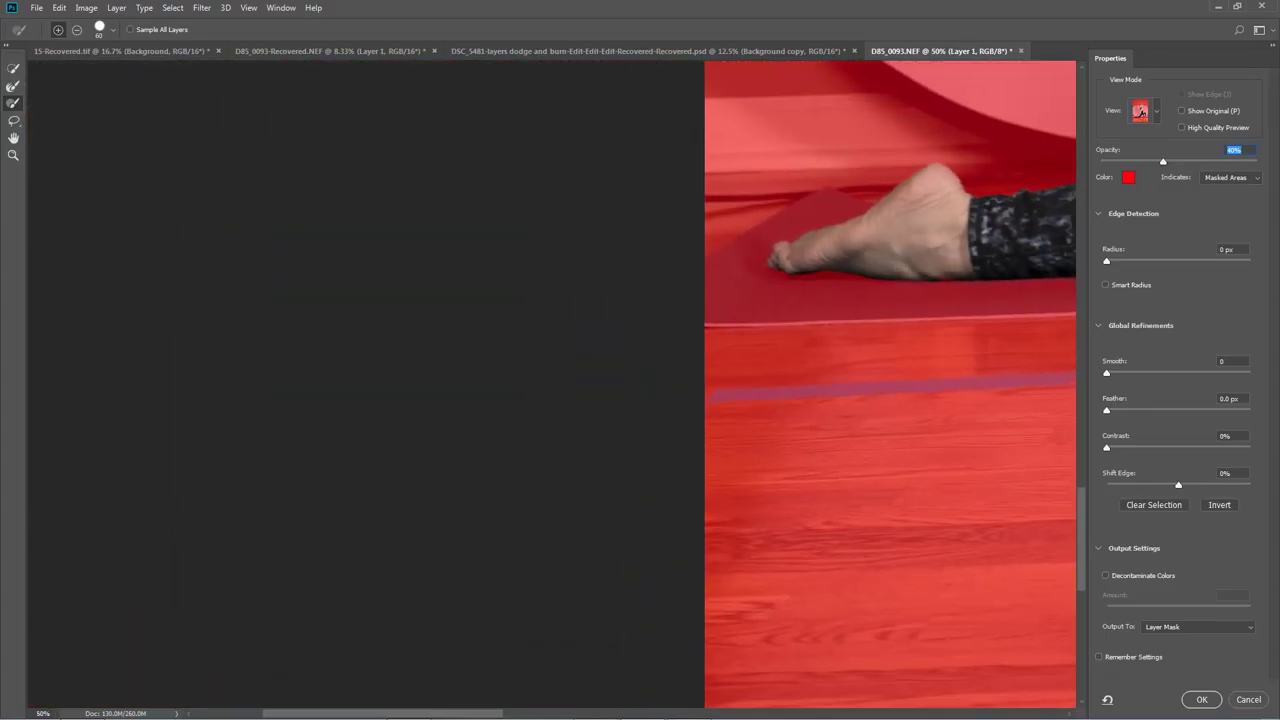
Step: Try to clean up the background patch beneath the front thigh with the Quick Selection tool at size 60
drag(863, 267, 438, 472)
drag(800, 300, 462, 478)
drag(889, 377, 655, 350)
scroll(655, 350, up, 3)
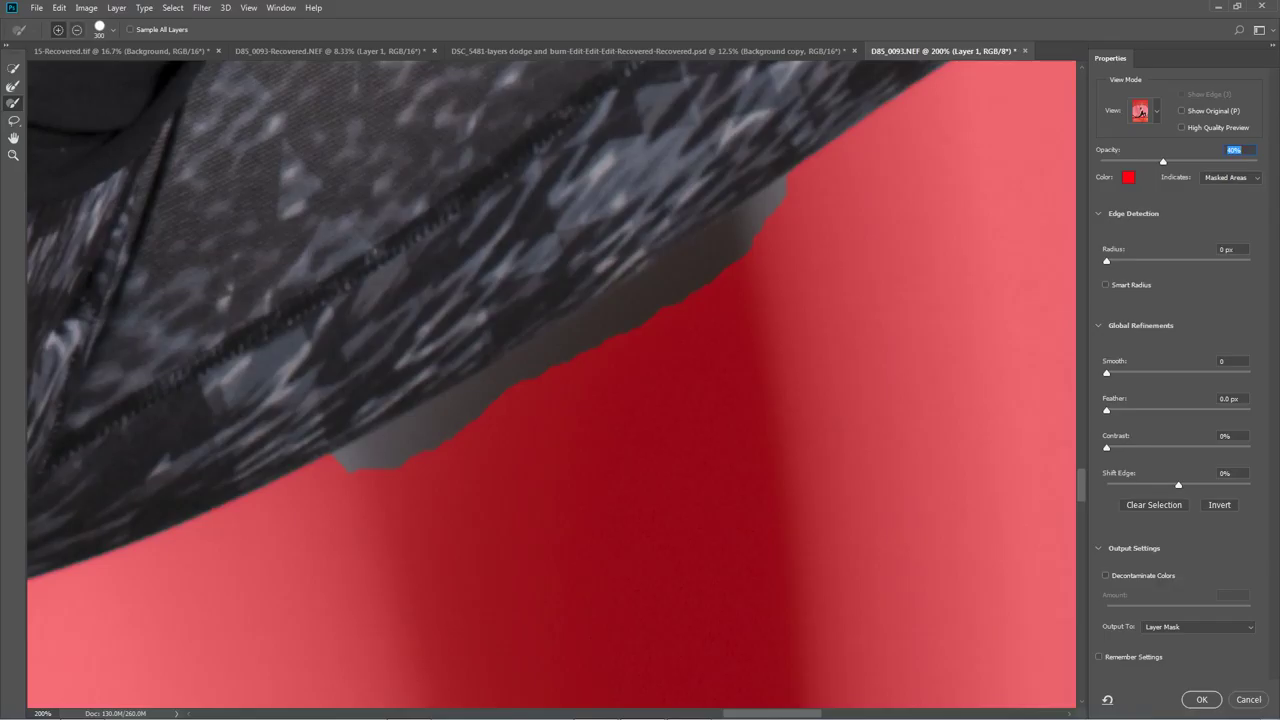
key(w)
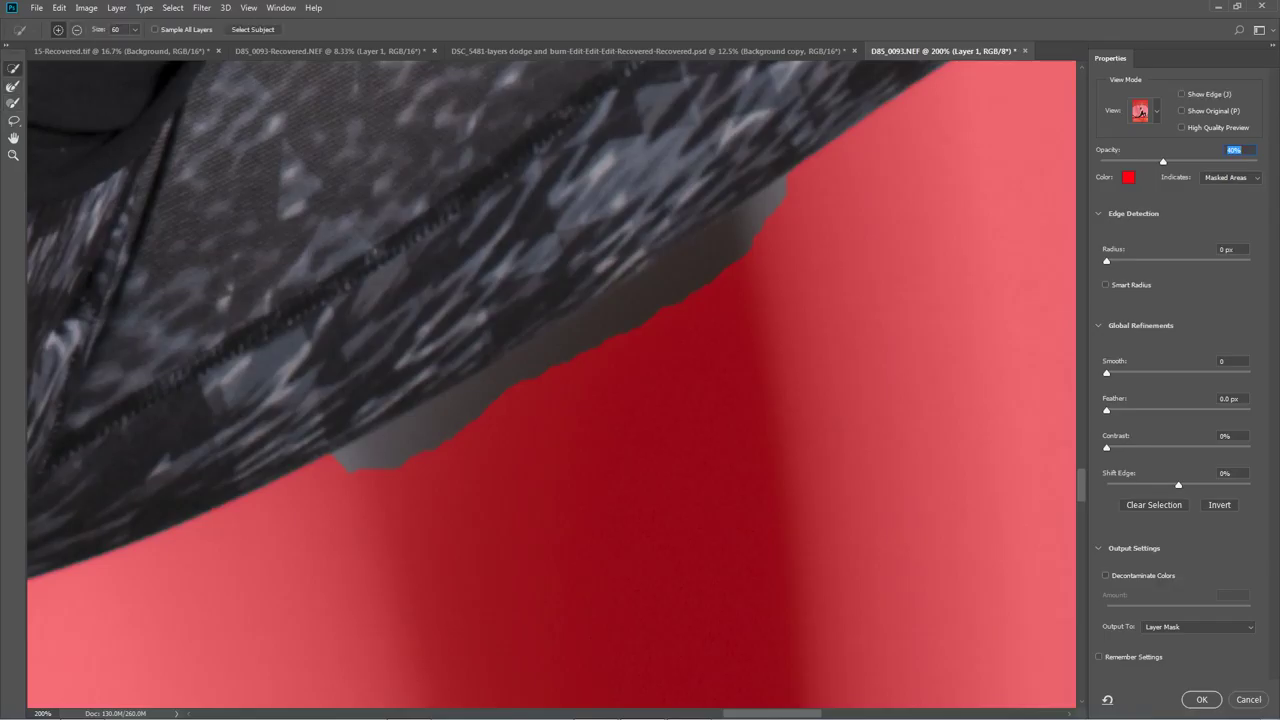
click(725, 272)
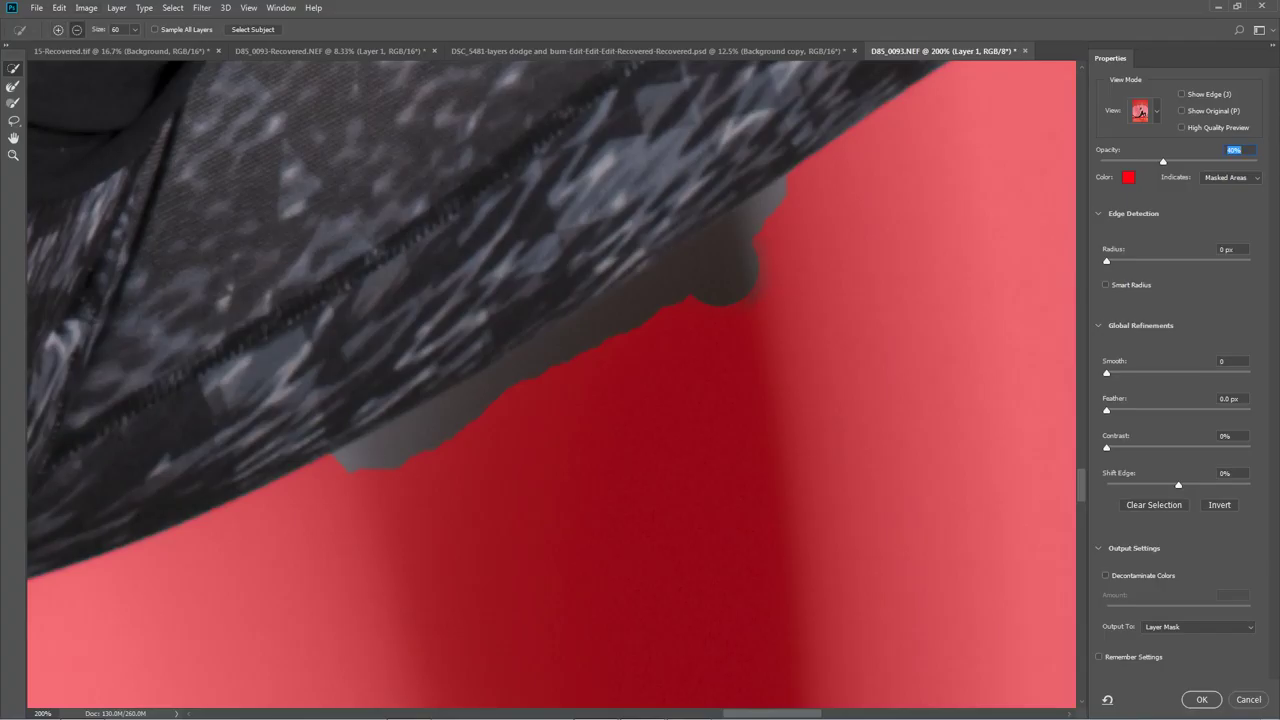
click(710, 255)
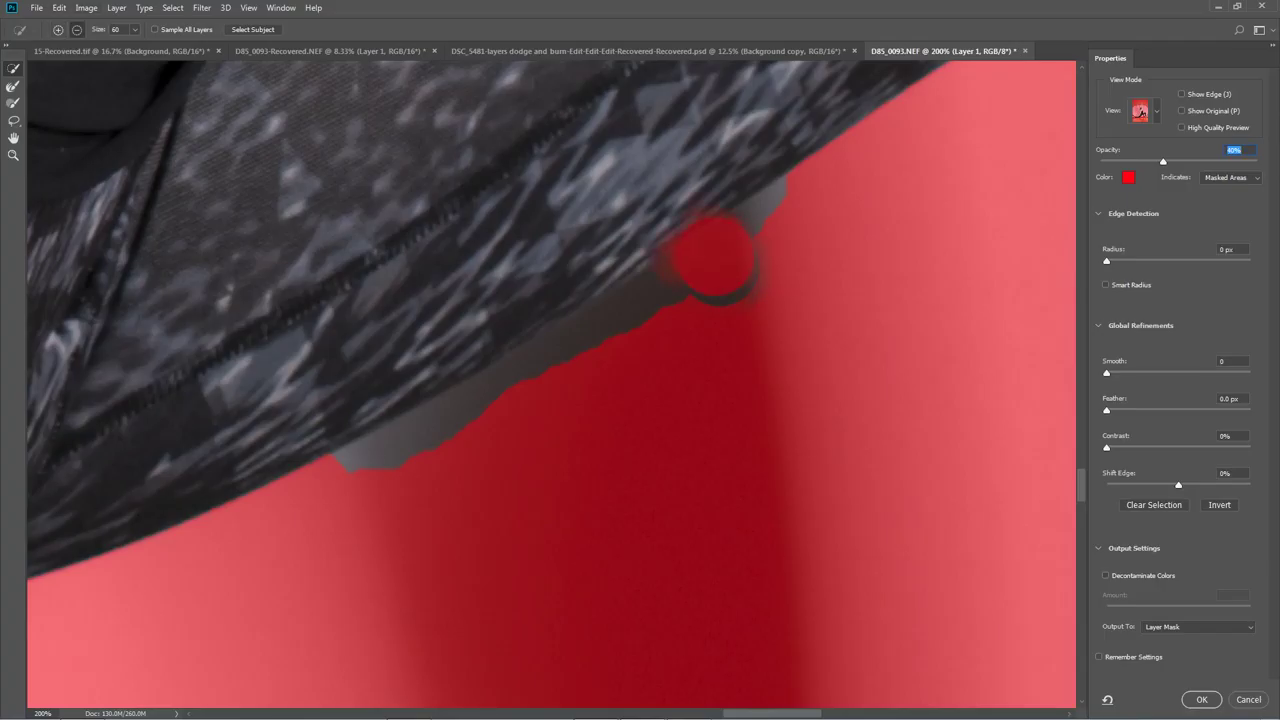
key(ctrl+z)
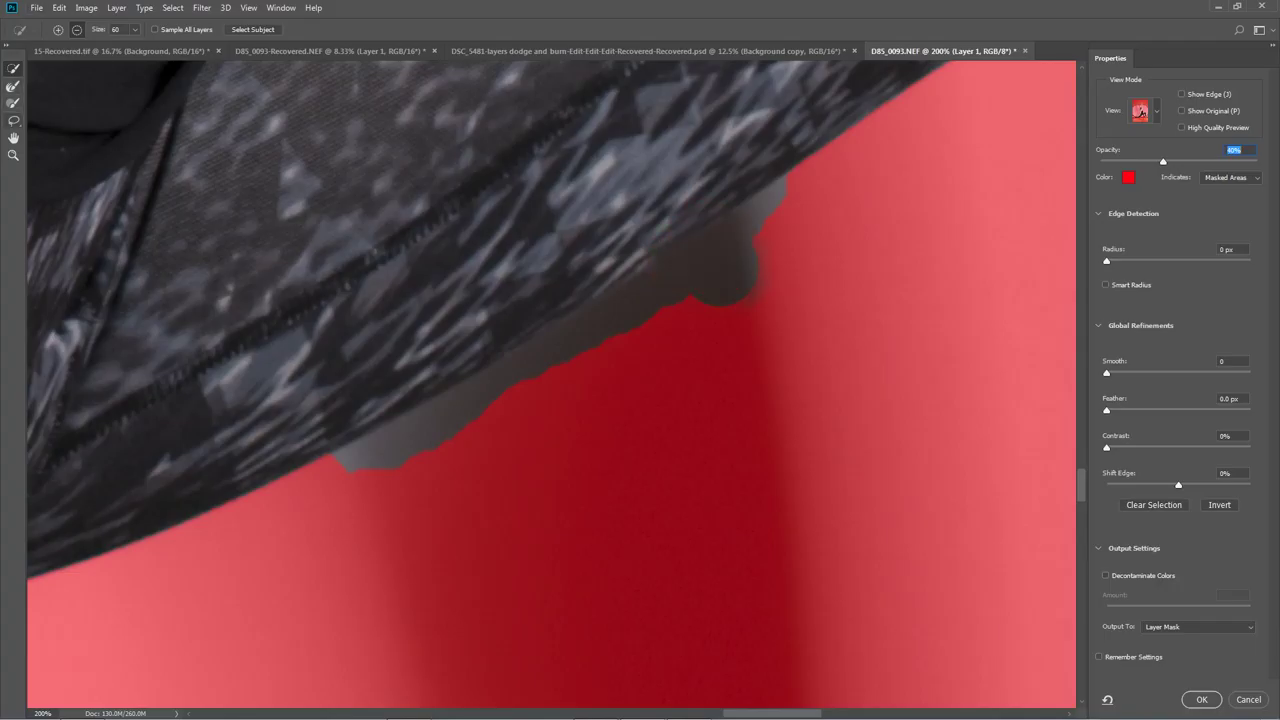
Step: Paint the upper end of the background patch beneath the front thigh out of the selection with the Brush tool at size 100
click(13, 103)
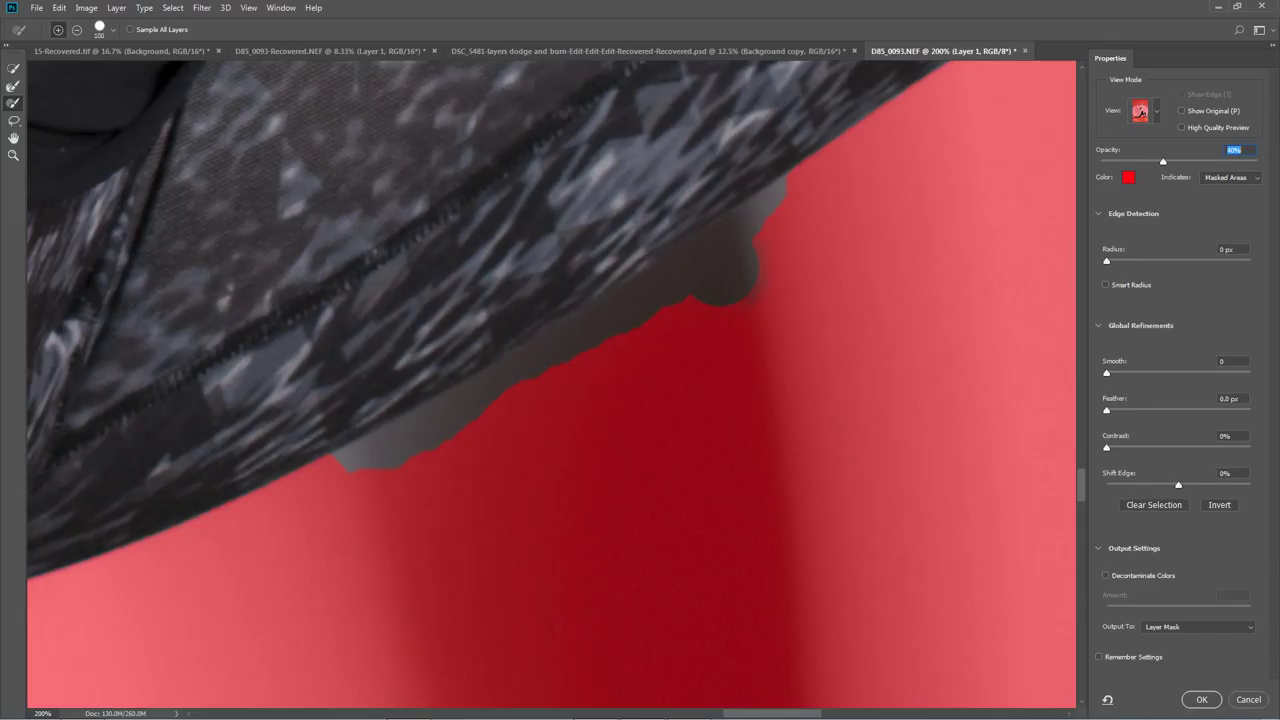
click(822, 228)
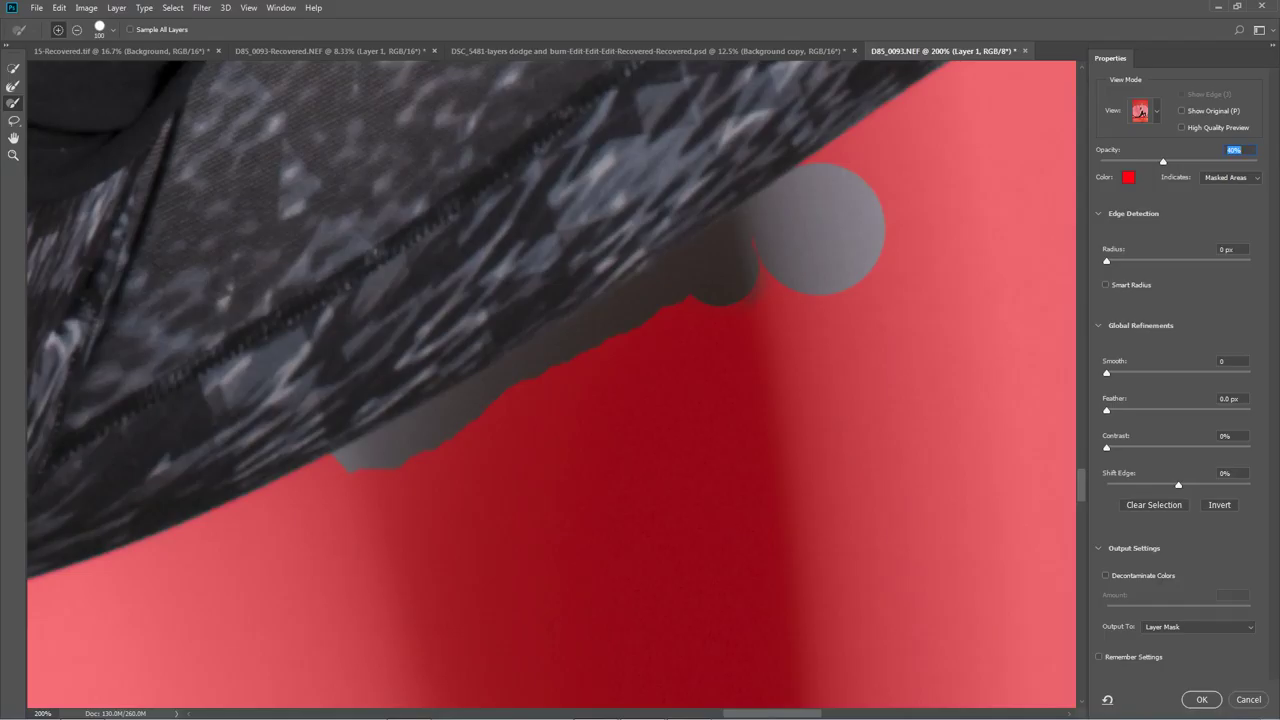
key(ctrl+z)
key(alt)
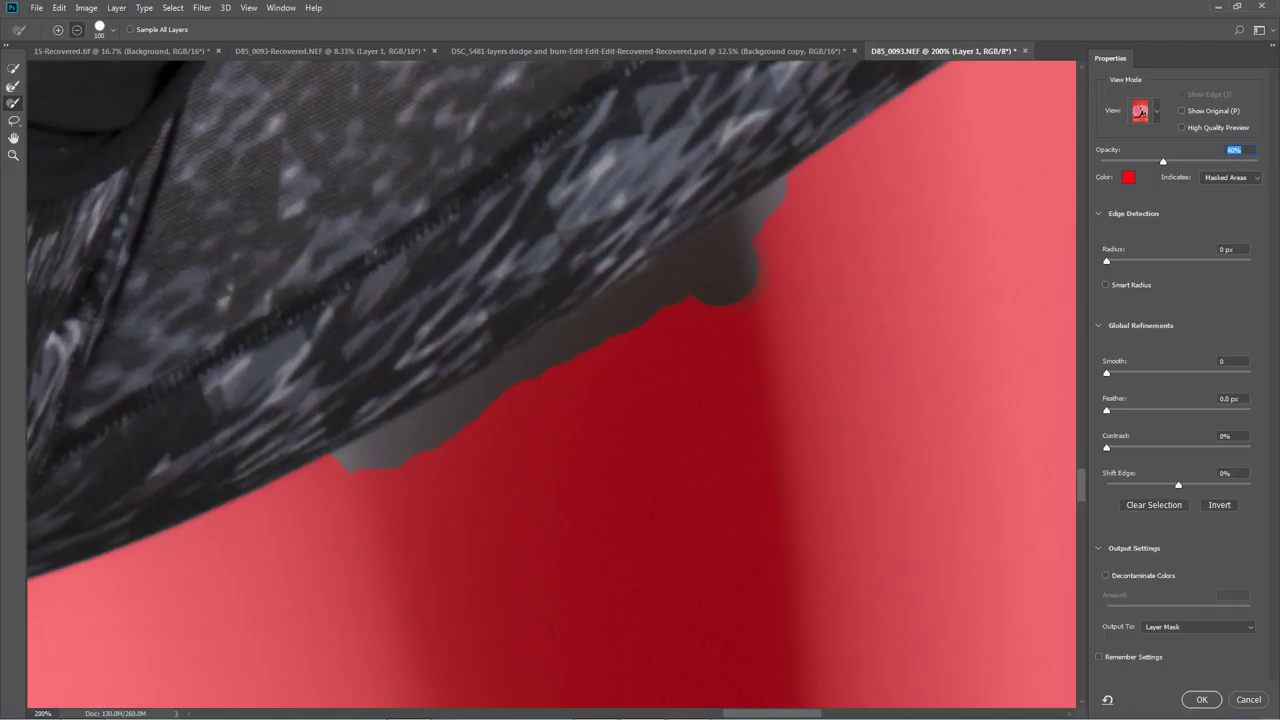
drag(795, 246, 573, 389)
key(alt)
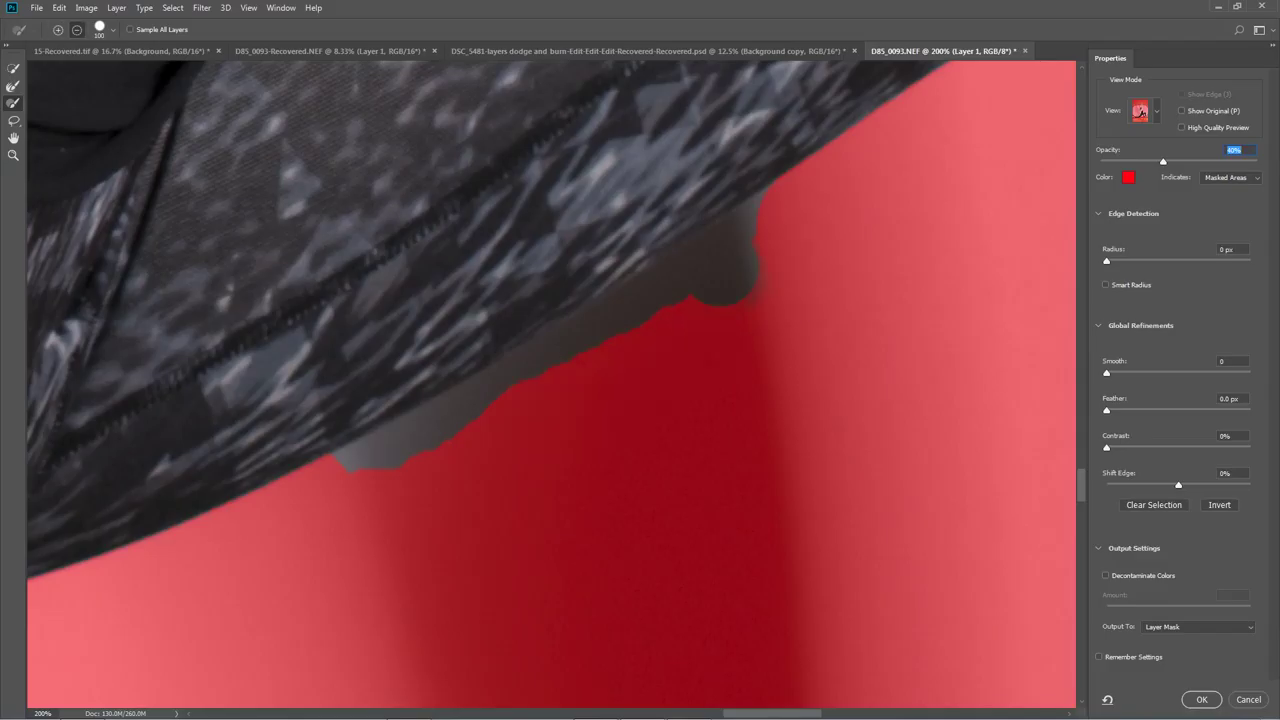
click(58, 30)
click(809, 240)
alt+click(795, 238)
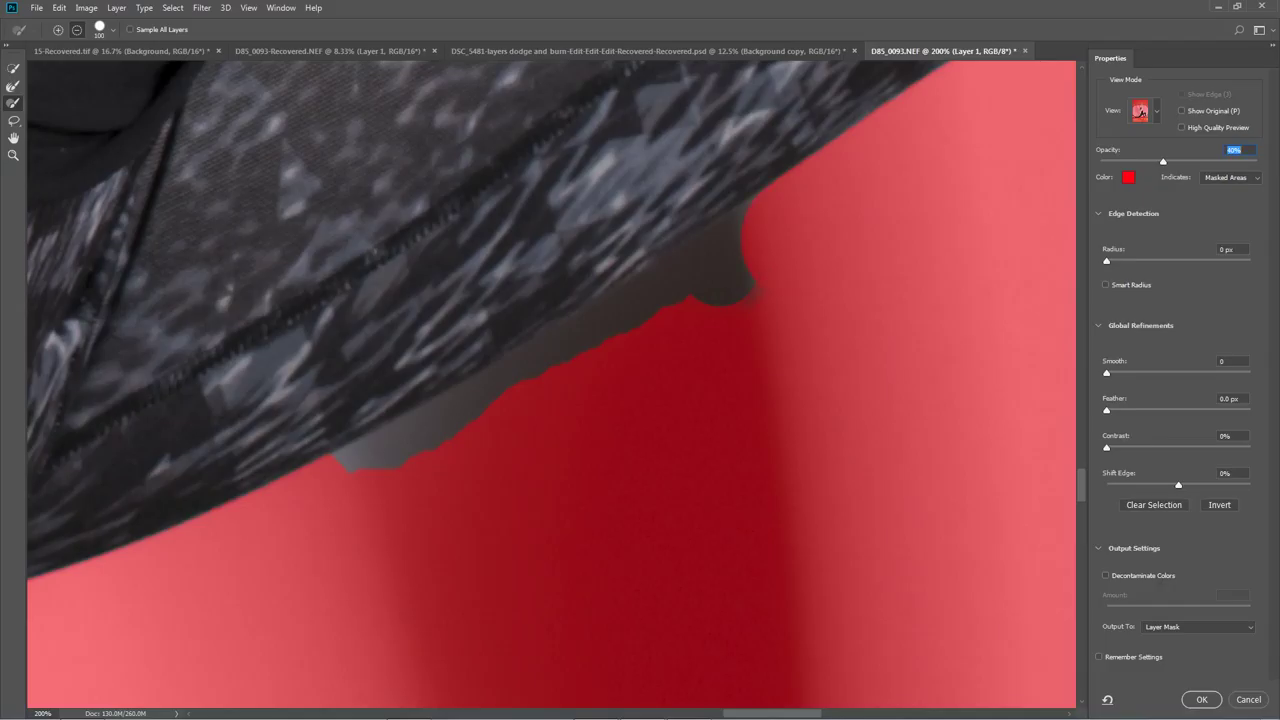
Step: Trim the middle of the background patch along the front thigh's underside in subtract mode at brush size 100
drag(783, 256, 556, 404)
scroll(556, 404, left, 2)
scroll(556, 404, right, 2)
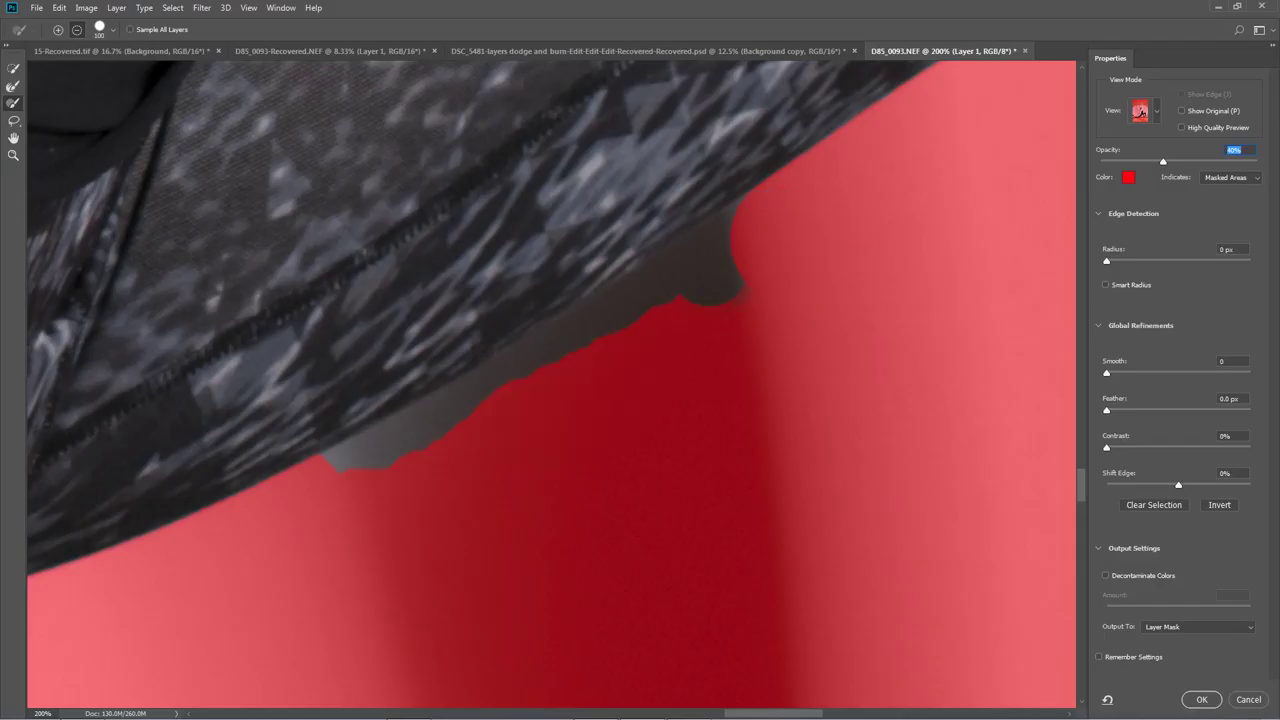
key(alt)
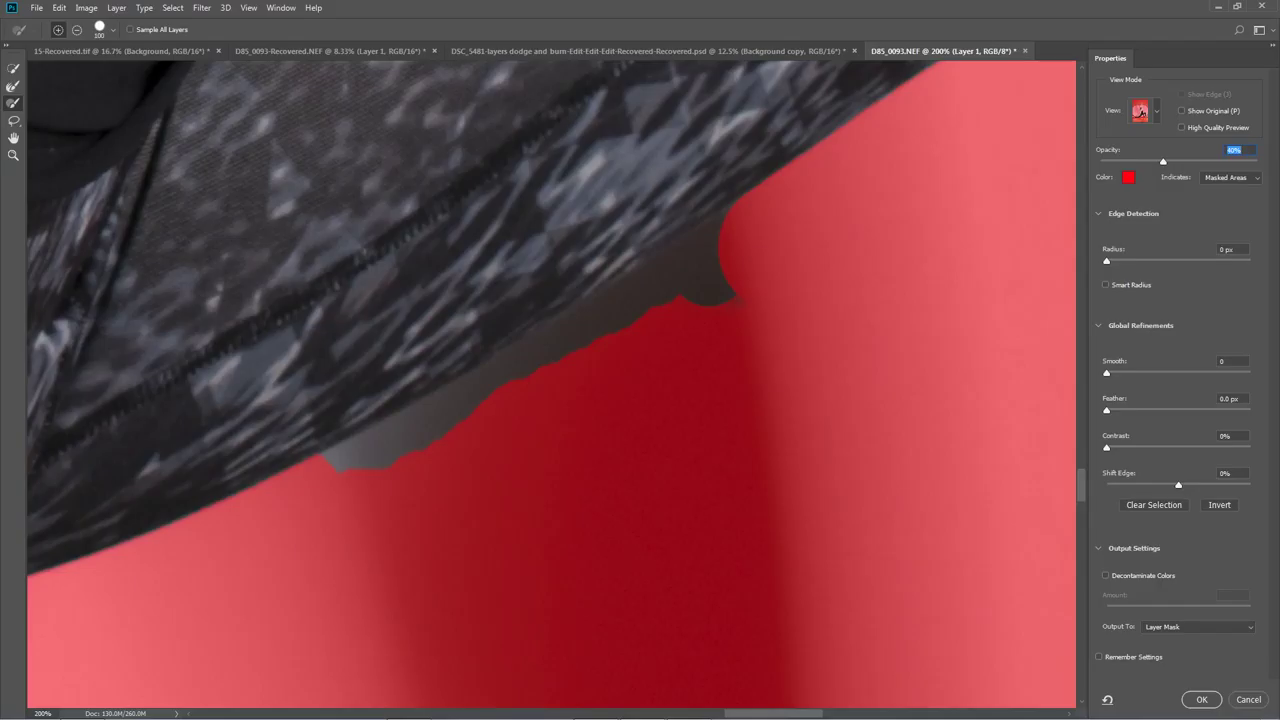
drag(765, 255, 495, 450)
drag(772, 250, 748, 263)
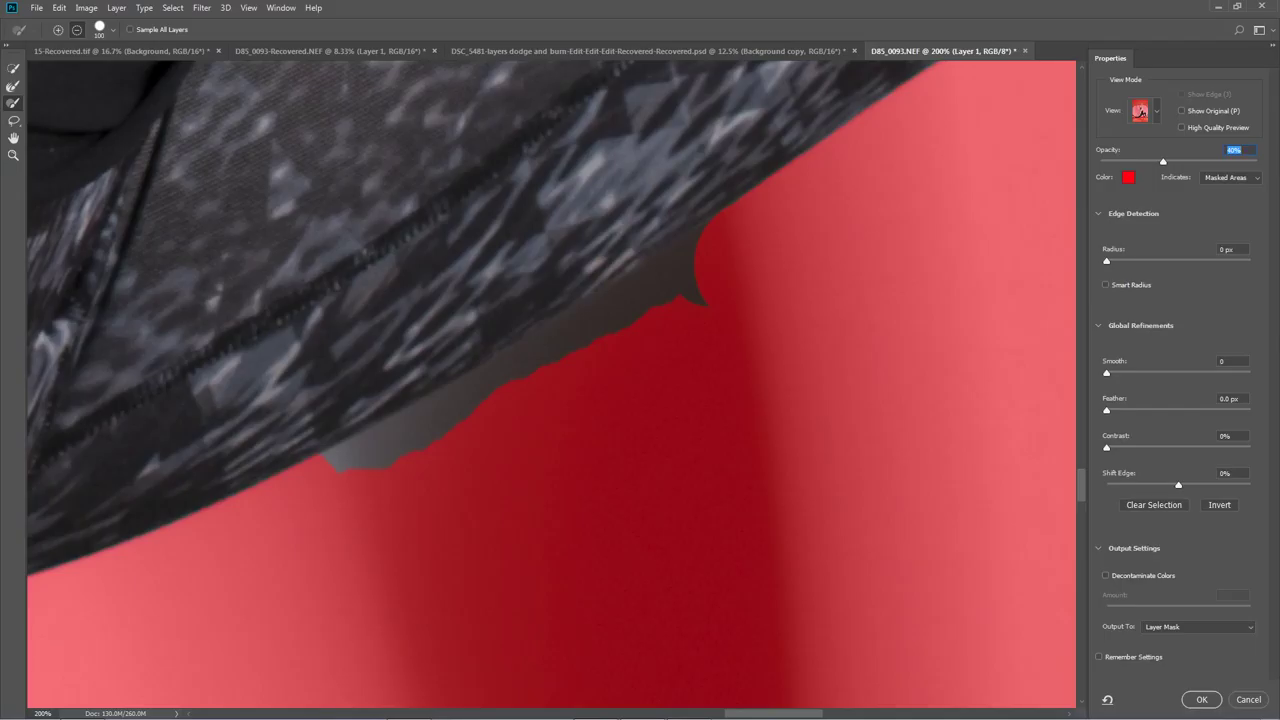
click(670, 328)
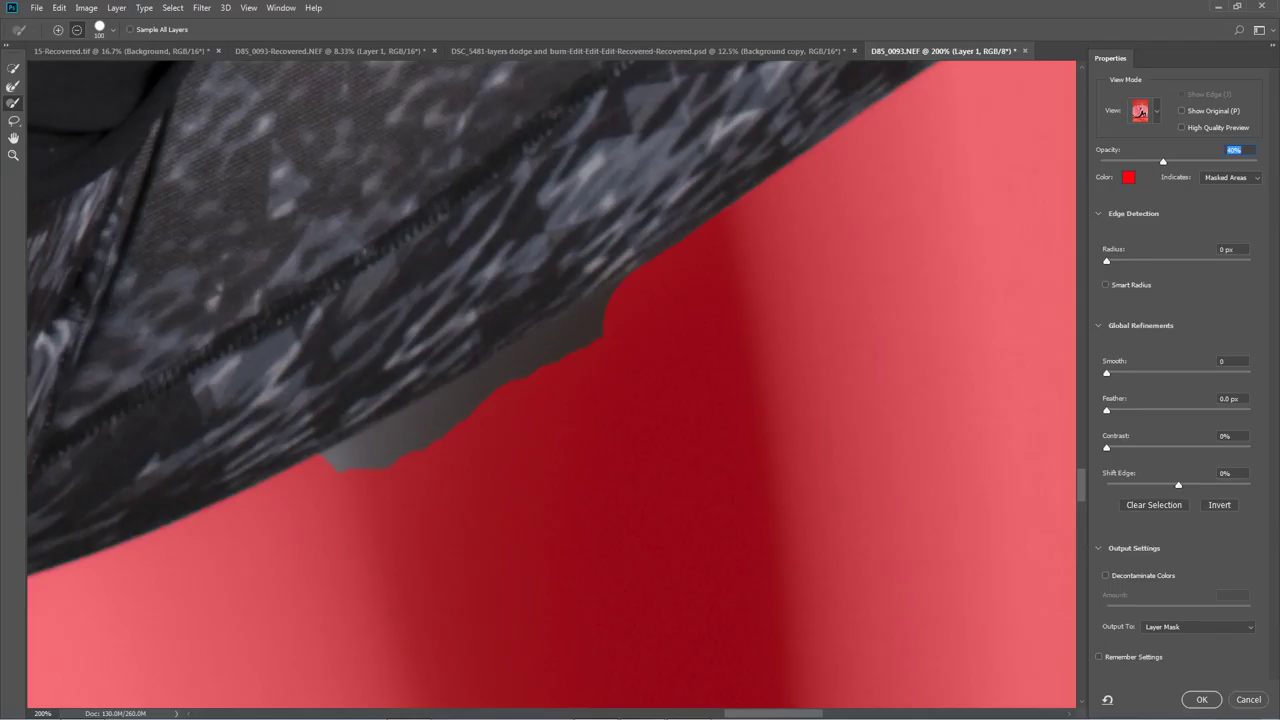
Step: Paint the remaining background patch beneath the front thigh out of the selection in subtract mode at brush size 175
drag(350, 460, 577, 350)
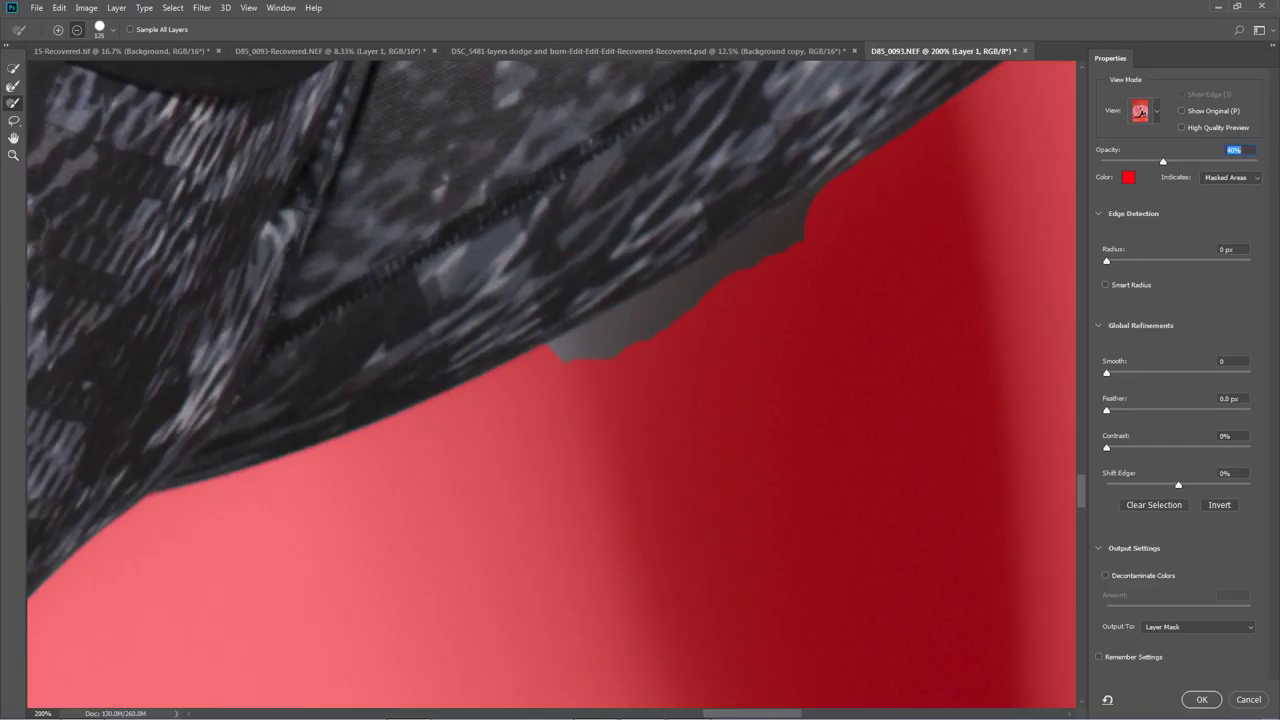
click(805, 318)
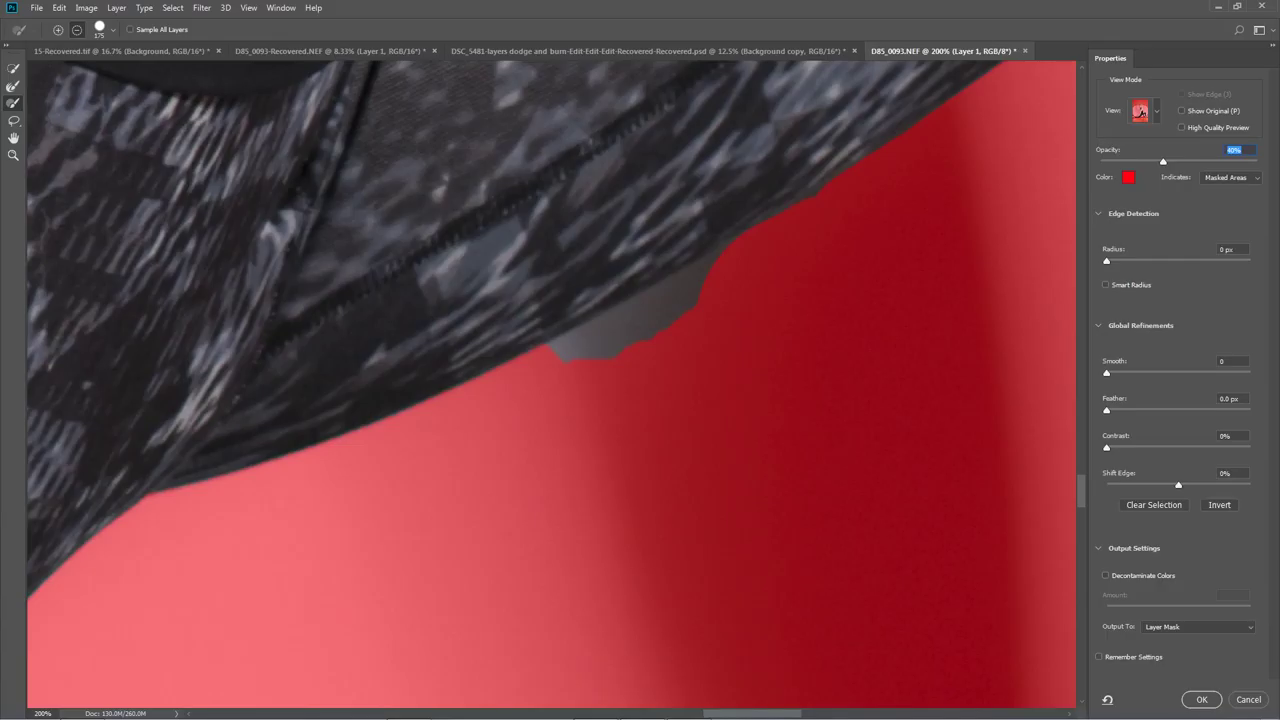
click(651, 417)
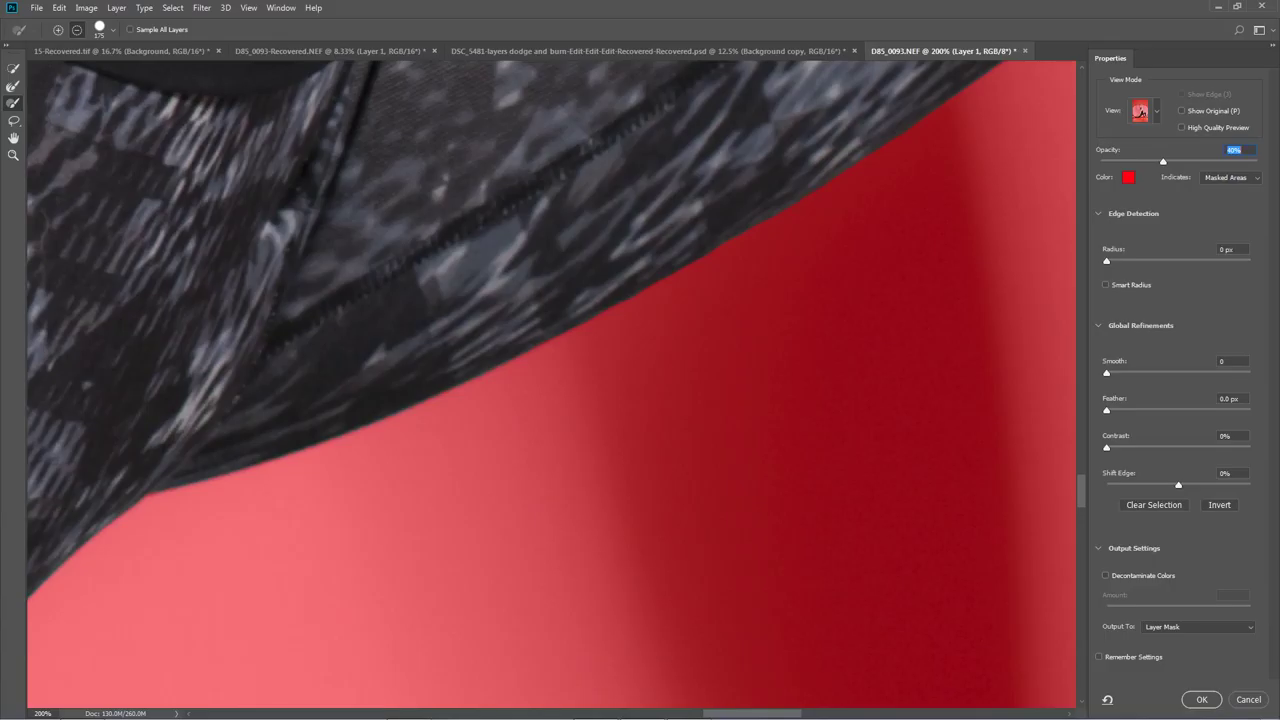
Step: Paint the dark backdrop edge, floor and mat behind the front heel out of the selection in subtract mode at brush size 200
scroll(840, 430, down, 5)
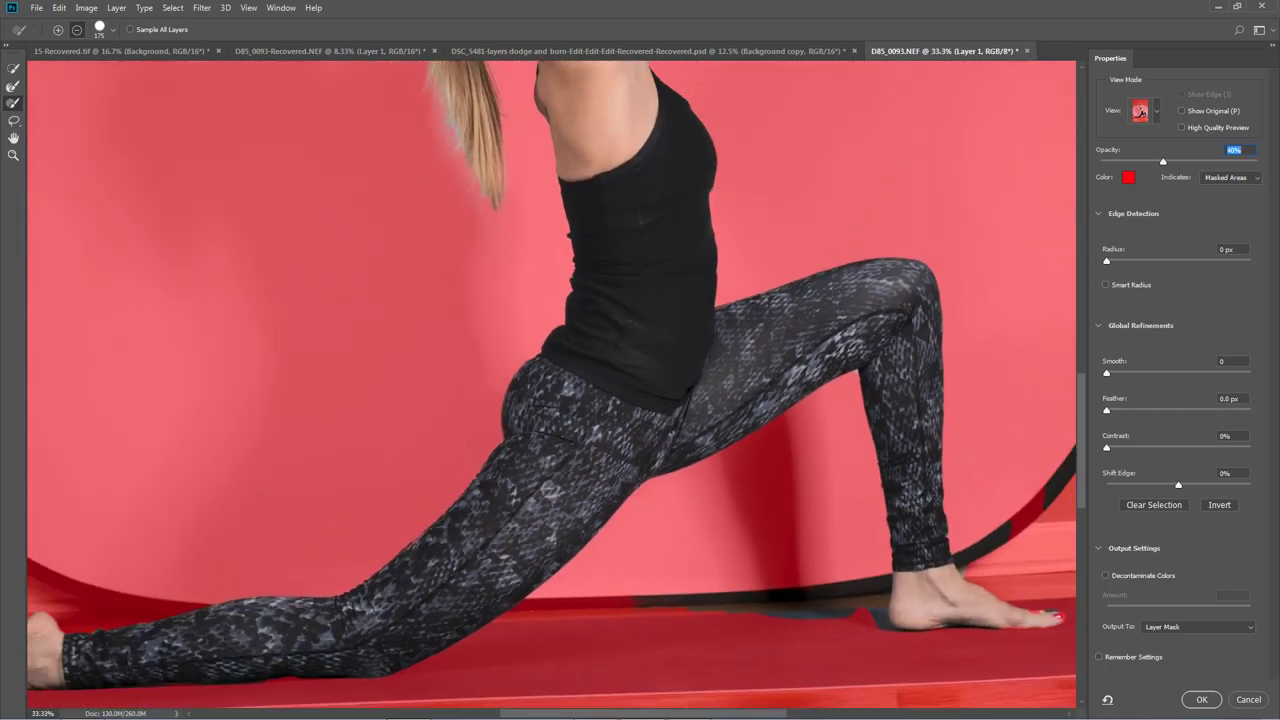
scroll(885, 593, up, 3)
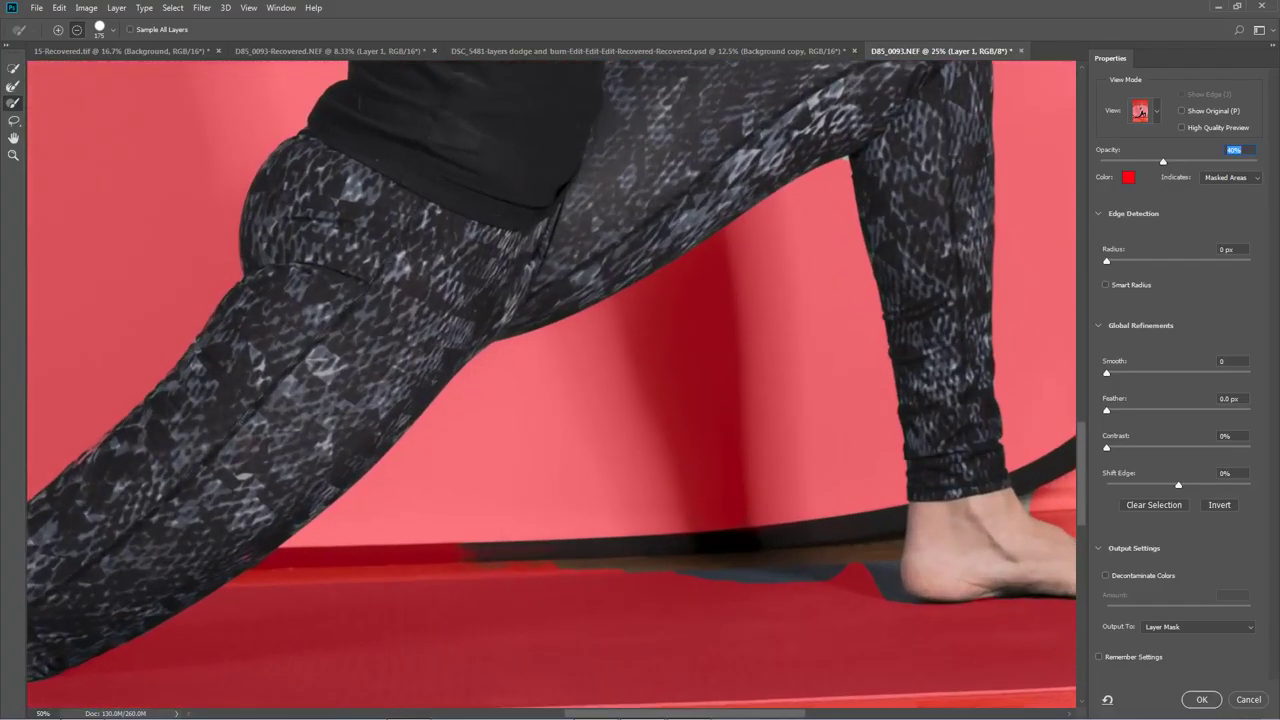
key(ctrl+plus)
key(ctrl+plus)
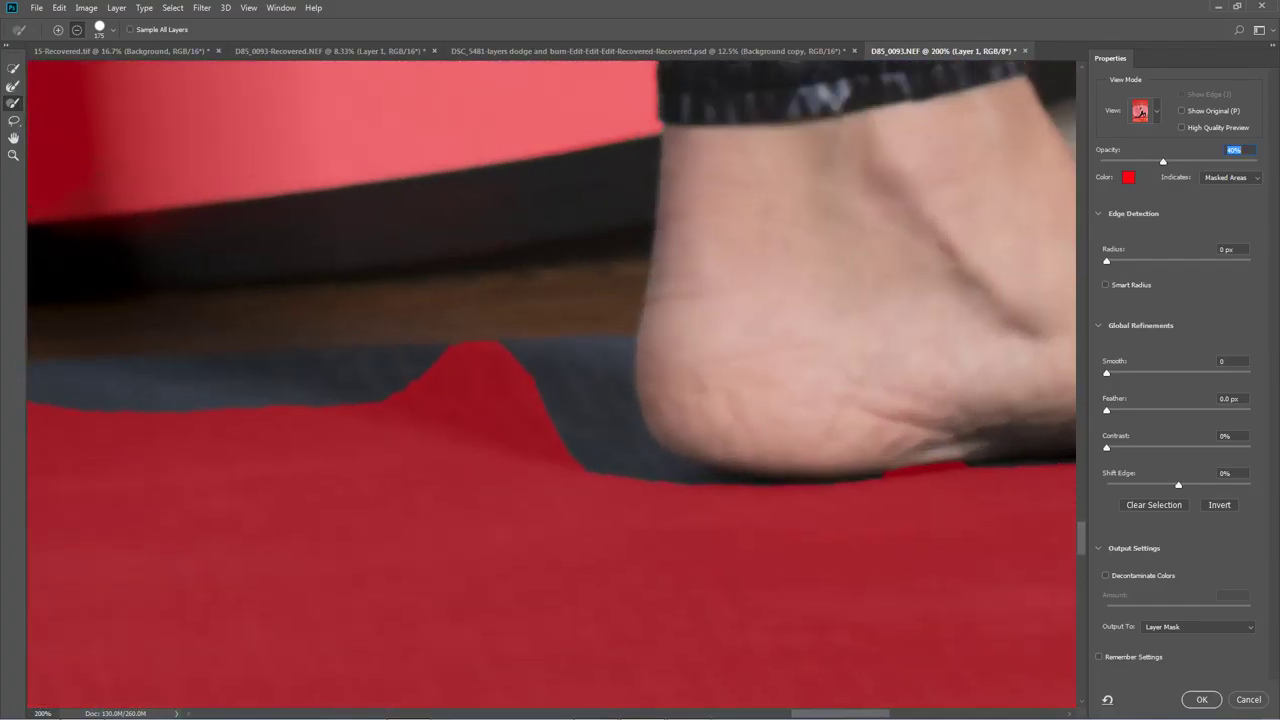
key(bracketright)
key(bracketright)
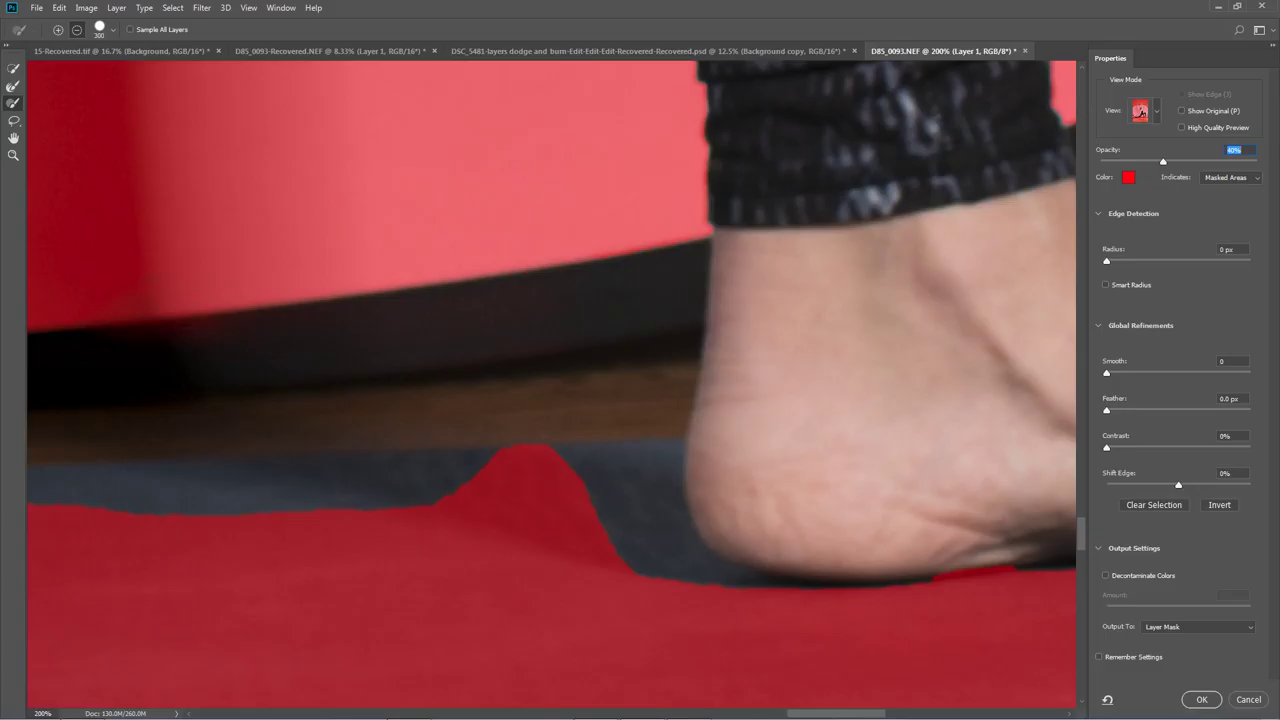
click(580, 249)
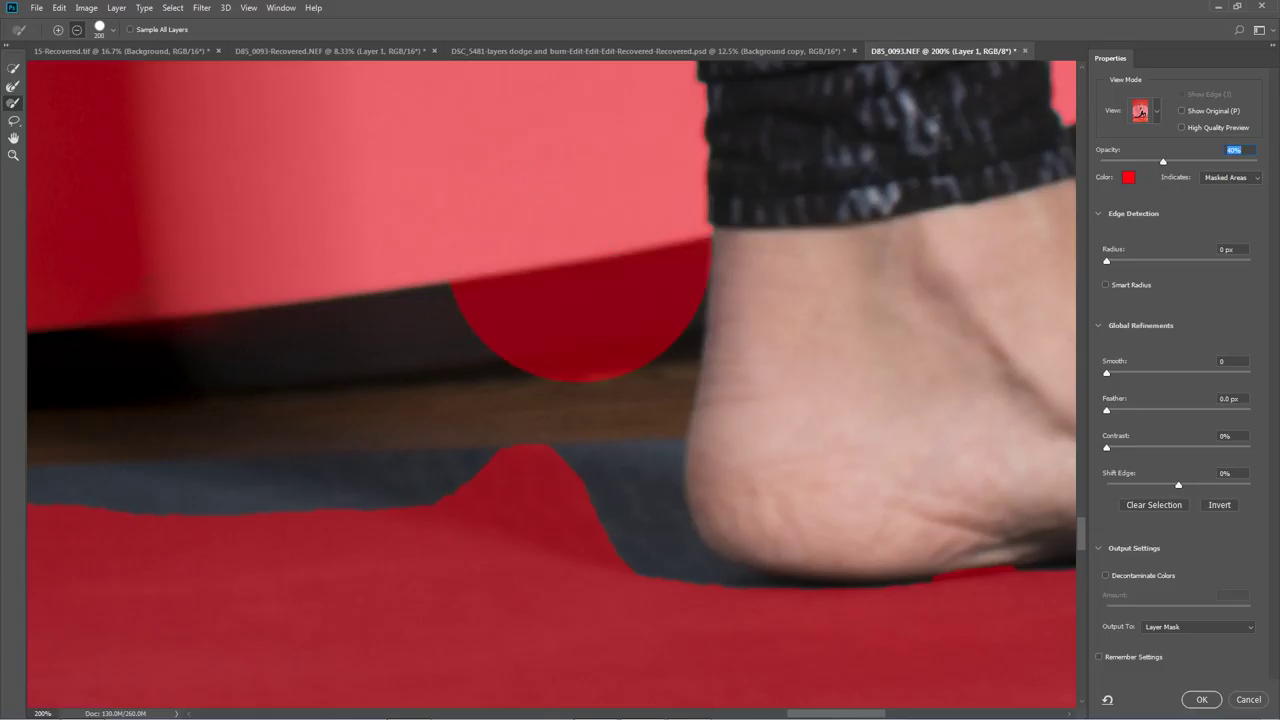
click(576, 278)
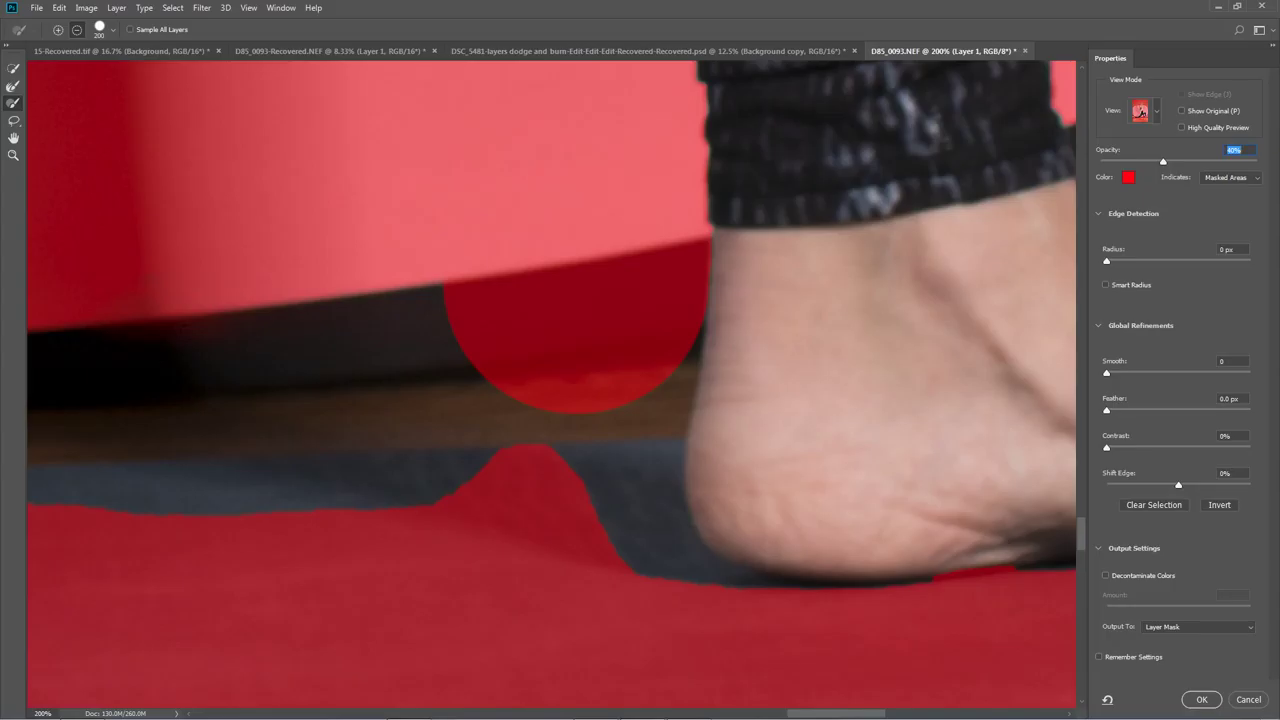
click(576, 313)
click(565, 350)
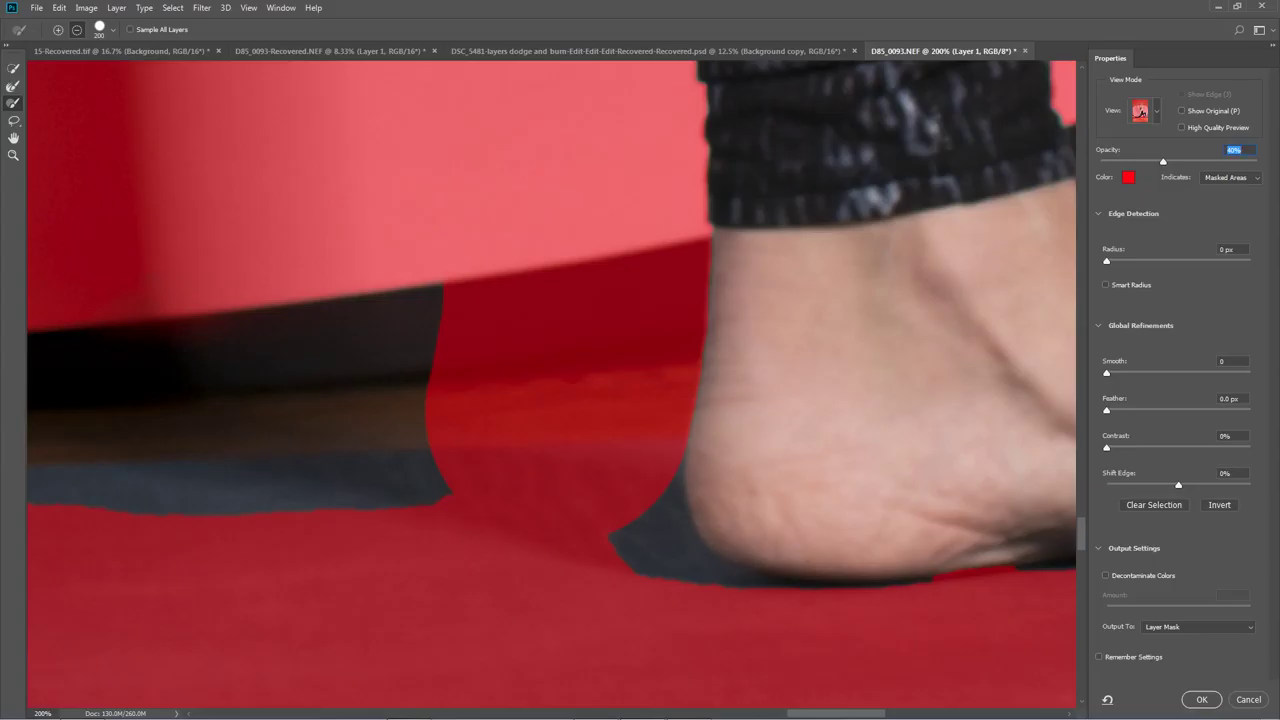
drag(600, 480, 446, 265)
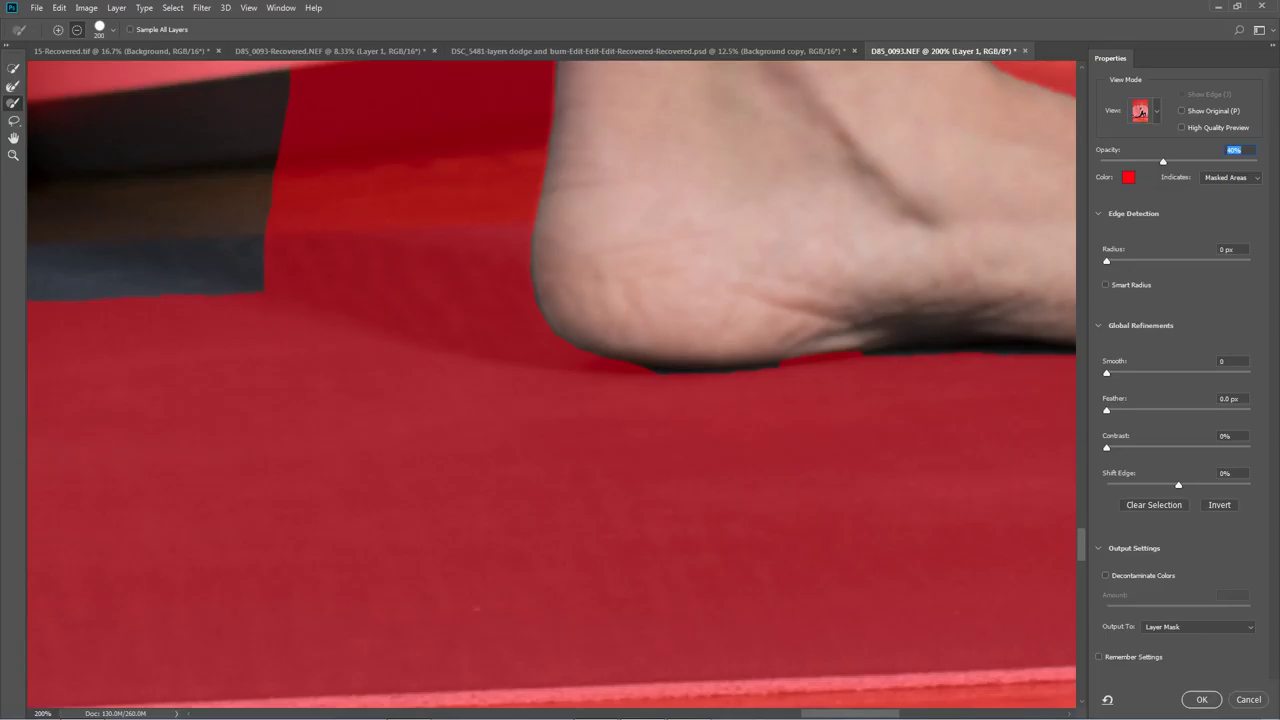
Step: Compare the front foot with the unmasked image and paint the missing strip beneath the heel back into the selection in add mode
drag(780, 375, 662, 365)
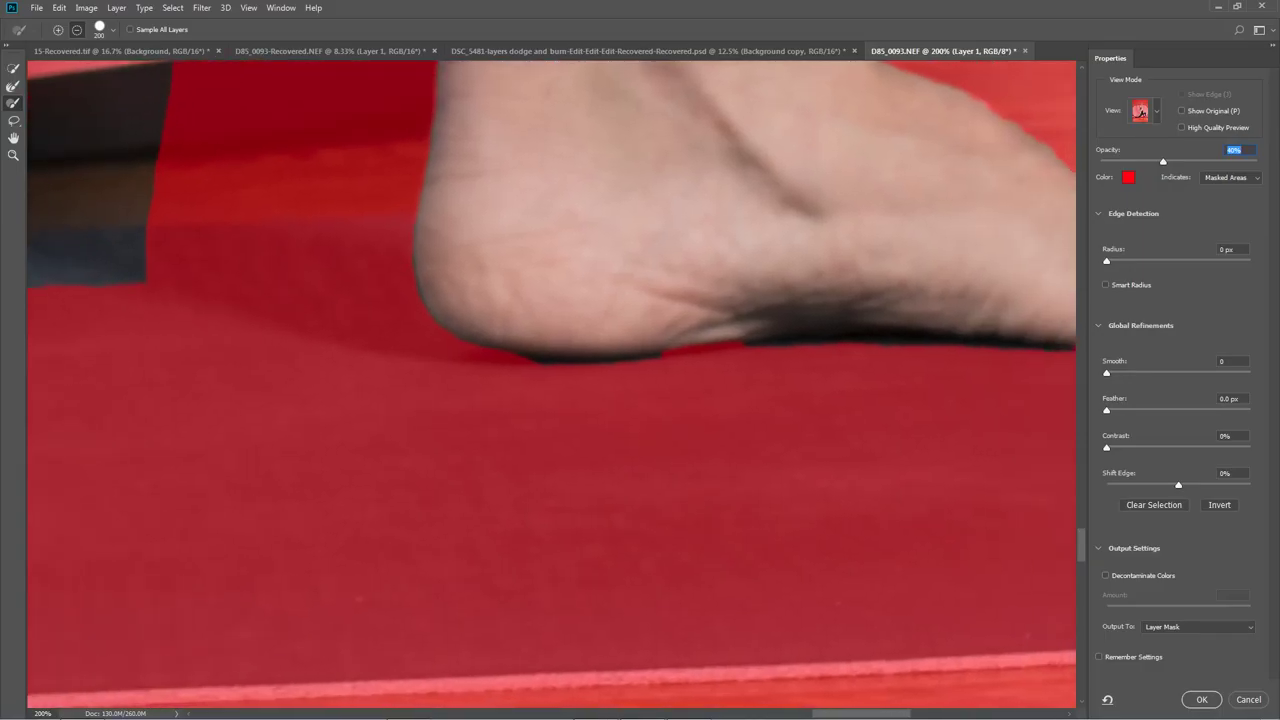
key(x)
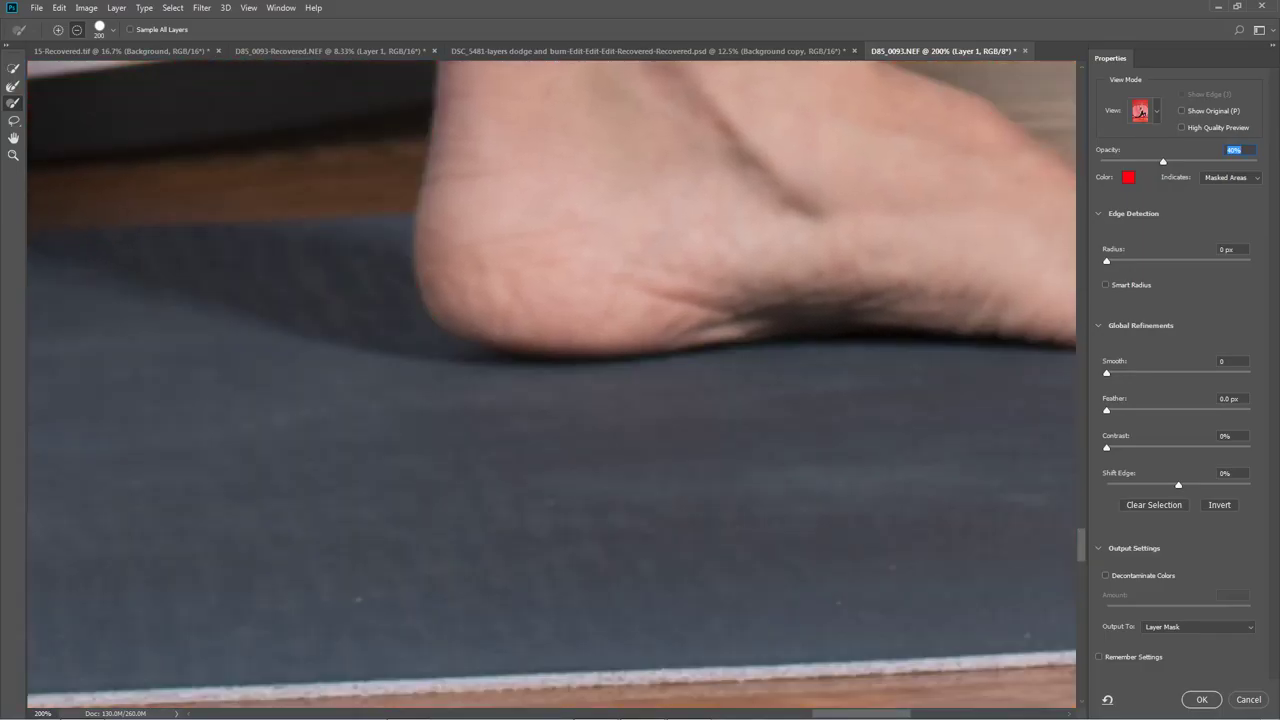
key(x)
click(58, 30)
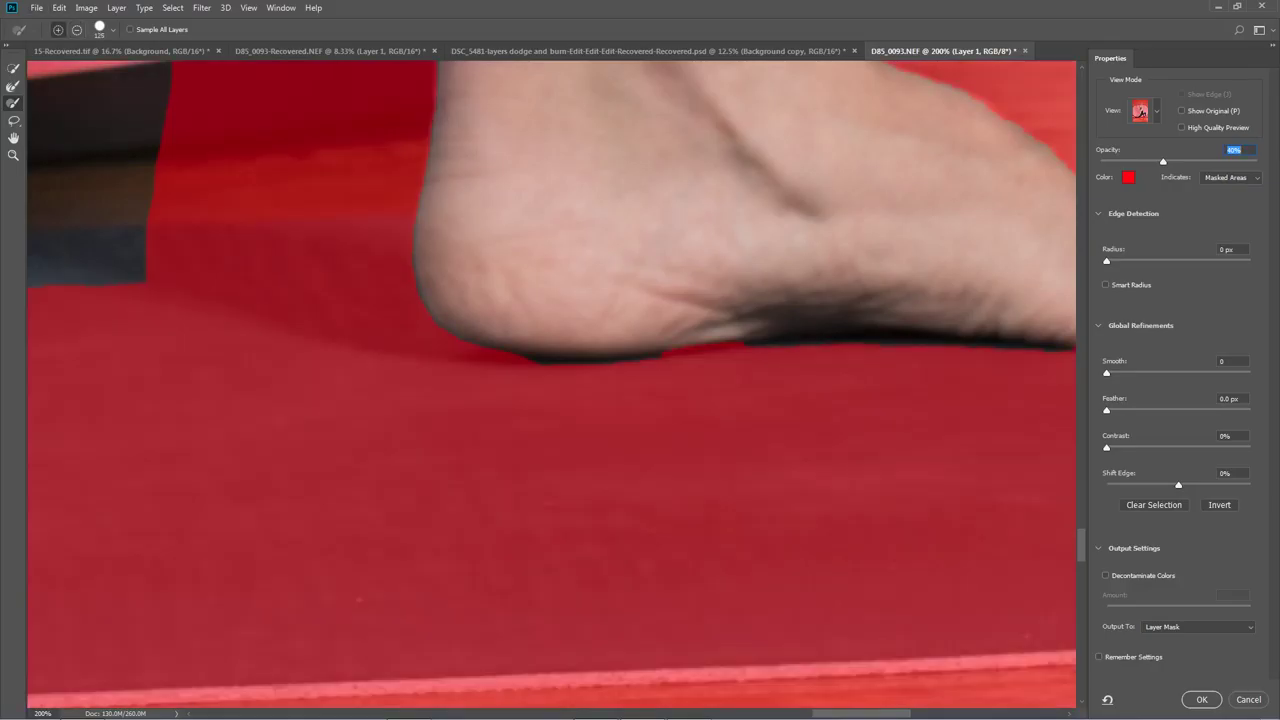
drag(744, 338, 674, 345)
Step: Fill the masked spot on the rear thigh's lower edge and trim the background beside it with the Brush tool at size 100
drag(861, 713, 659, 713)
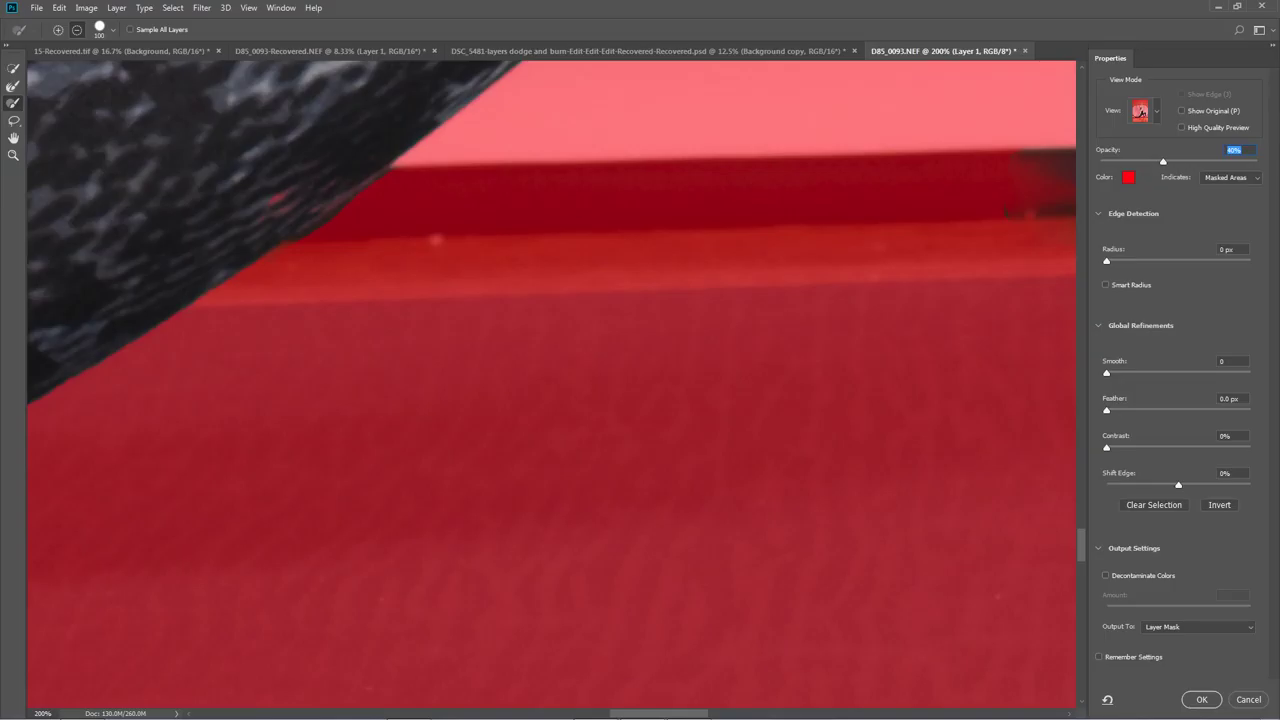
click(58, 30)
click(77, 30)
click(382, 252)
click(362, 256)
Step: Clear the stray brush dab from the mat beneath the front heel with the Brush tool at size 100
mouse_move(362, 716)
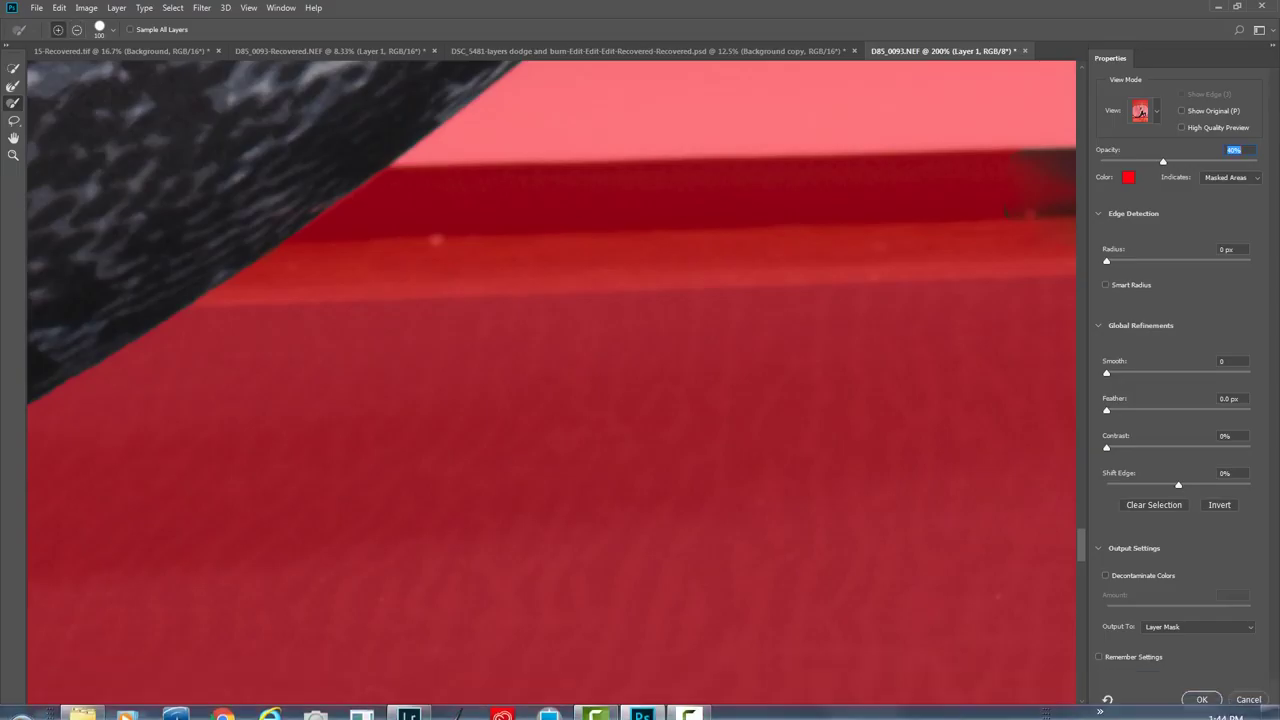
drag(659, 714, 802, 714)
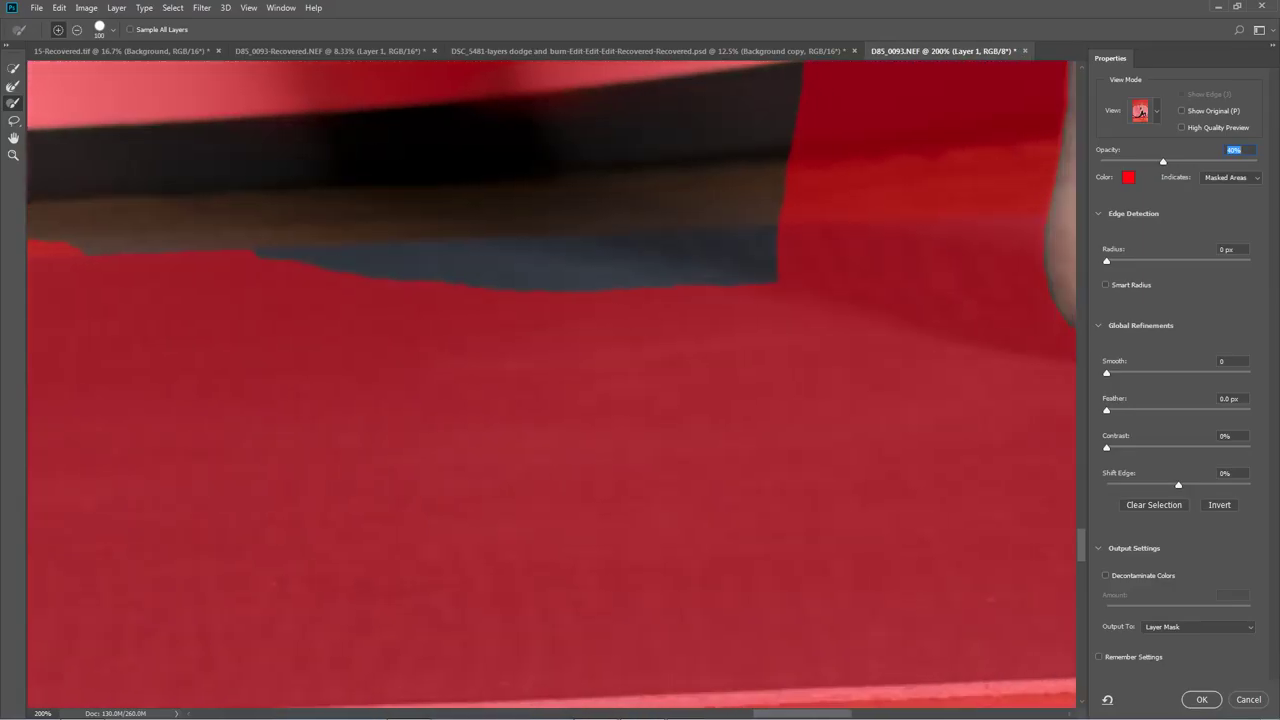
scroll(551, 384, right, 6)
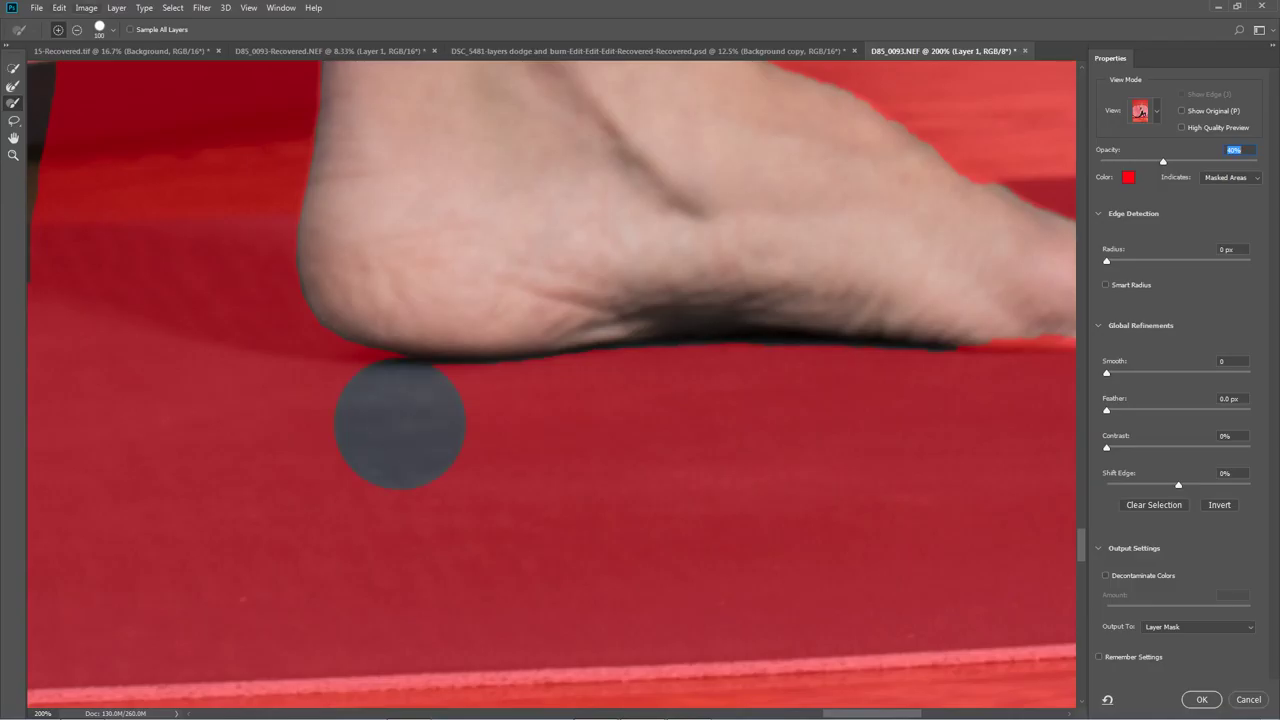
click(400, 425)
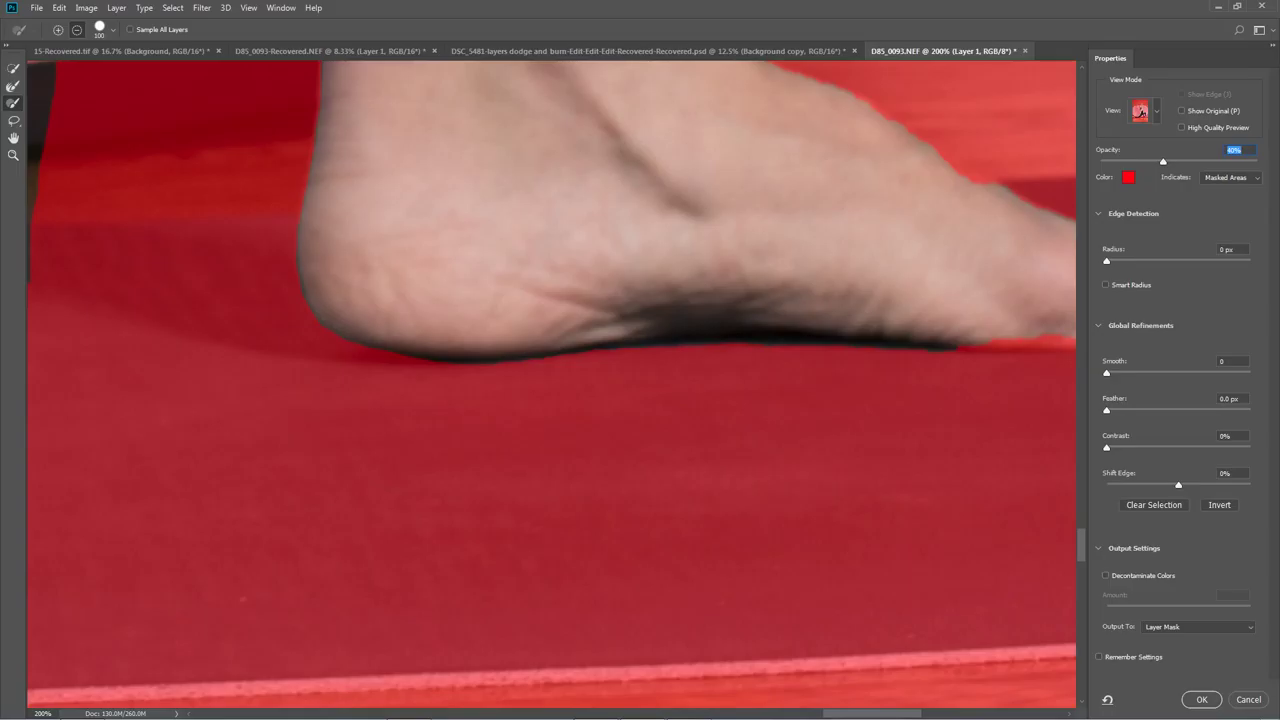
scroll(551, 385, right, 8)
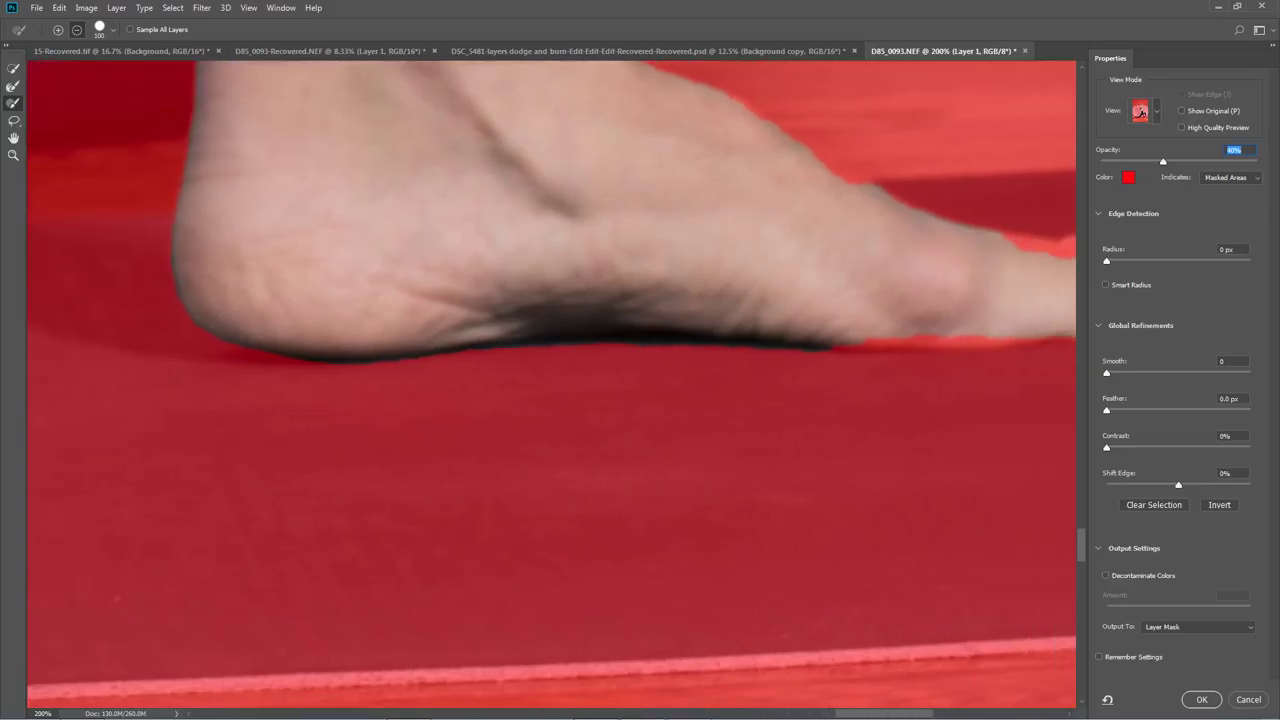
scroll(551, 385, right, 1)
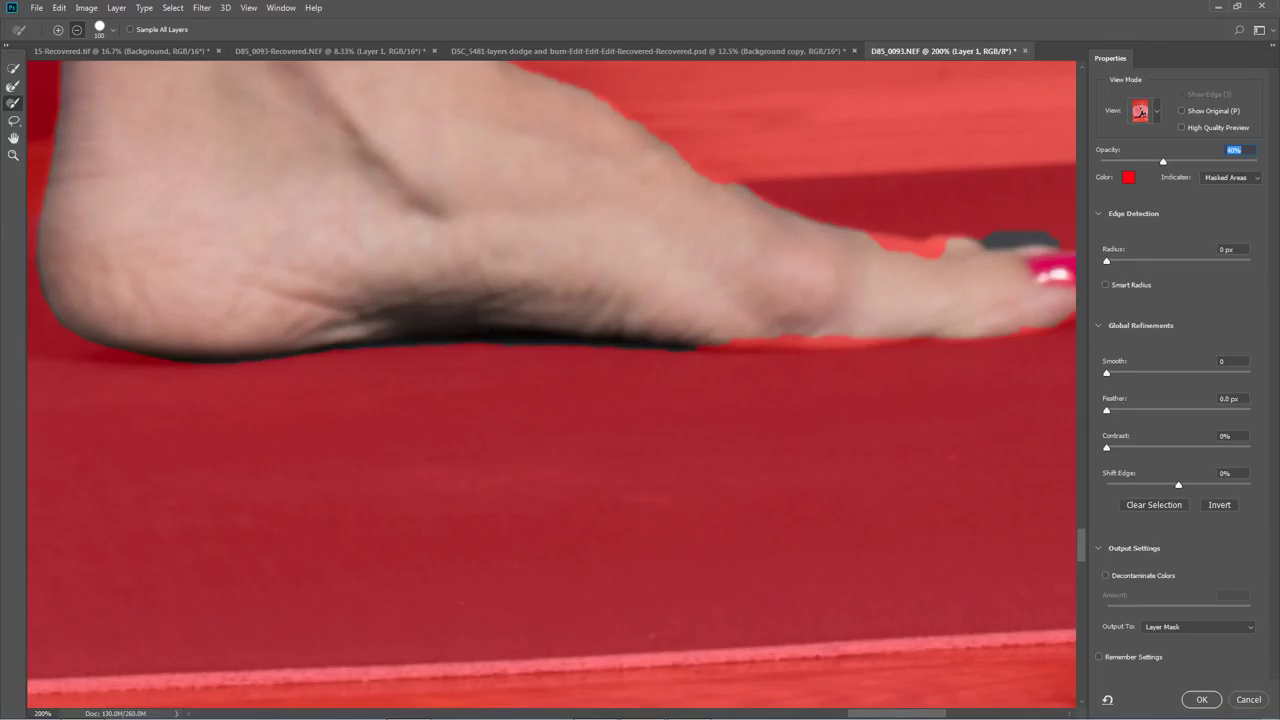
Step: Paint the masked upper edge of the front foot's instep back into the selection with the Brush tool in add mode
scroll(551, 384, up, 3)
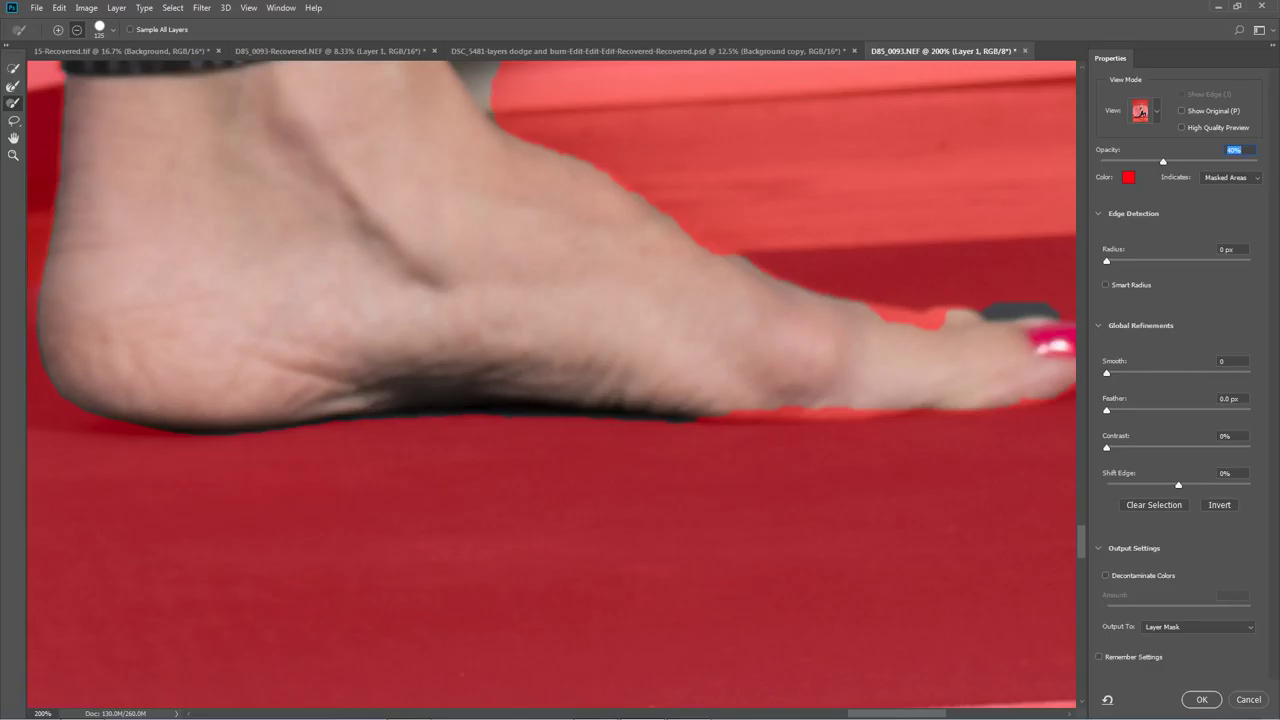
click(58, 30)
click(692, 278)
mouse_move(677, 262)
mouse_down()
mouse_move(657, 236)
mouse_move(606, 222)
mouse_up()
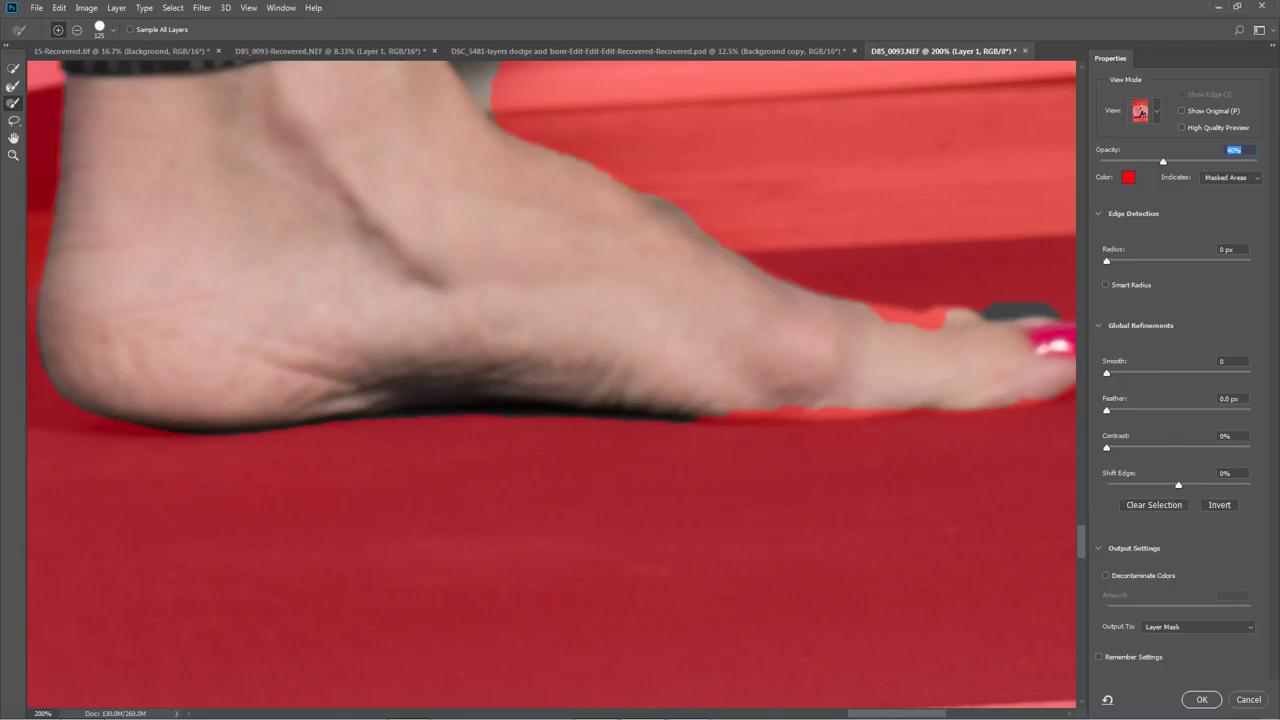
drag(507, 192, 674, 249)
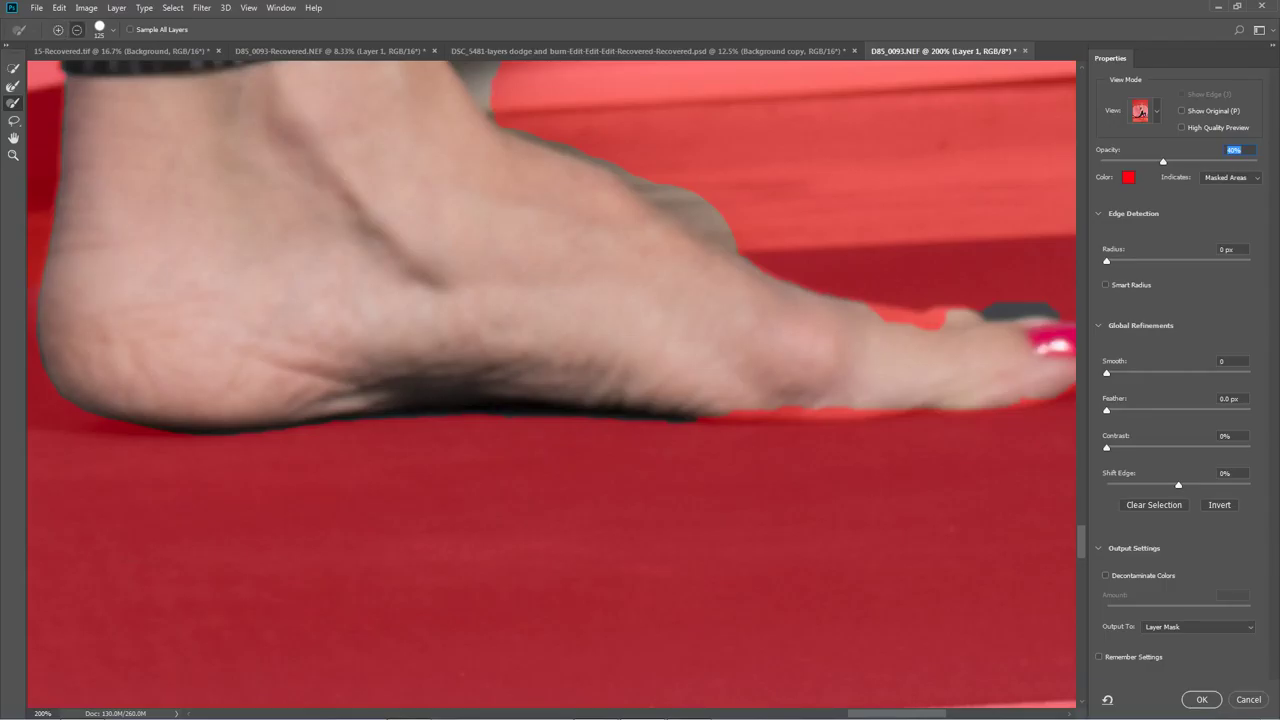
Step: Paint the excess background above the instep and the light patch beside the front ankle out of the selection in subtract mode
scroll(551, 384, left, 4)
drag(551, 384, 455, 546)
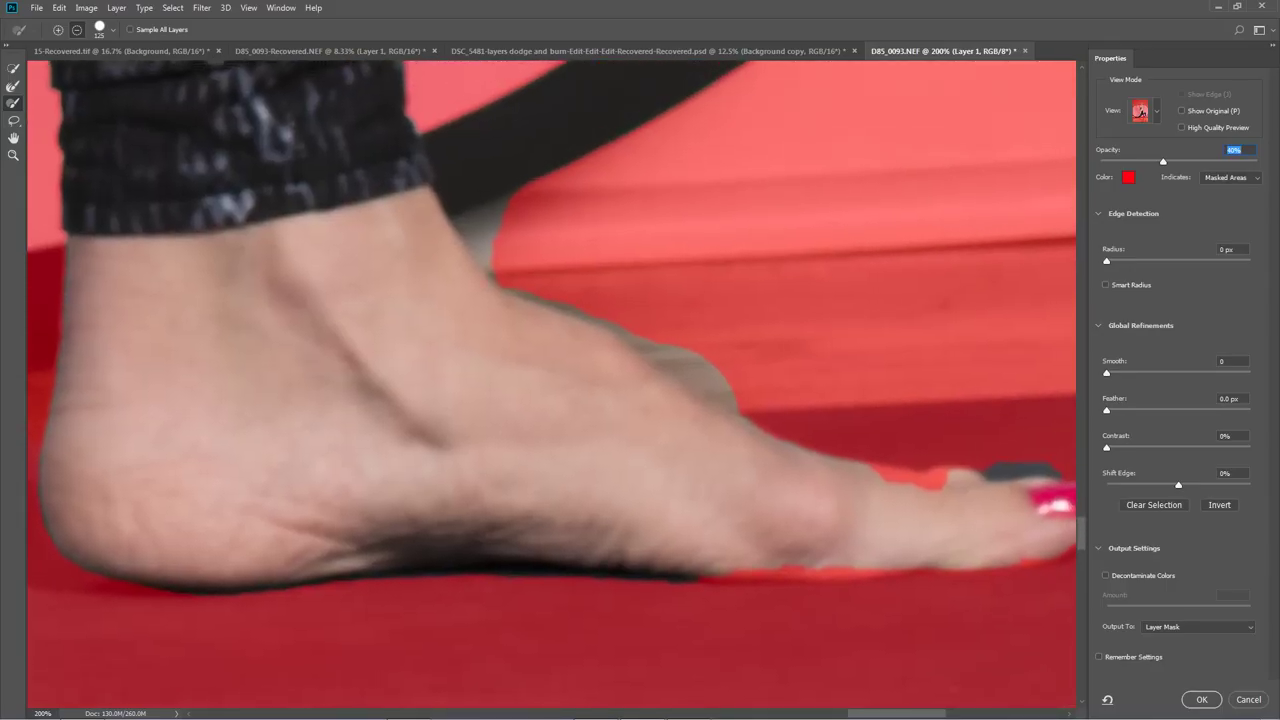
click(530, 200)
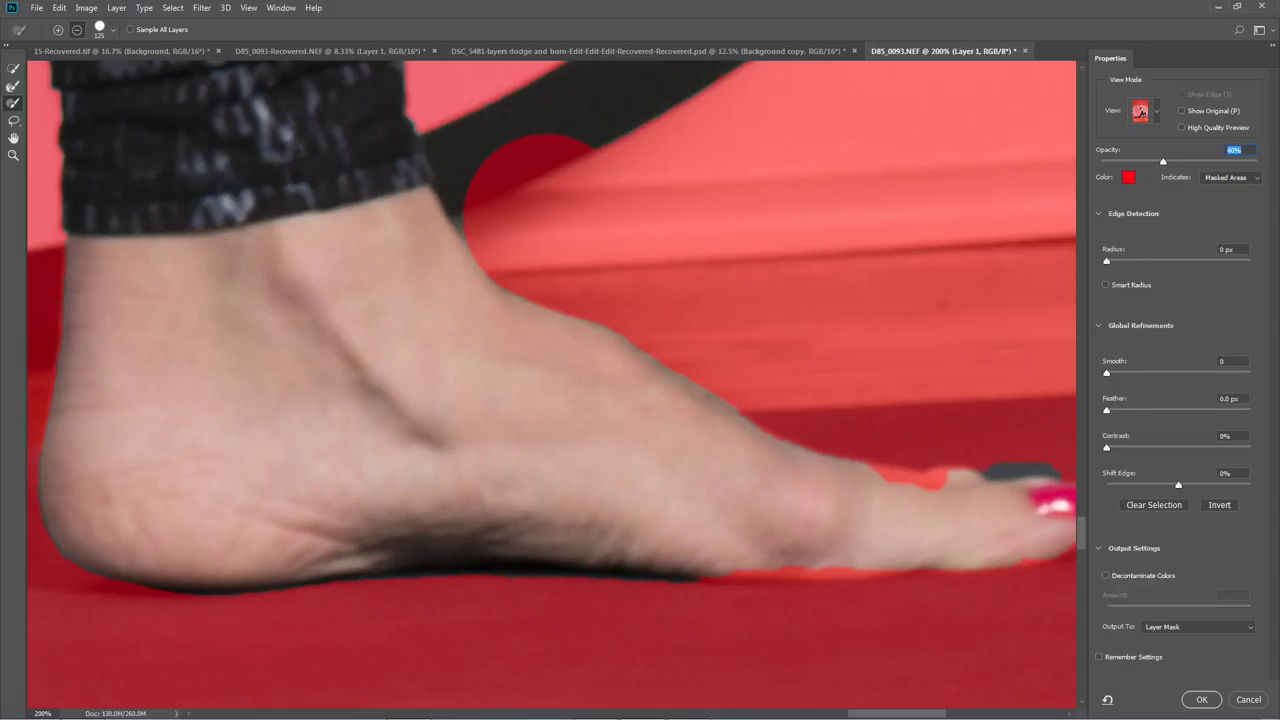
Step: Add the missing area on top of the front toes to the selection with the Quick Selection tool at size 60
key(bracketleft)
click(58, 30)
drag(852, 504, 873, 508)
scroll(551, 384, left, 1)
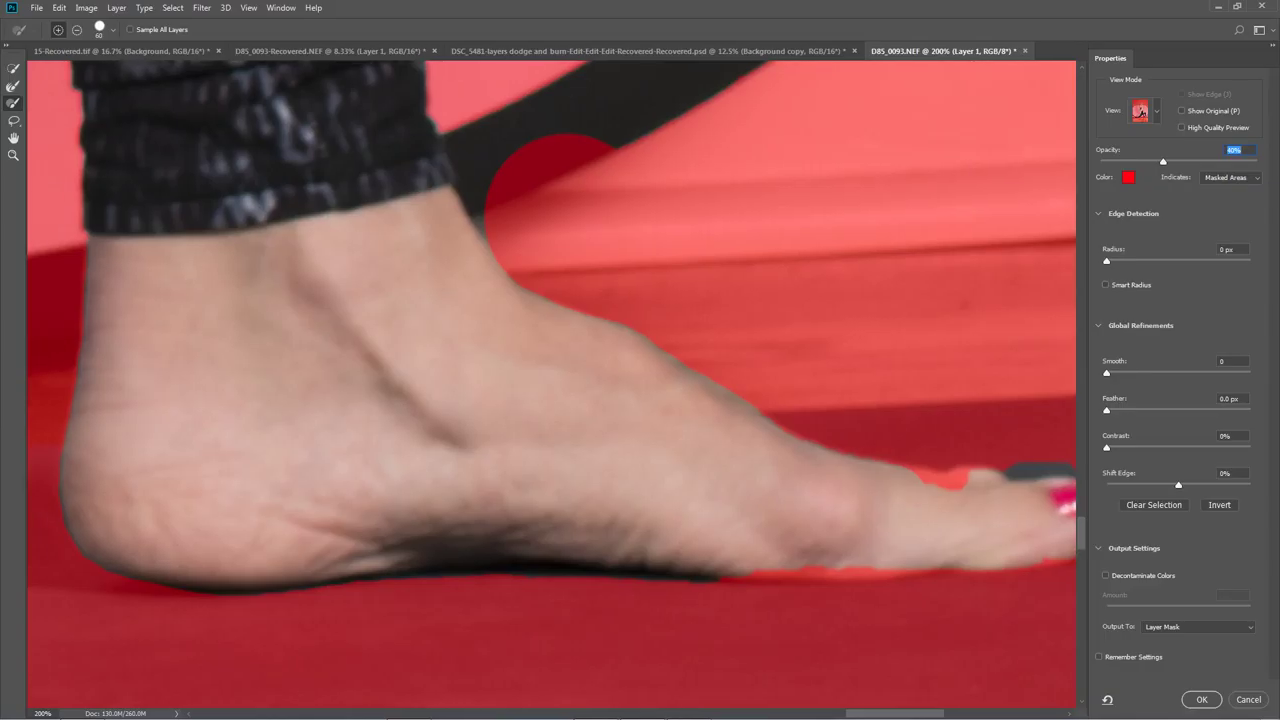
key(w)
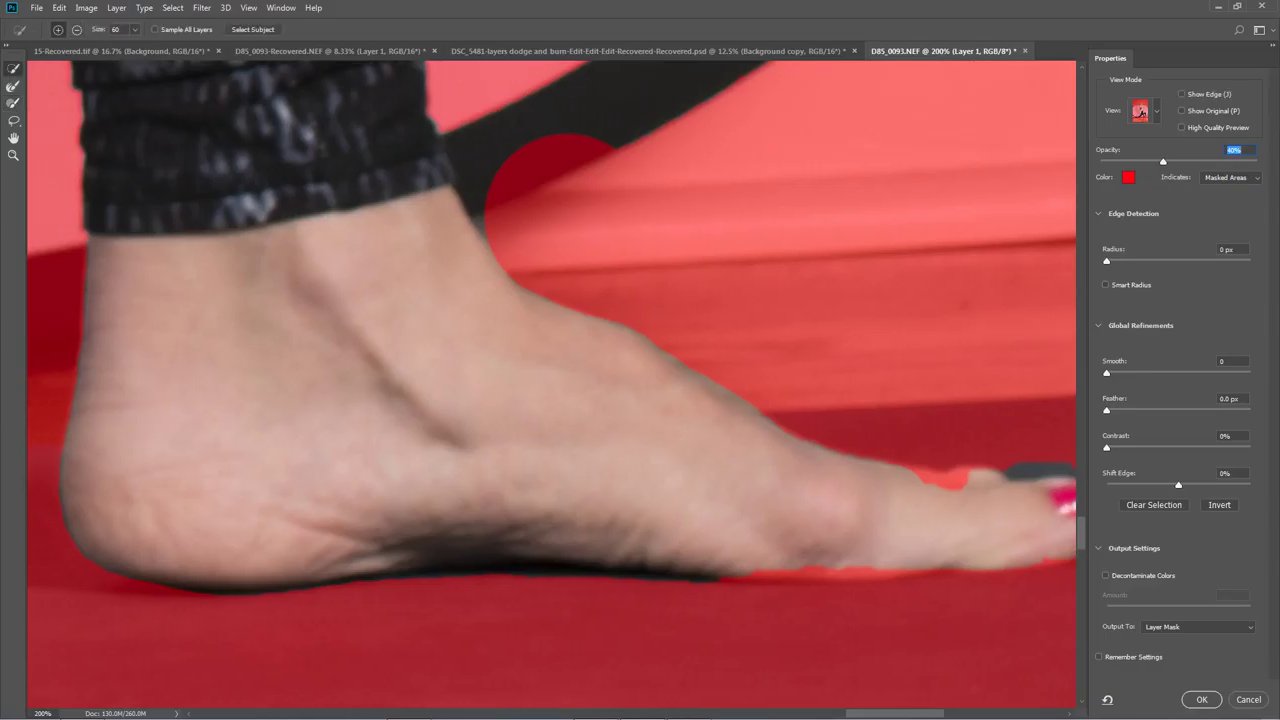
click(953, 484)
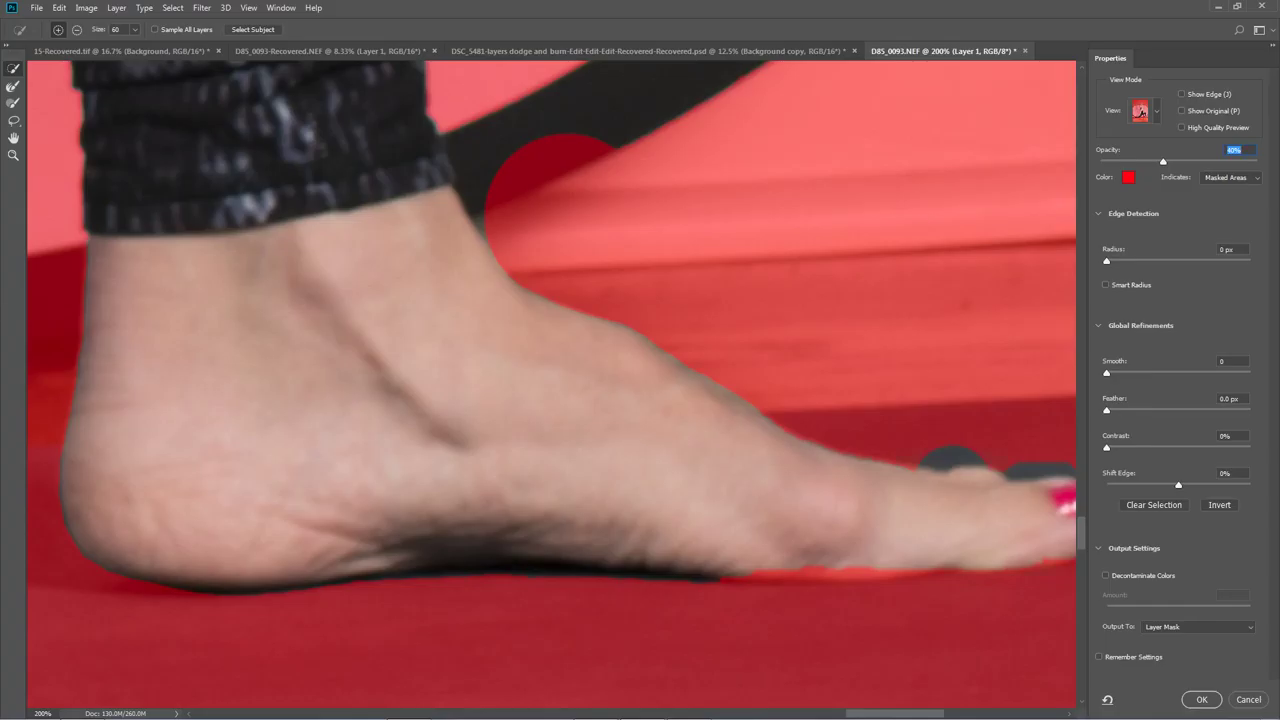
Step: Subtract the dark mat patches above the front toes with Quick Selection and add the missing strip beneath the ball of the foot
scroll(551, 389, left, 3)
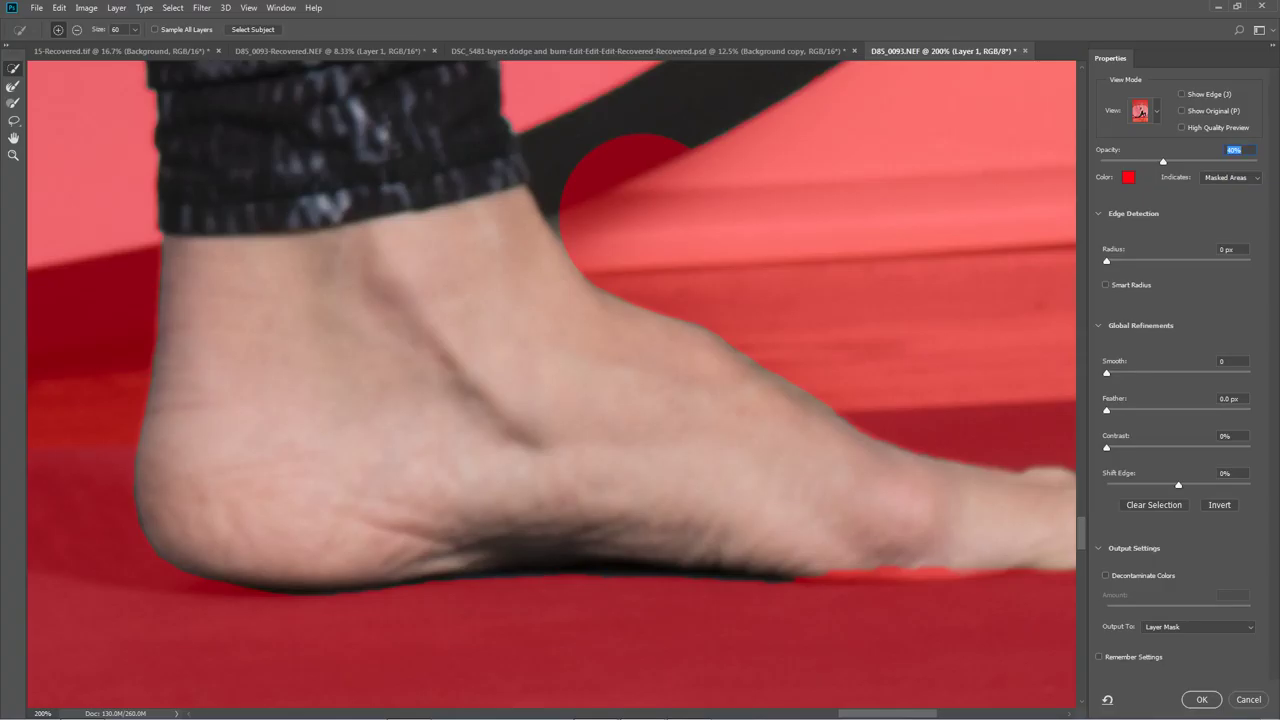
drag(888, 713, 918, 713)
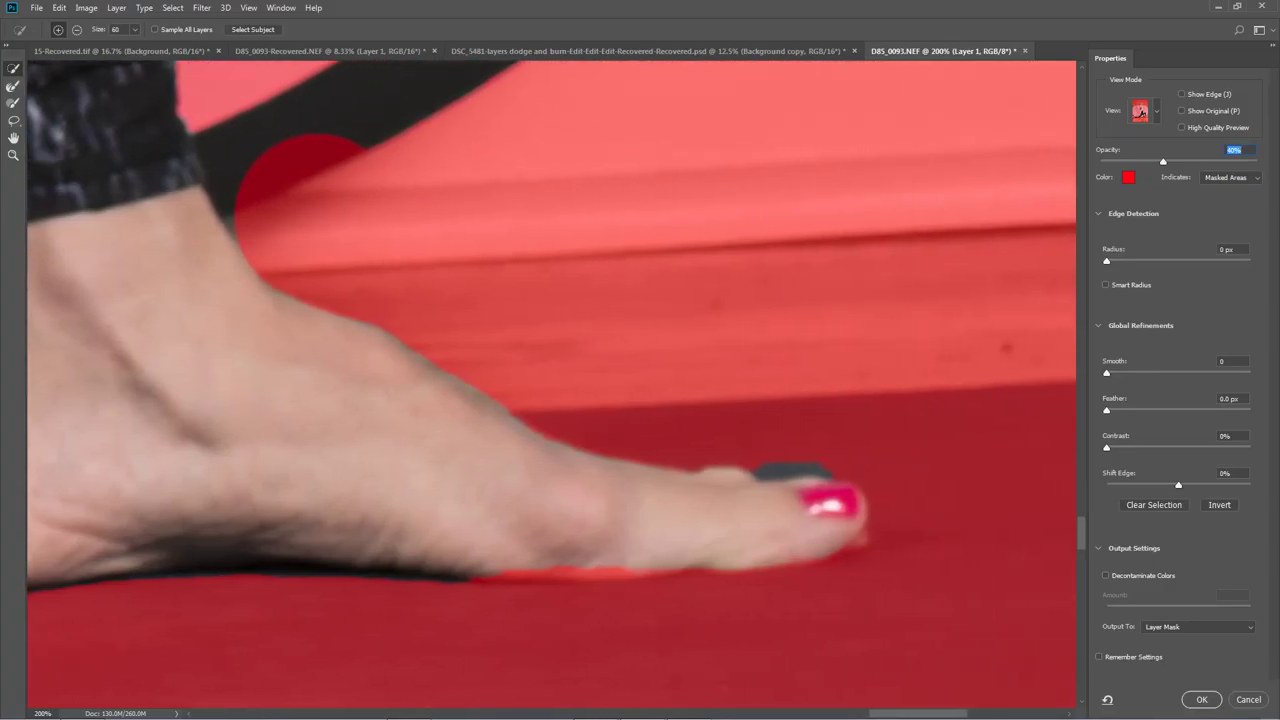
click(77, 30)
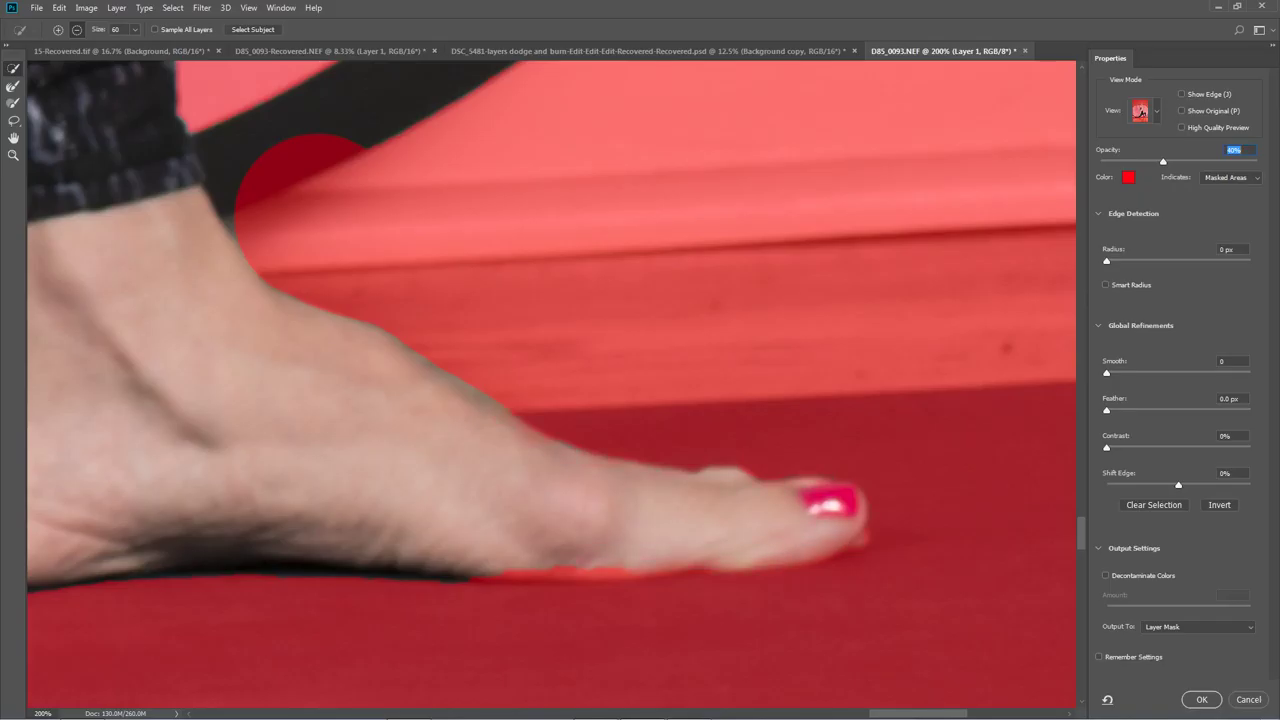
scroll(552, 384, left, 5)
click(58, 30)
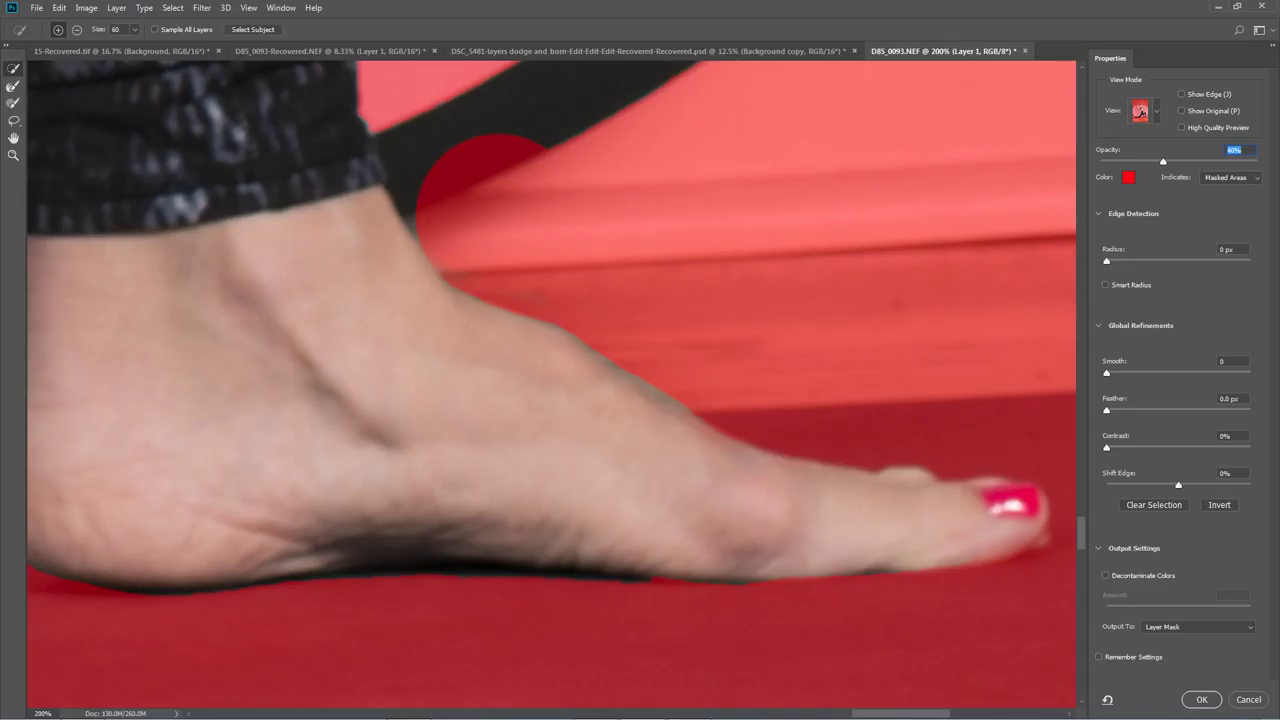
Step: Paint the black backdrop rim beside the front trouser cuff out of the selection with the Brush tool in subtract mode
scroll(551, 384, up, 5)
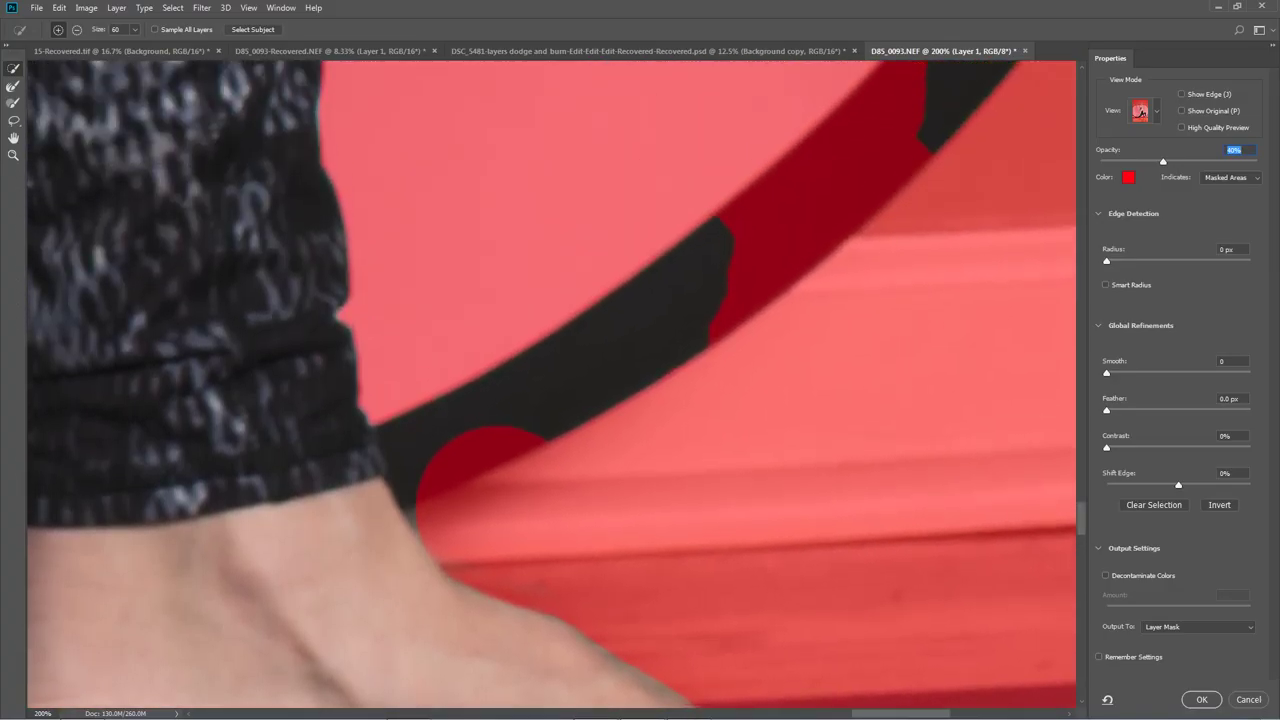
click(13, 103)
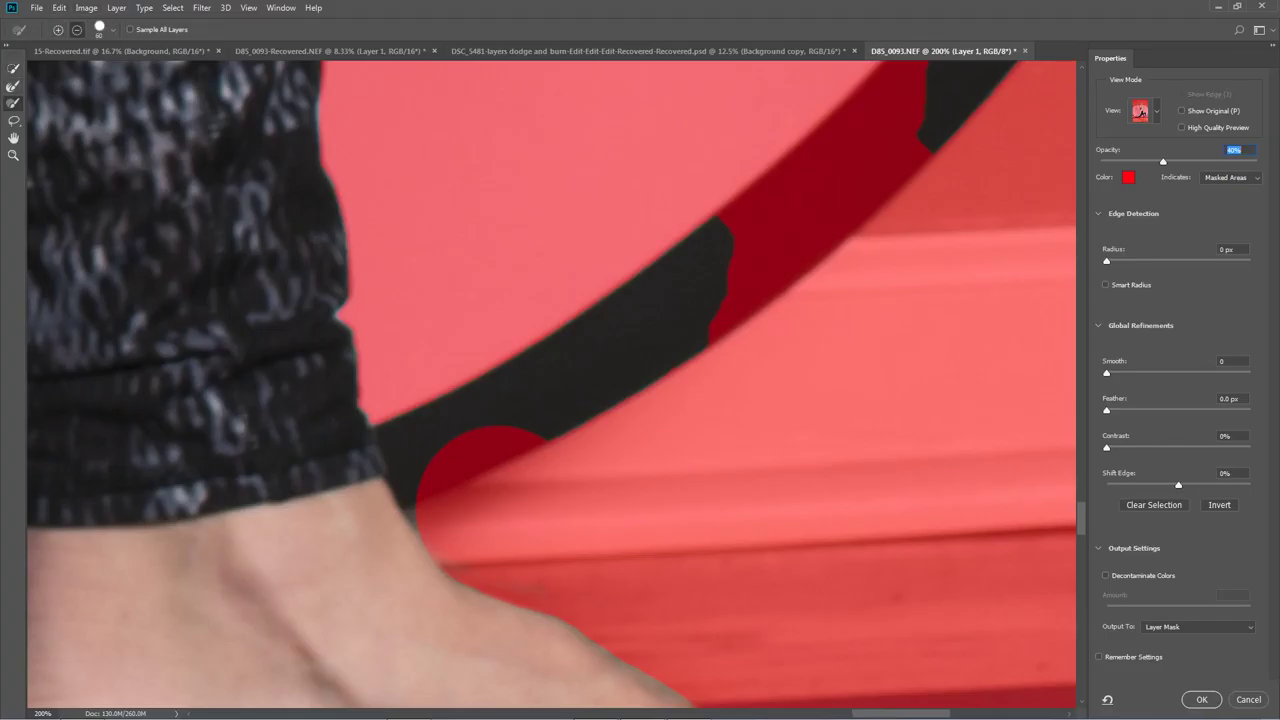
click(412, 429)
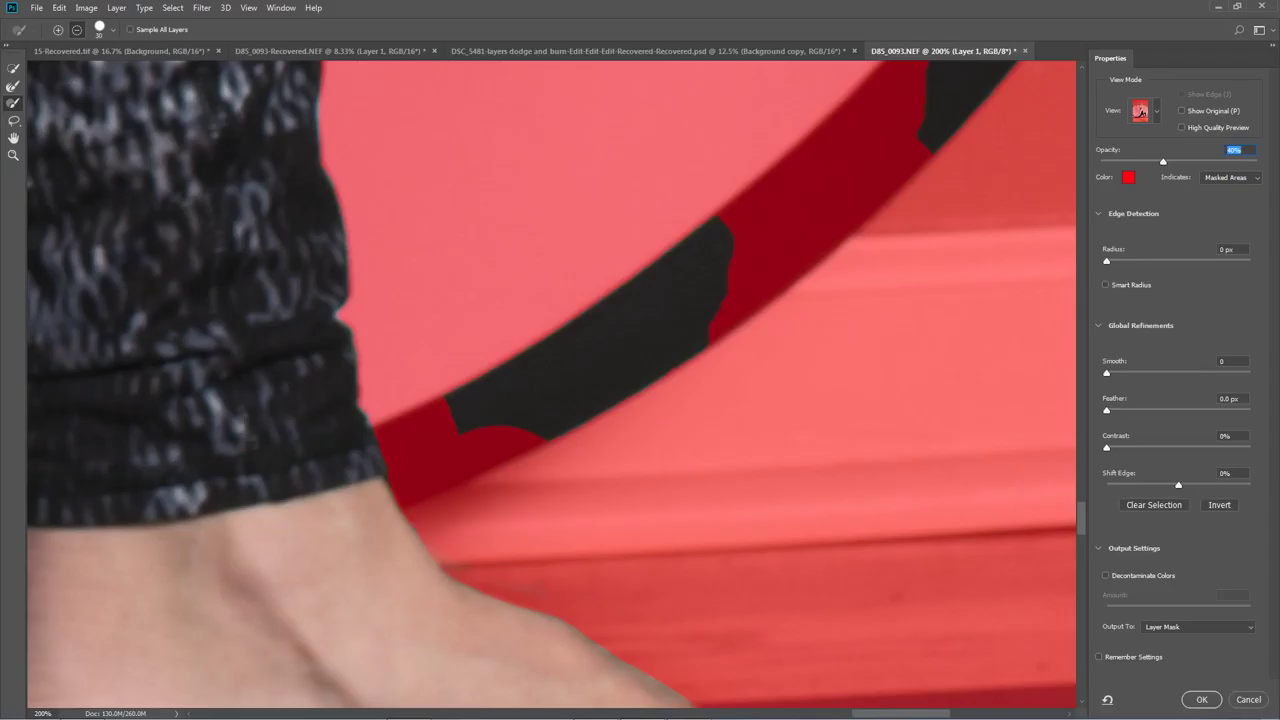
Step: Trim the corner where the trouser cuff meets the front ankle with a subtracting brush of size 7
key(bracketleft)
key(bracketleft)
key(bracketleft)
scroll(391, 475, up, 6)
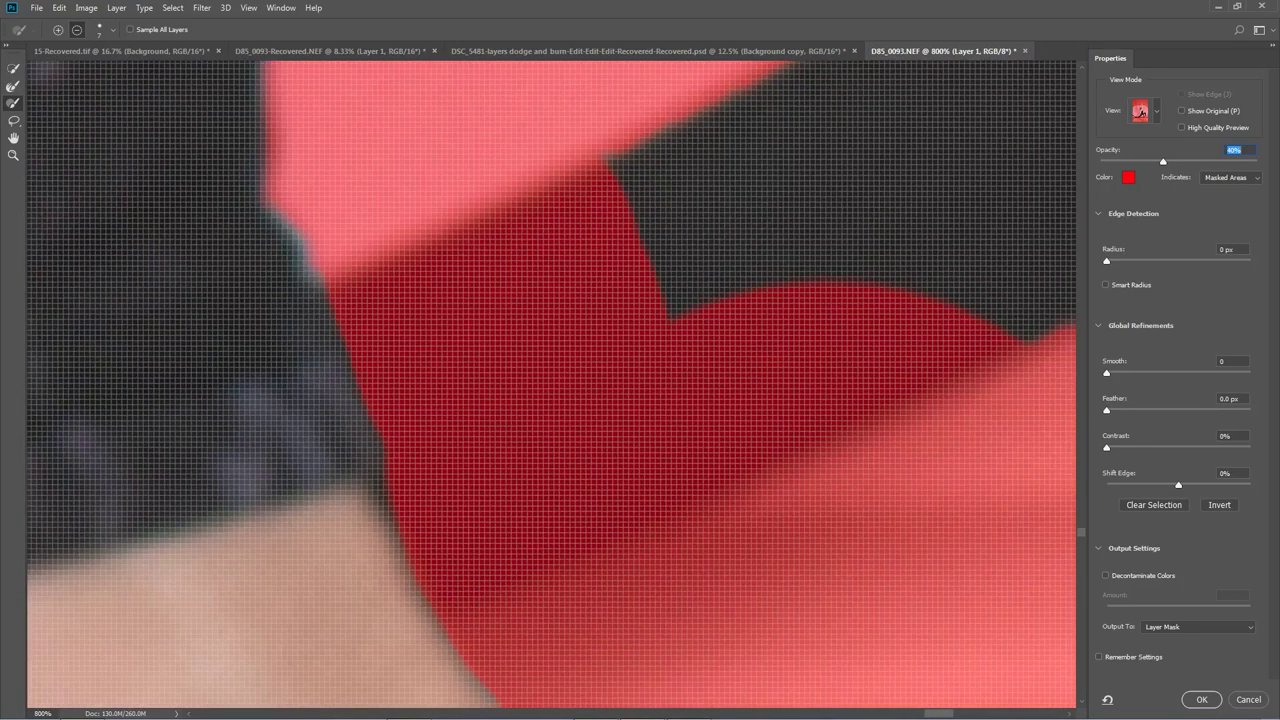
click(395, 489)
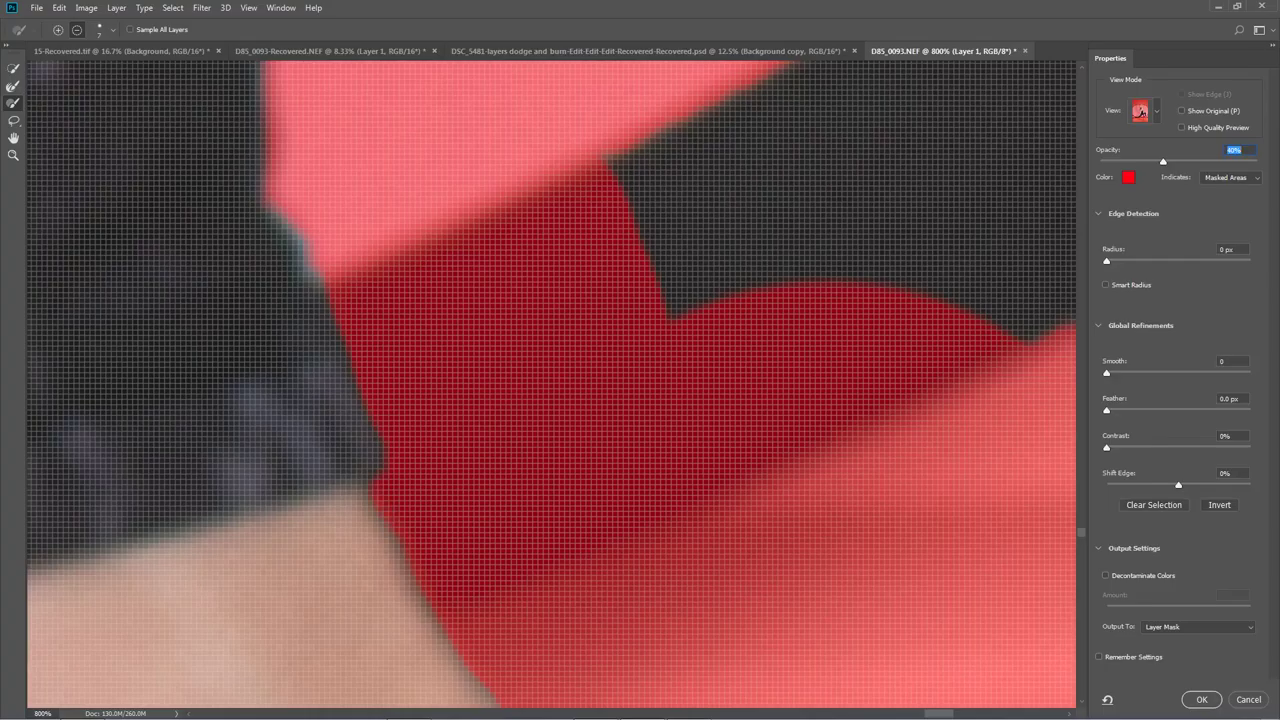
scroll(390, 475, down, 10)
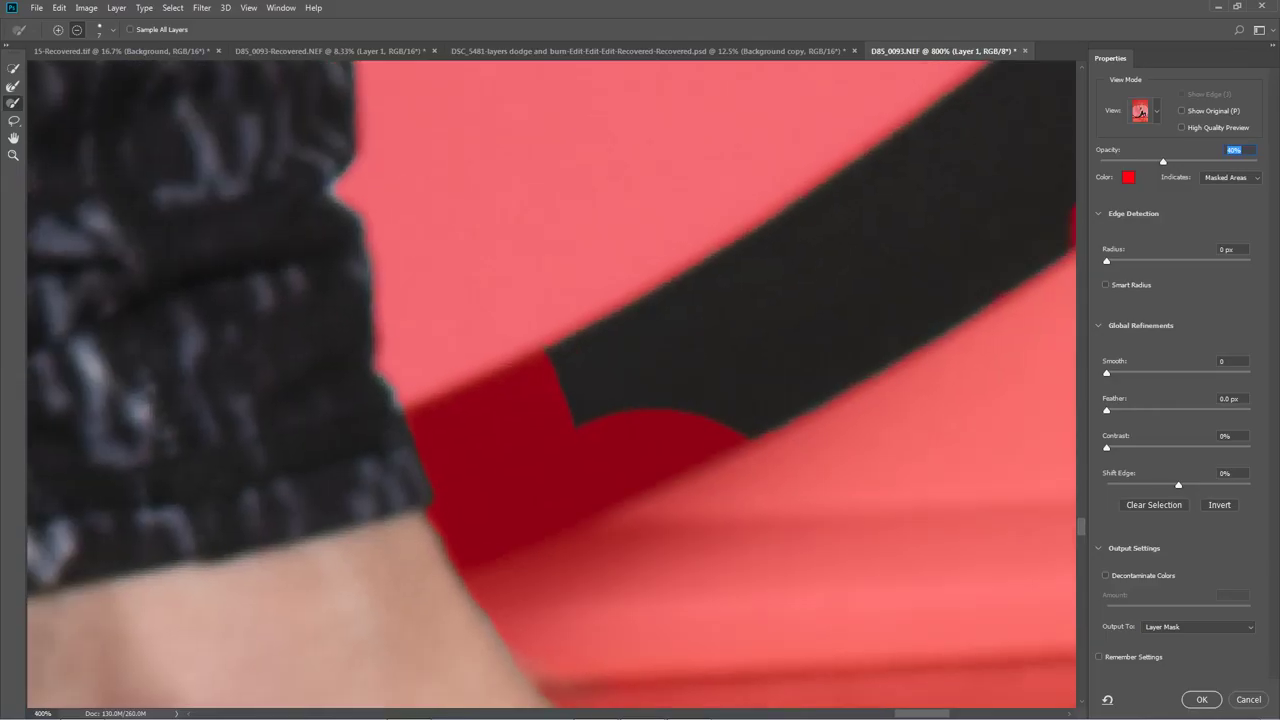
Step: Clear the remaining black backdrop rim and the dark floor behind the front heel from the selection at brush size 300
scroll(485, 510, up, 1)
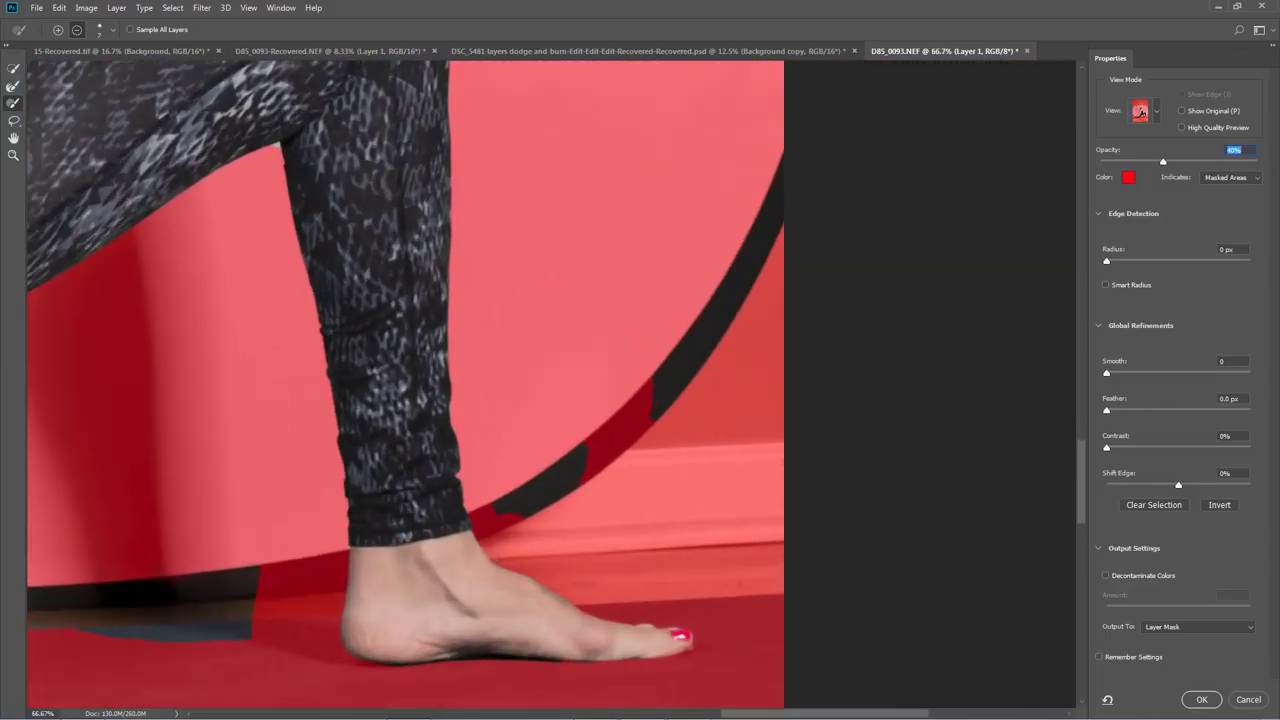
key(bracketright)
key(bracketright)
key(bracketright)
key(bracketright)
key(bracketright)
key(bracketright)
key(bracketright)
key(bracketright)
key(bracketright)
key(bracketright)
key(bracketright)
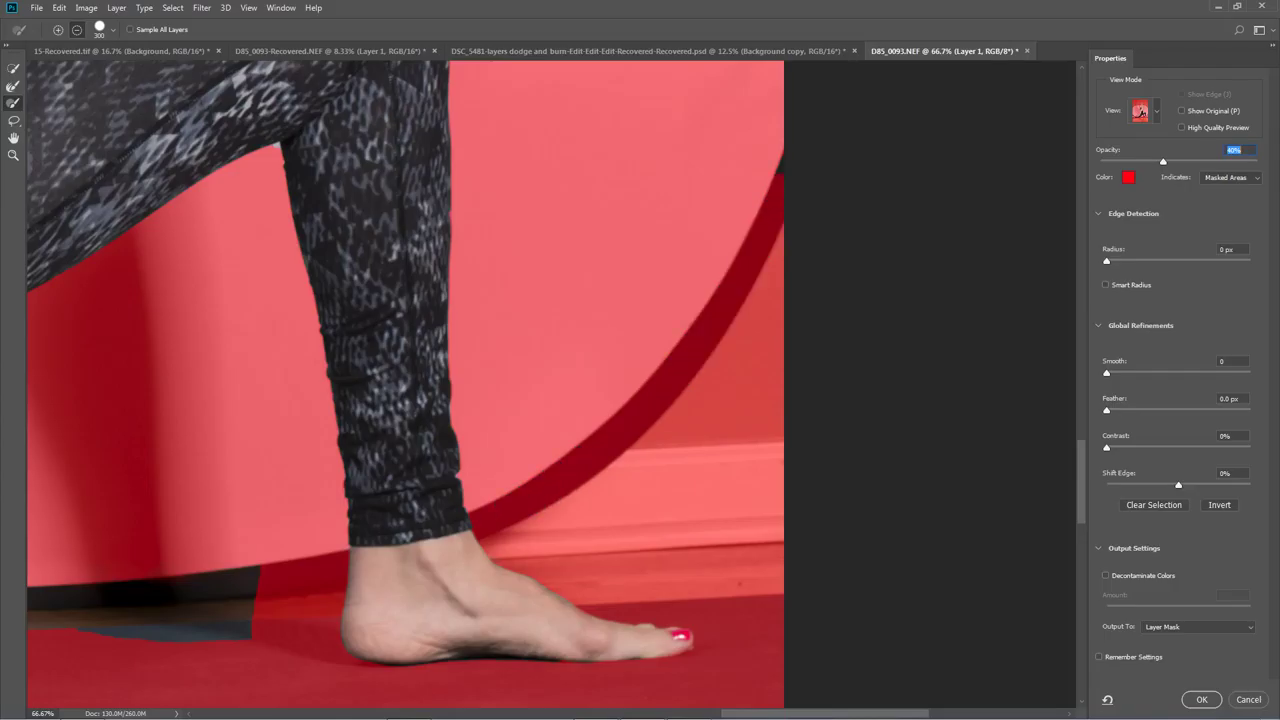
drag(420, 500, 881, 257)
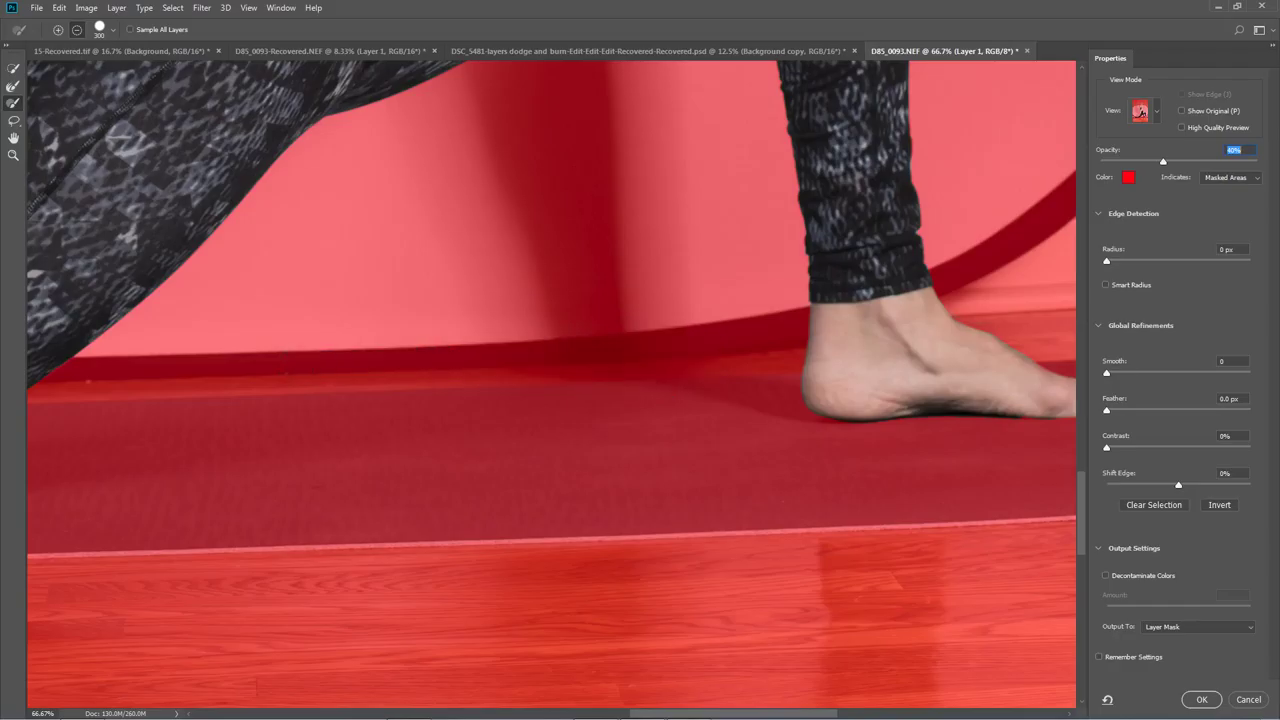
Step: Switch the view mode to Black & White with the lower body of the figure in view
key(ctrl+minus)
key(ctrl+minus)
key(ctrl+minus)
key(ctrl+minus)
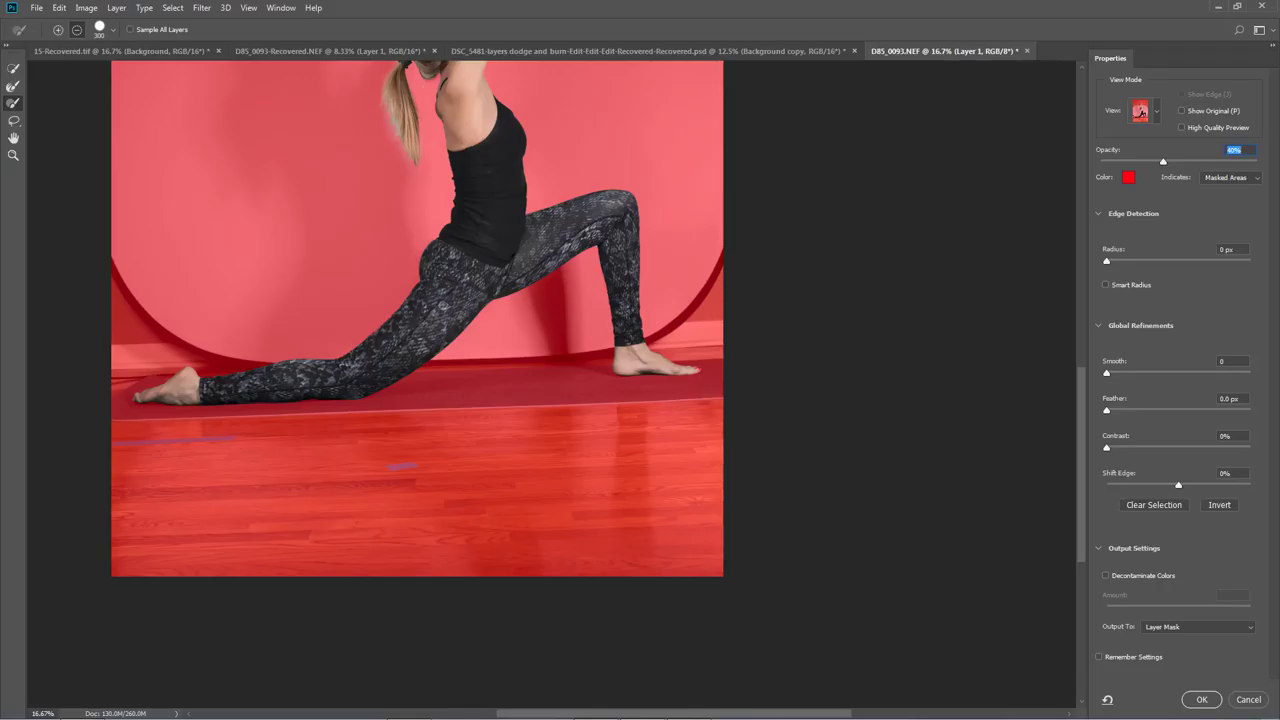
click(1153, 111)
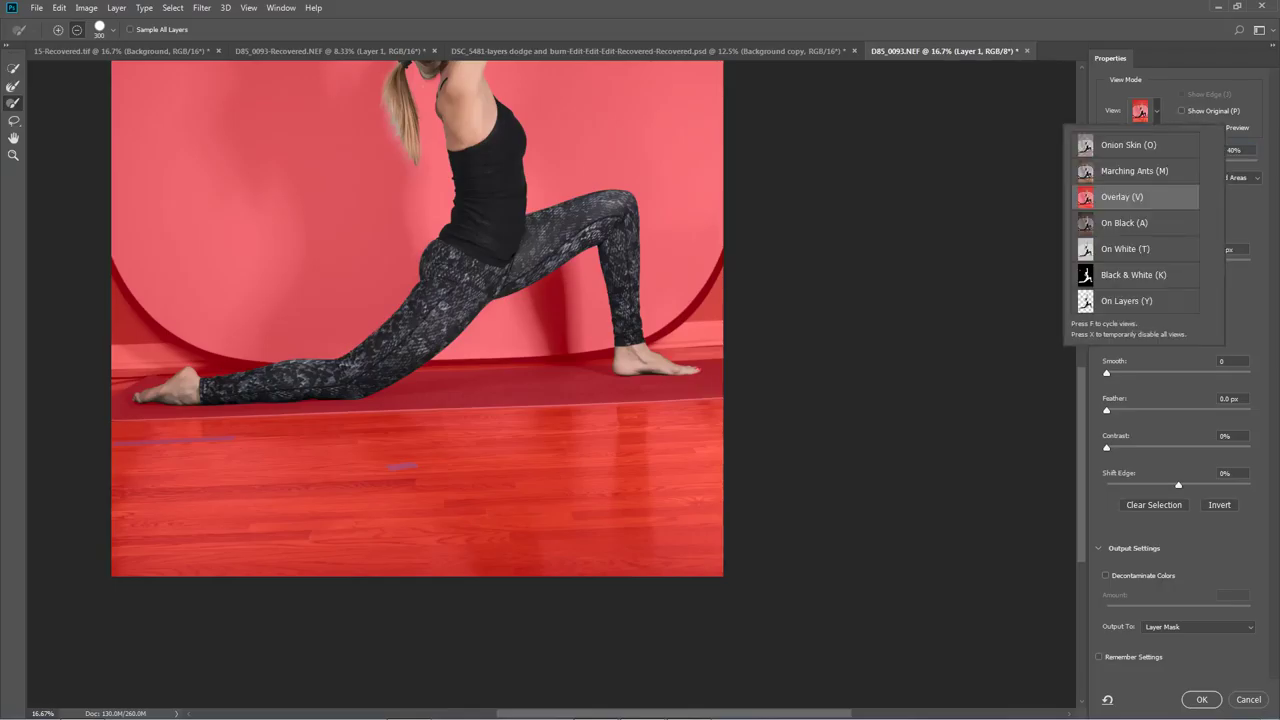
click(1133, 275)
Step: Erase the grey smudges above the rear foot from the mask, refining the foot's upper edge at brush size 100
drag(116, 348, 495, 427)
scroll(495, 427, up, 2)
scroll(494, 424, up, 1)
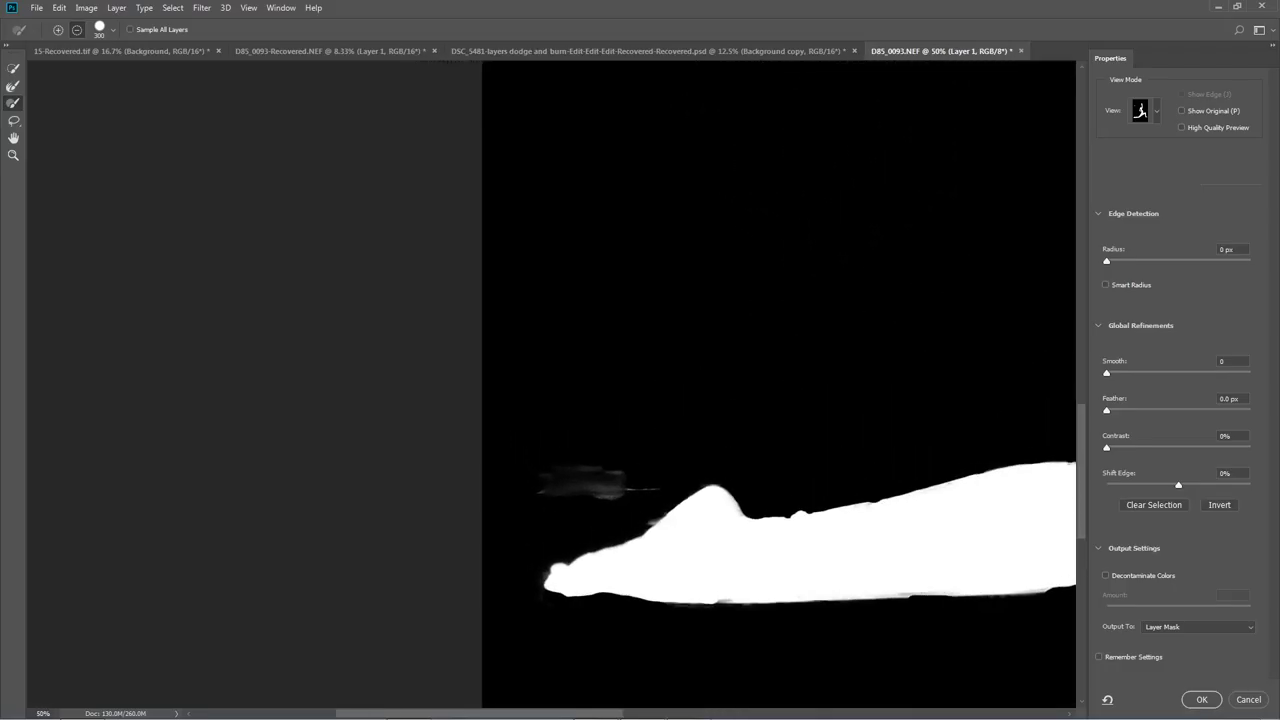
drag(650, 459, 572, 472)
scroll(537, 603, up, 3)
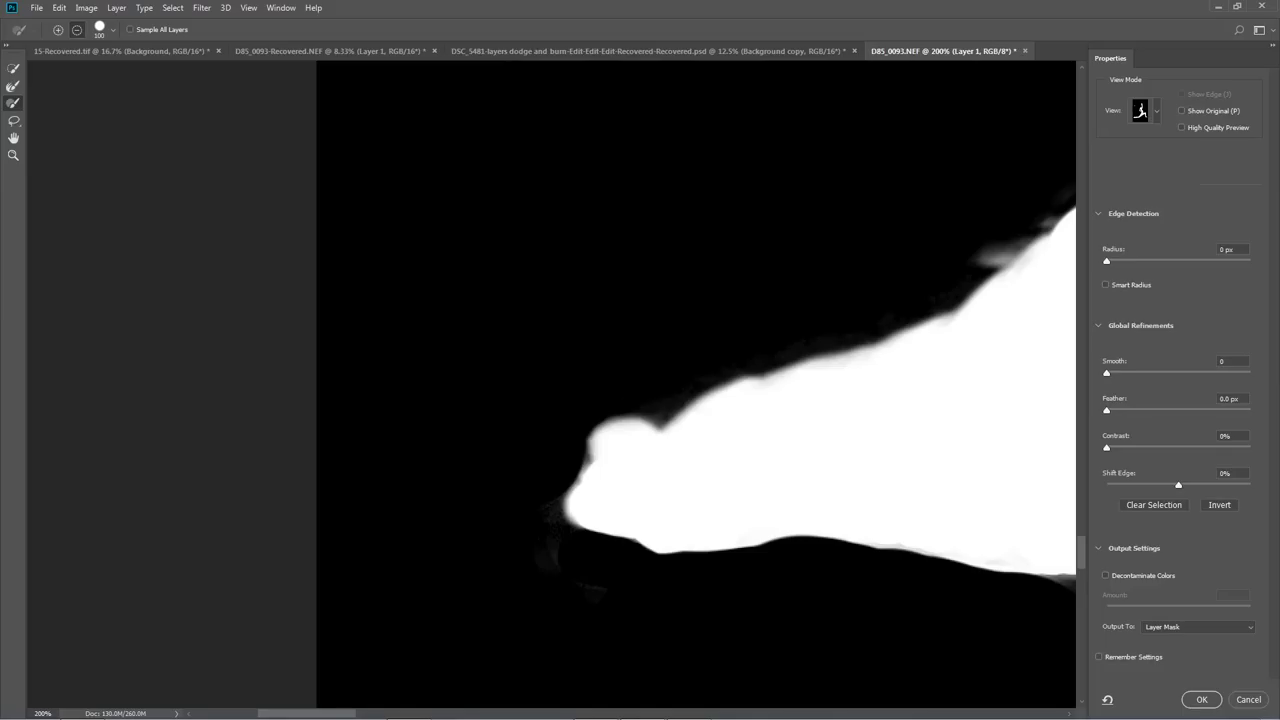
drag(690, 340, 402, 465)
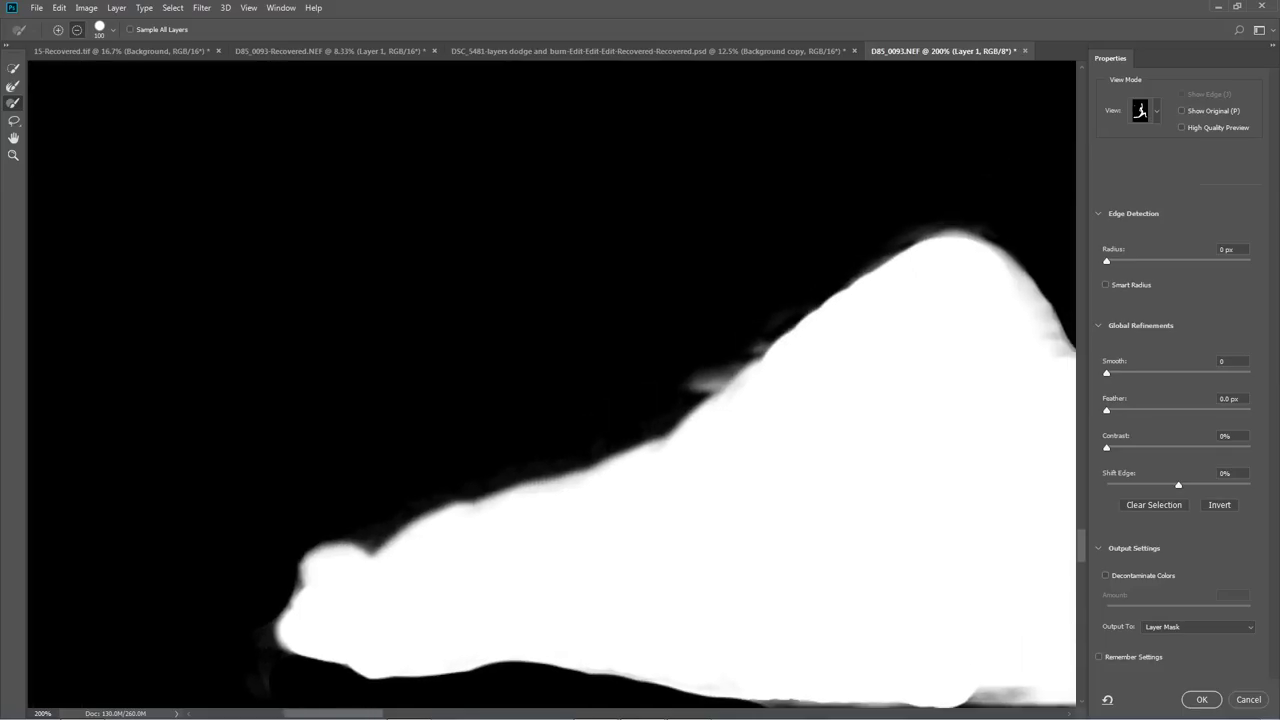
click(682, 346)
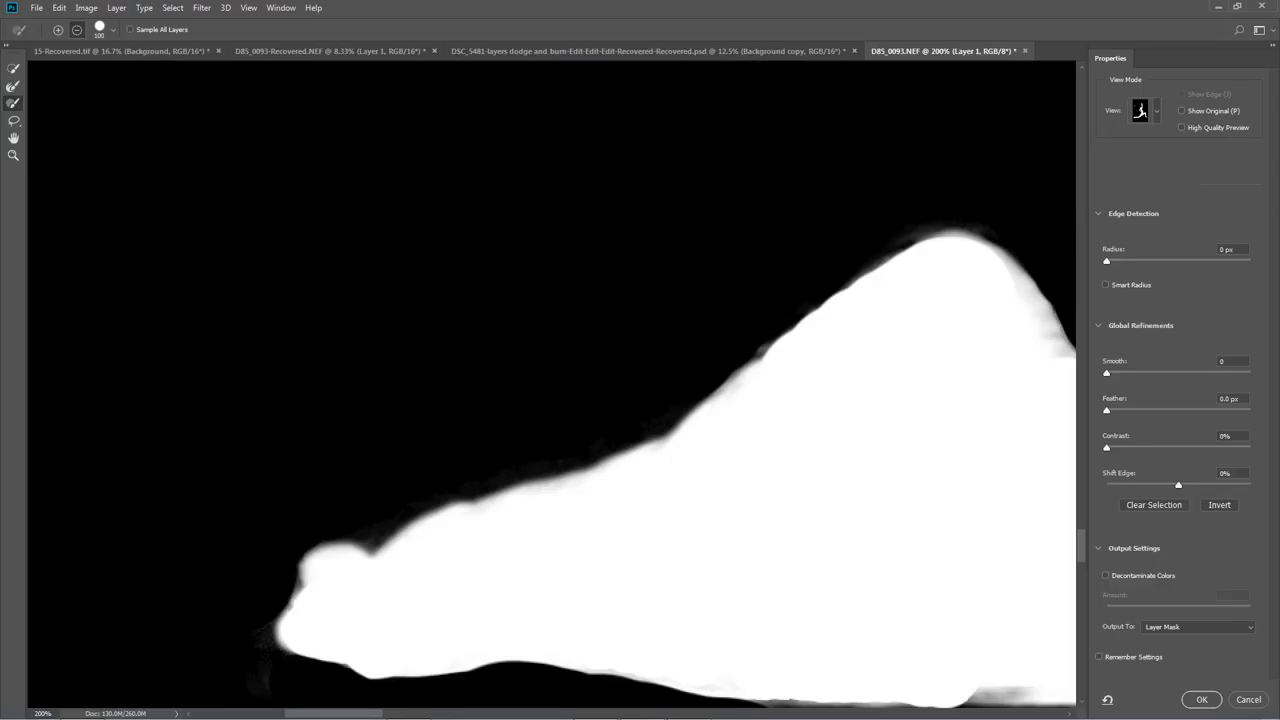
Step: Remove the stray white streak in the background beside the raised hand with a subtracting brush of size 1100
scroll(552, 384, right, 4)
scroll(552, 384, up, 2)
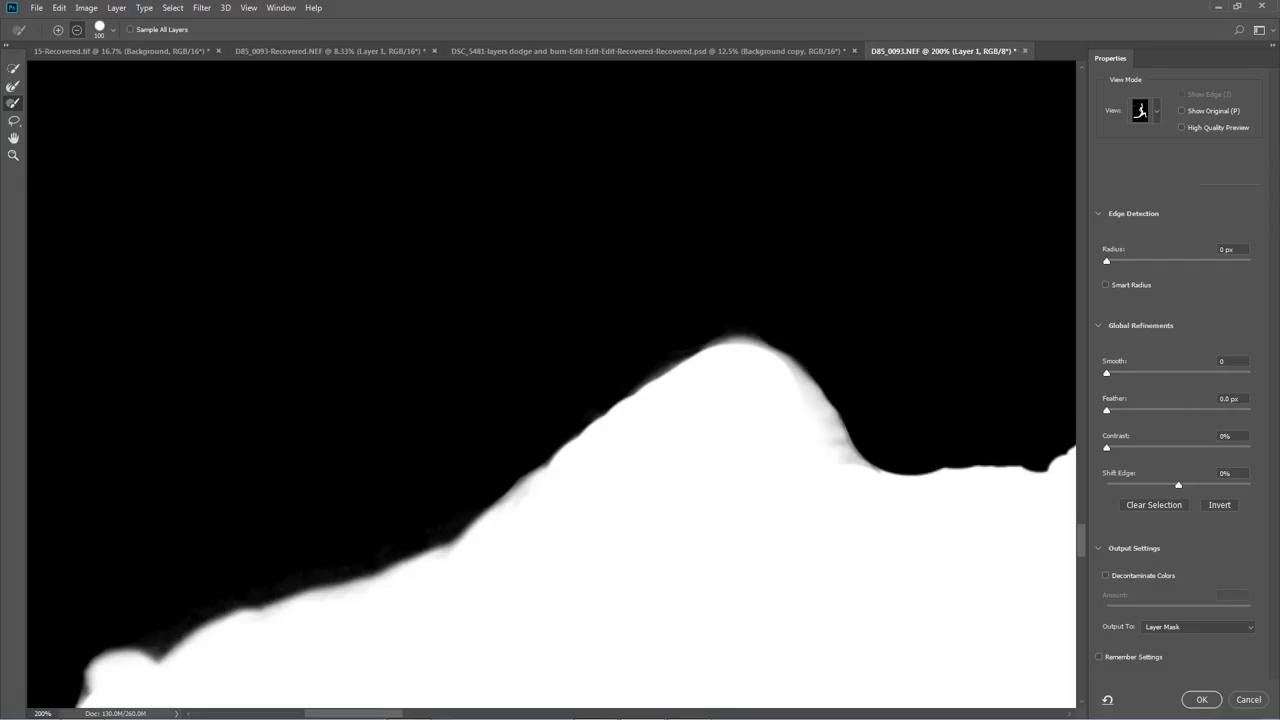
scroll(752, 476, down, 5)
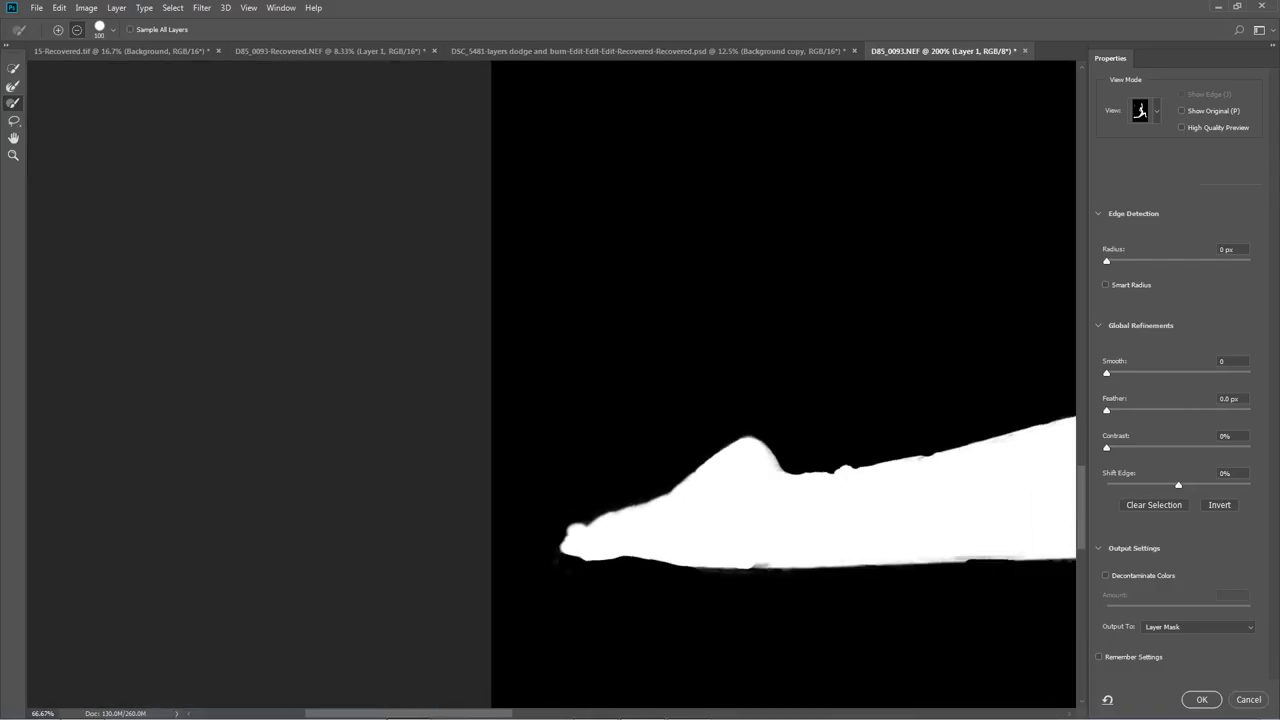
key(ctrl+minus)
key(ctrl+minus)
key(ctrl+minus)
key(ctrl+minus)
key(ctrl+minus)
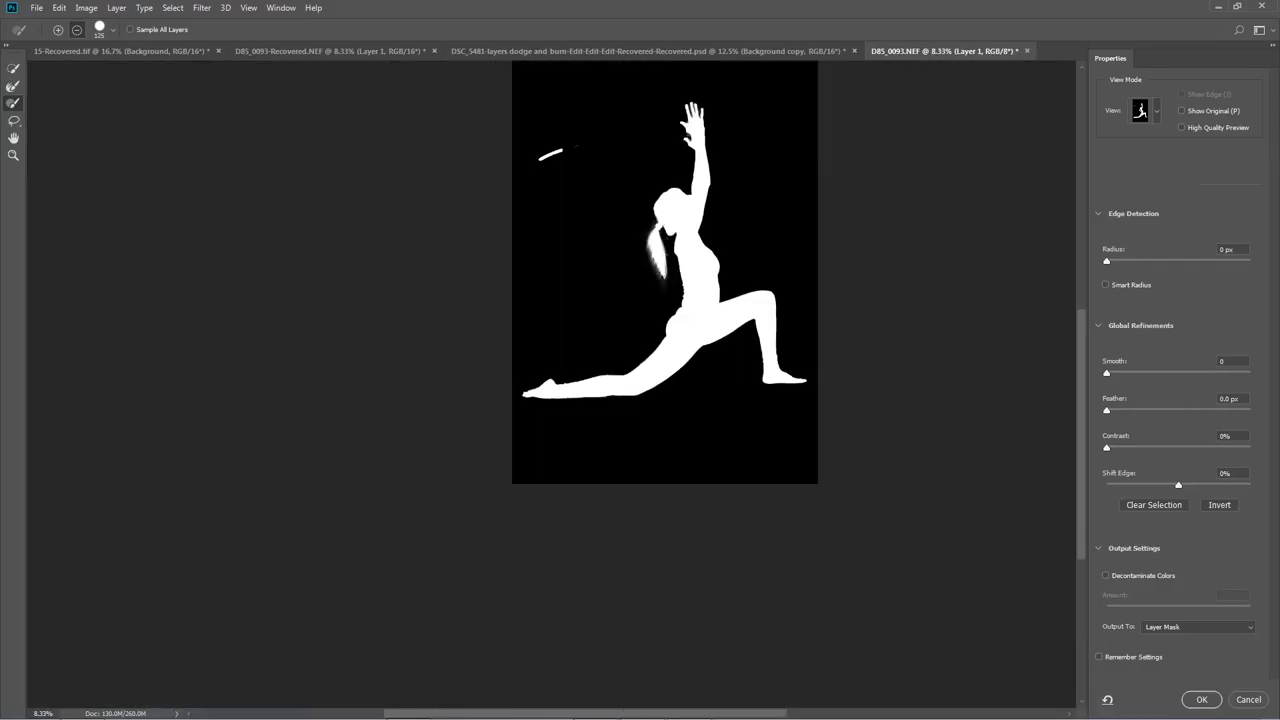
key(bracketright)
key(bracketright)
key(bracketright)
key(bracketright)
key(bracketright)
key(bracketright)
key(bracketright)
key(bracketright)
key(bracketright)
key(bracketright)
key(bracketright)
drag(590, 143, 551, 155)
Step: Check the whole silhouette and output the refined selection as a layer mask on Layer 1
drag(665, 270, 434, 540)
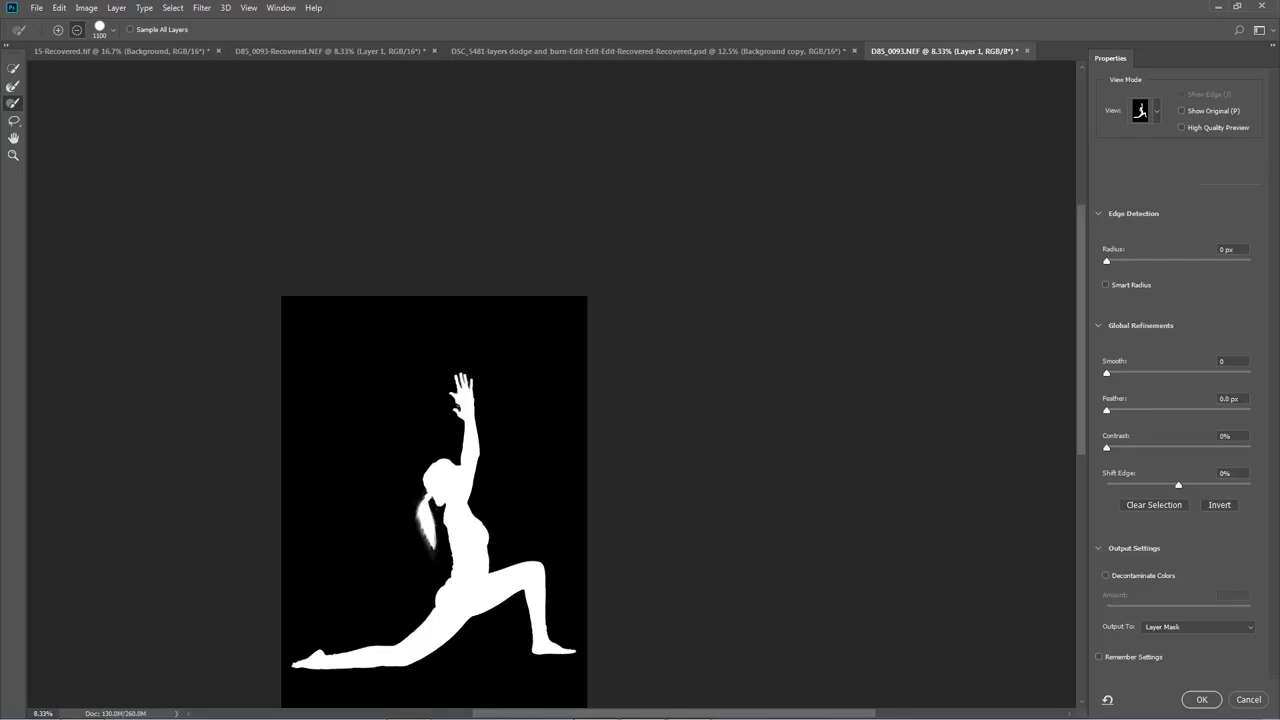
click(1201, 699)
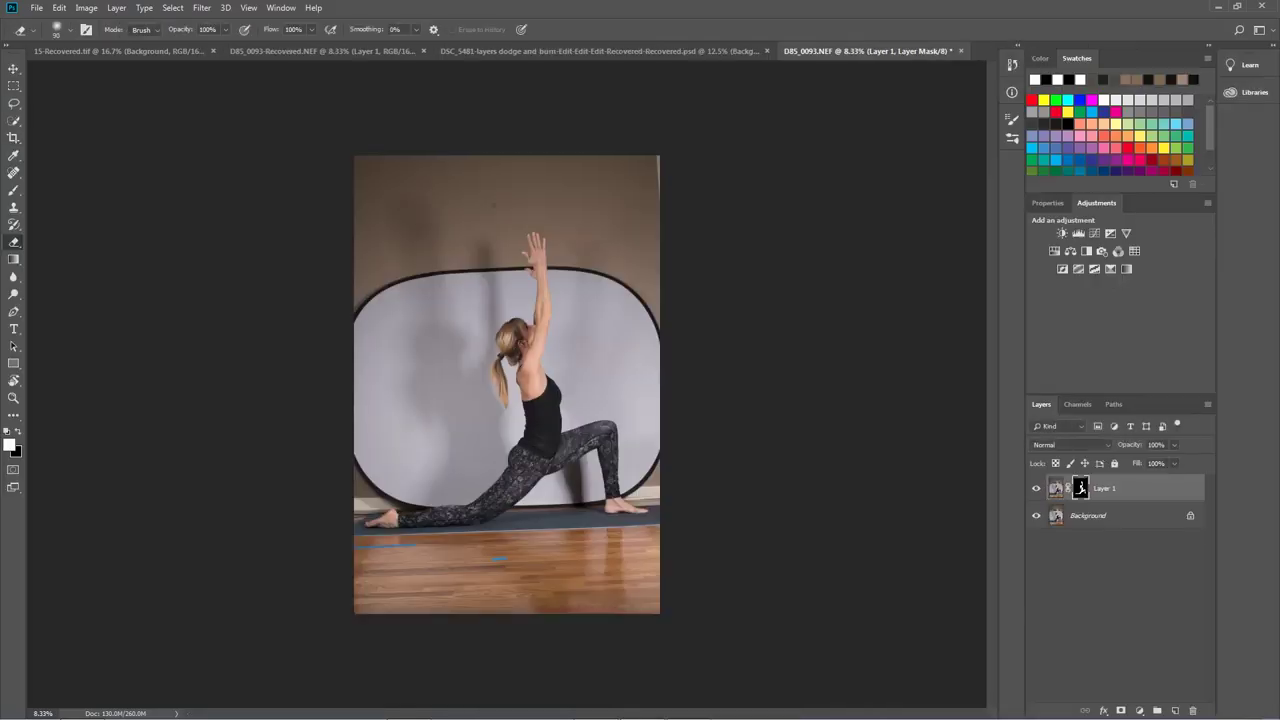